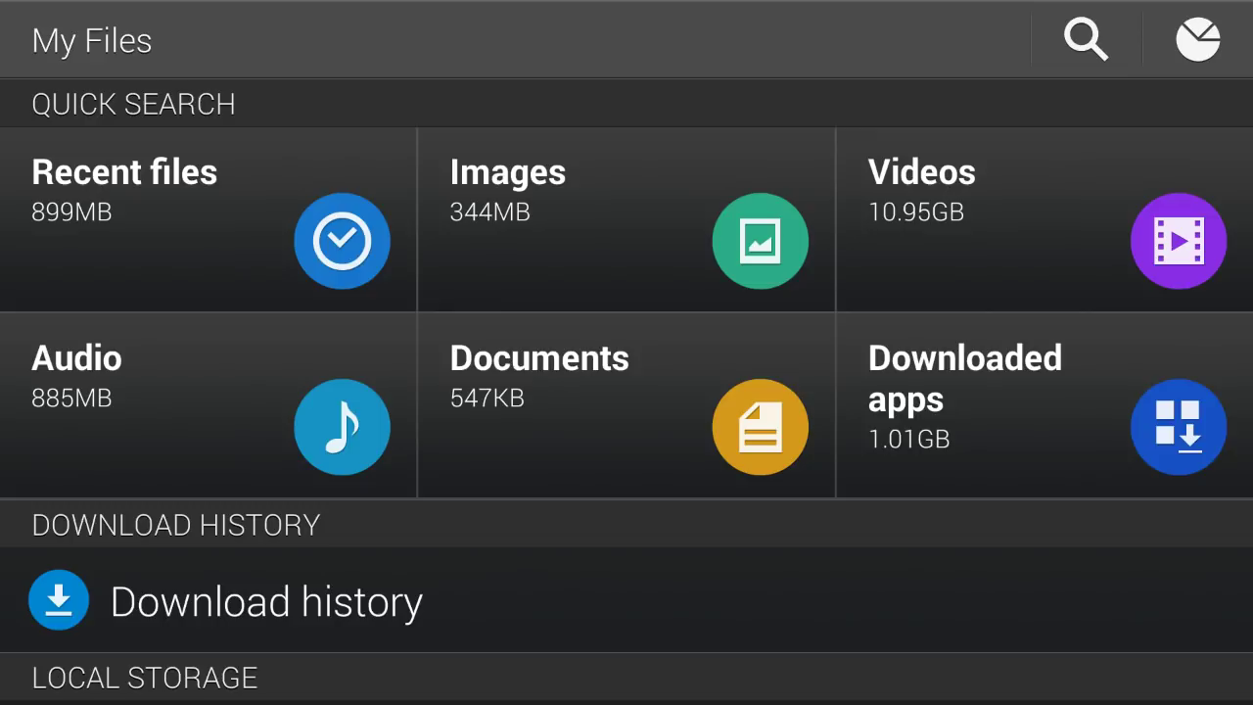
Open the Device storage location from the local storage list.
scroll(626, 391, down, 3)
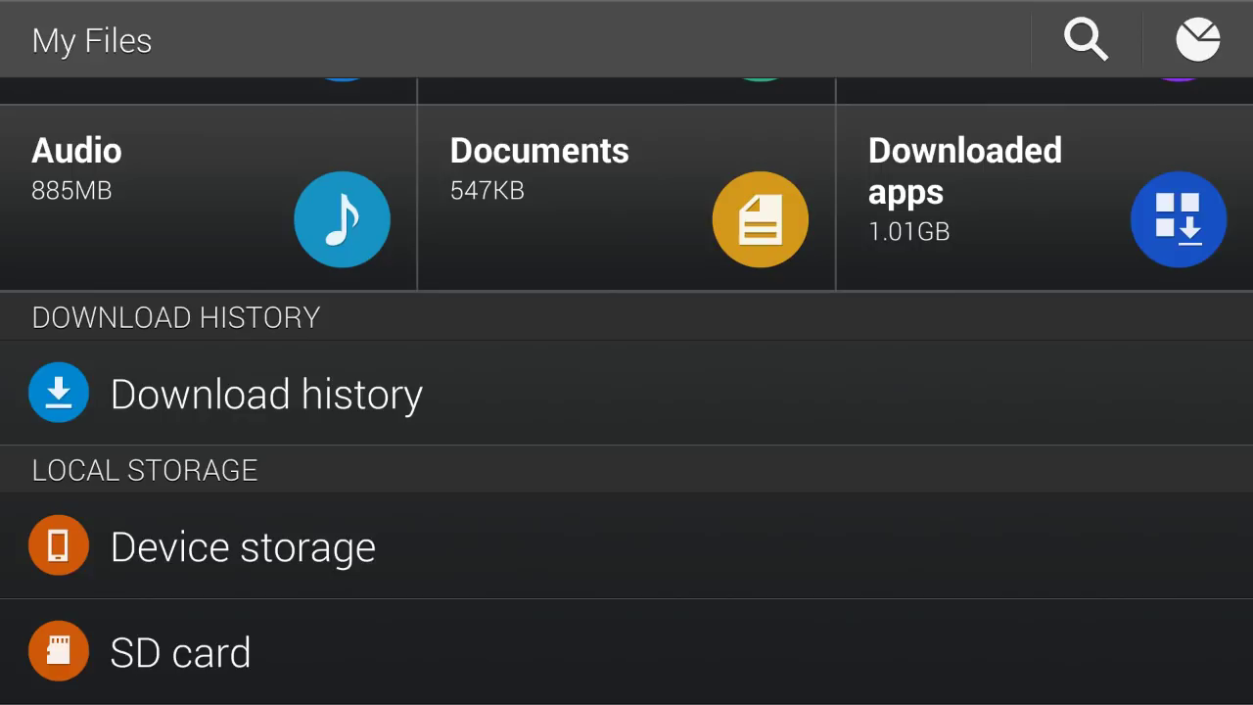
scroll(626, 489, down, 2)
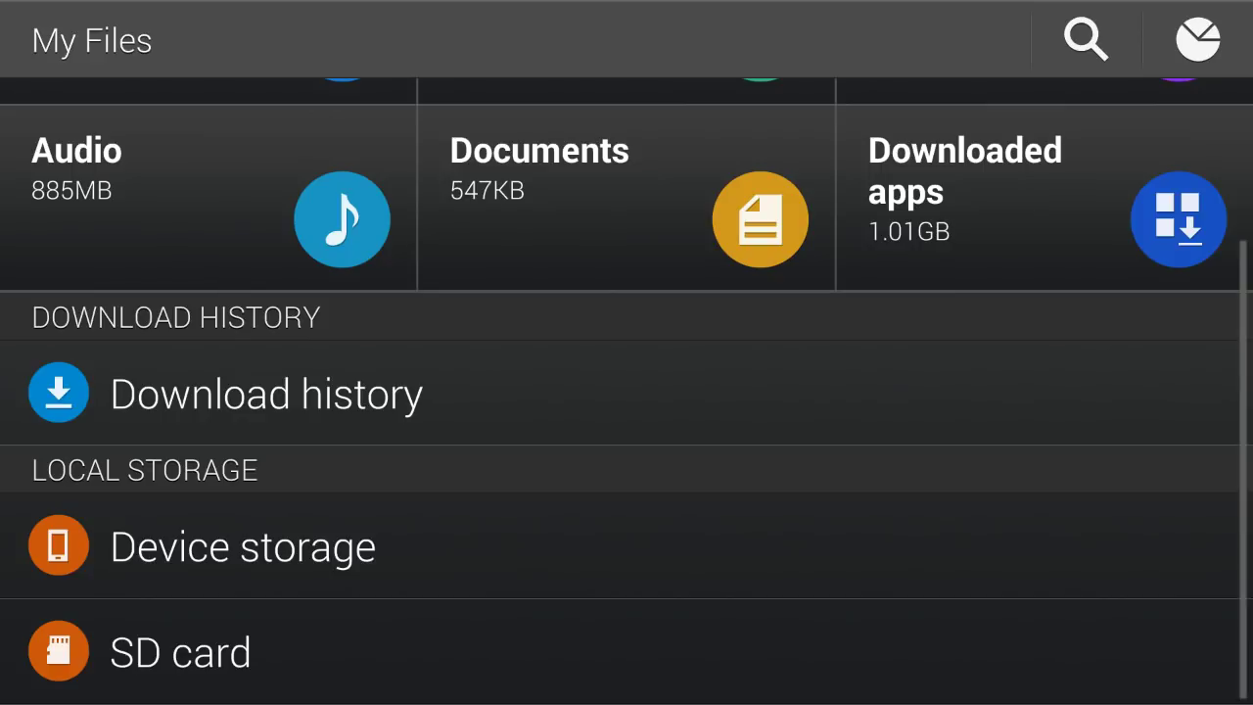
scroll(627, 392, up, 2)
scroll(627, 392, down, 2)
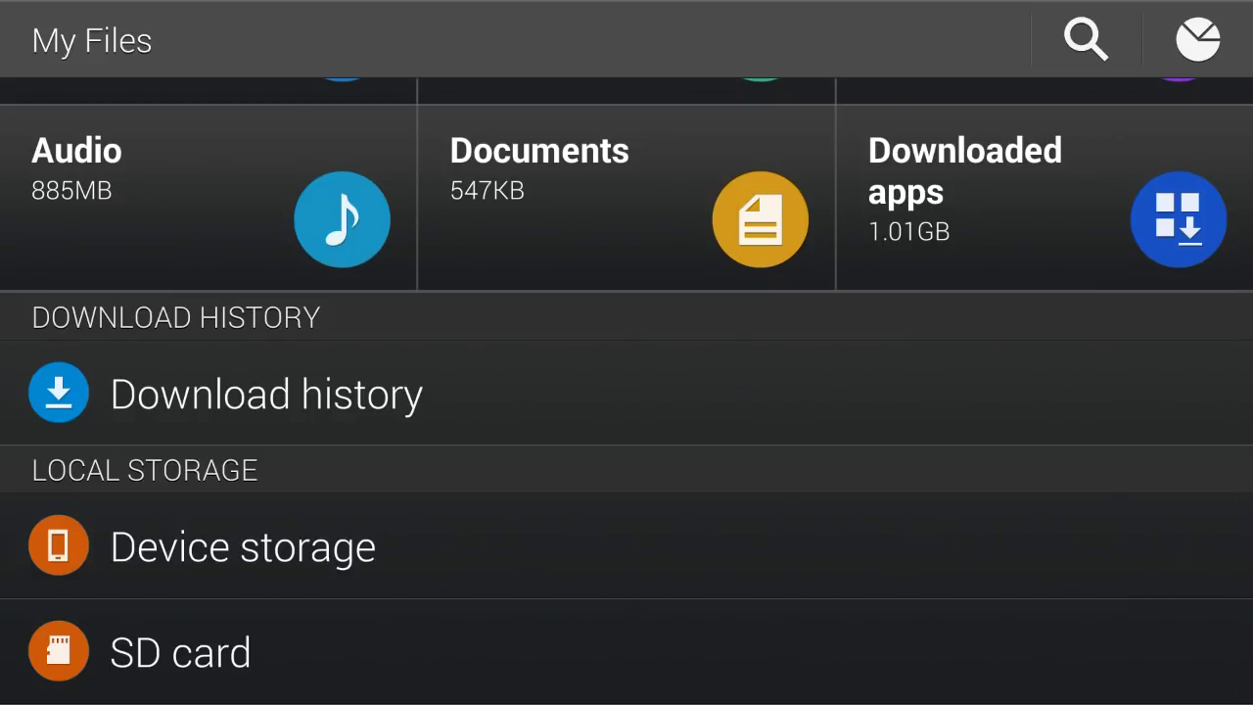
click(243, 546)
Find and open the Download folder in the device storage.
scroll(627, 421, down, 3)
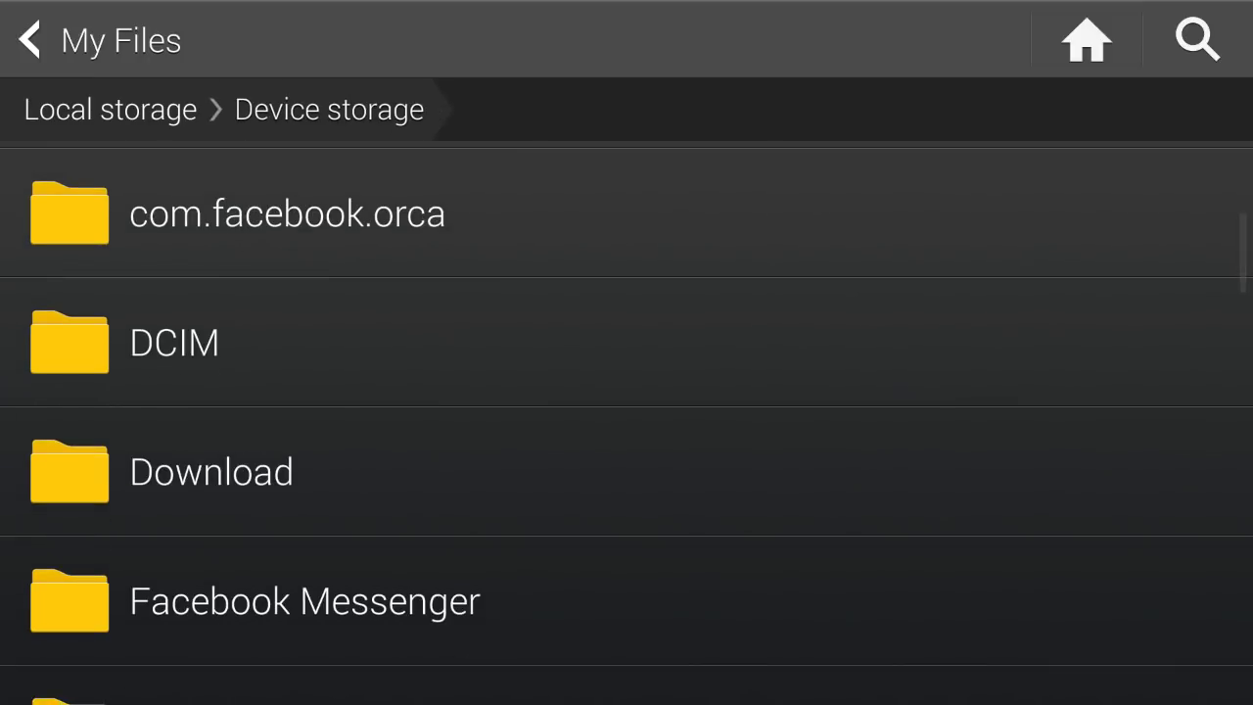
scroll(626, 420, down, 3)
scroll(627, 421, up, 1)
scroll(626, 421, down, 5)
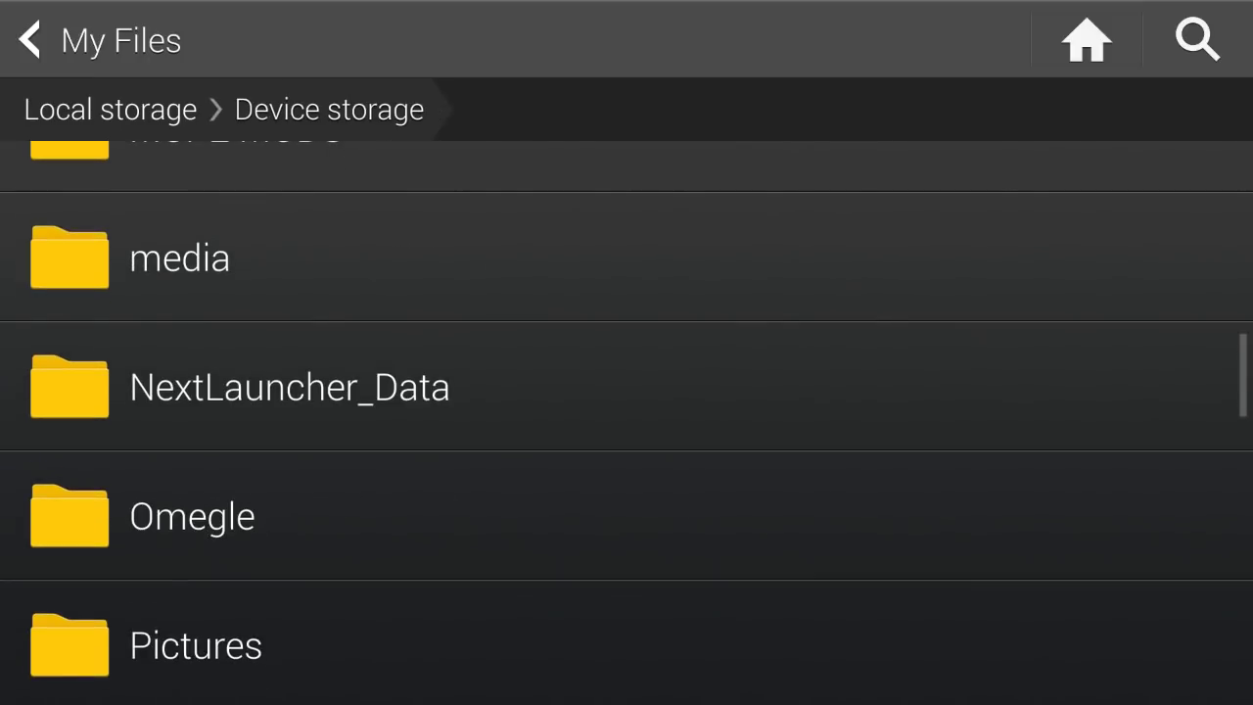
scroll(626, 421, down, 3)
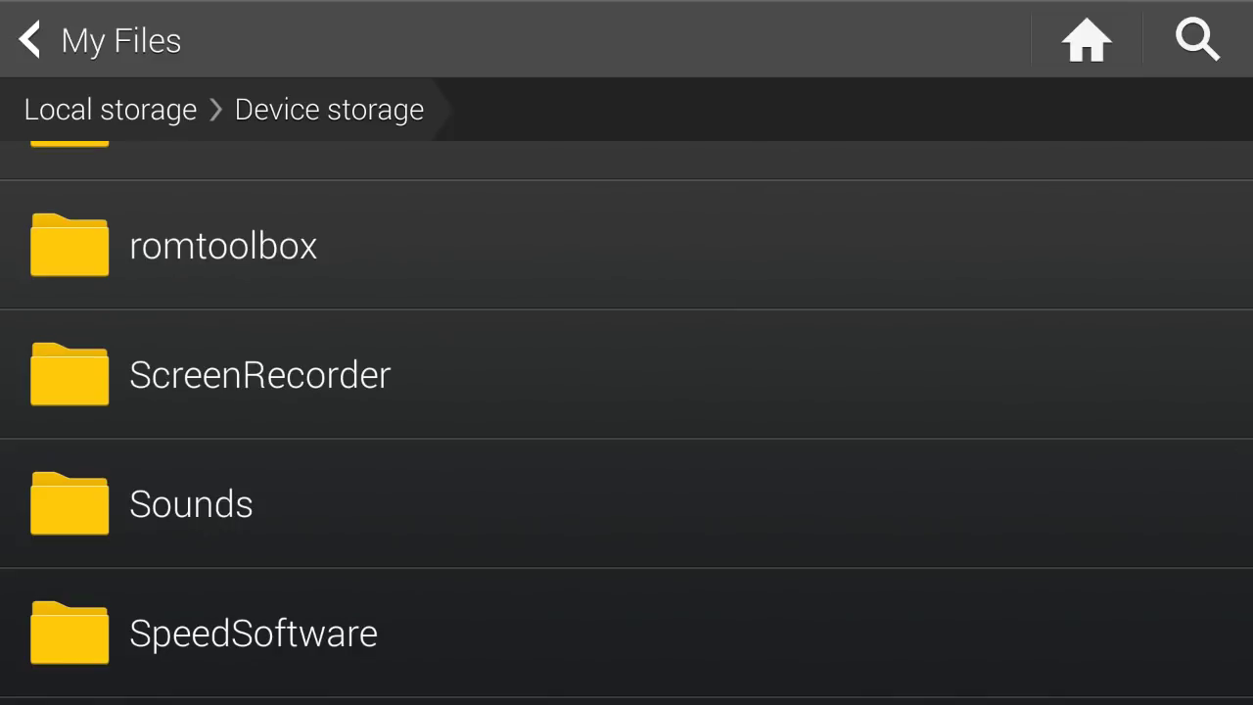
scroll(626, 421, down, 3)
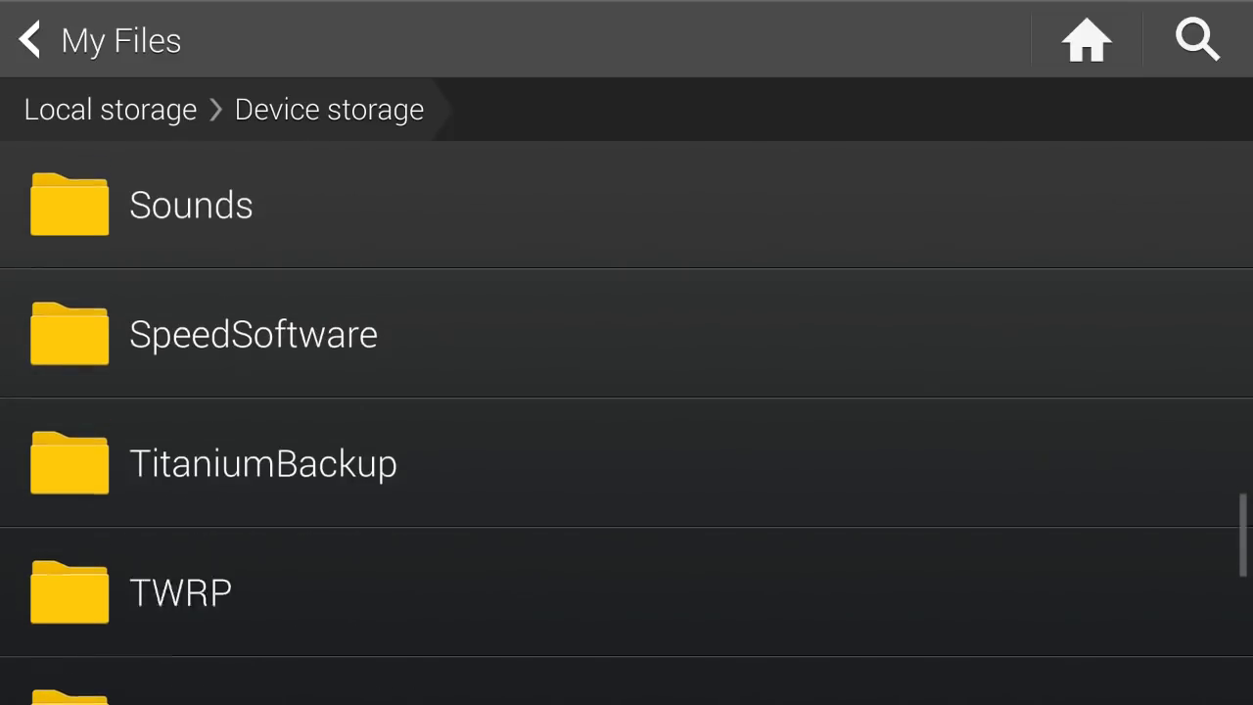
scroll(627, 421, up, 6)
scroll(627, 421, up, 5)
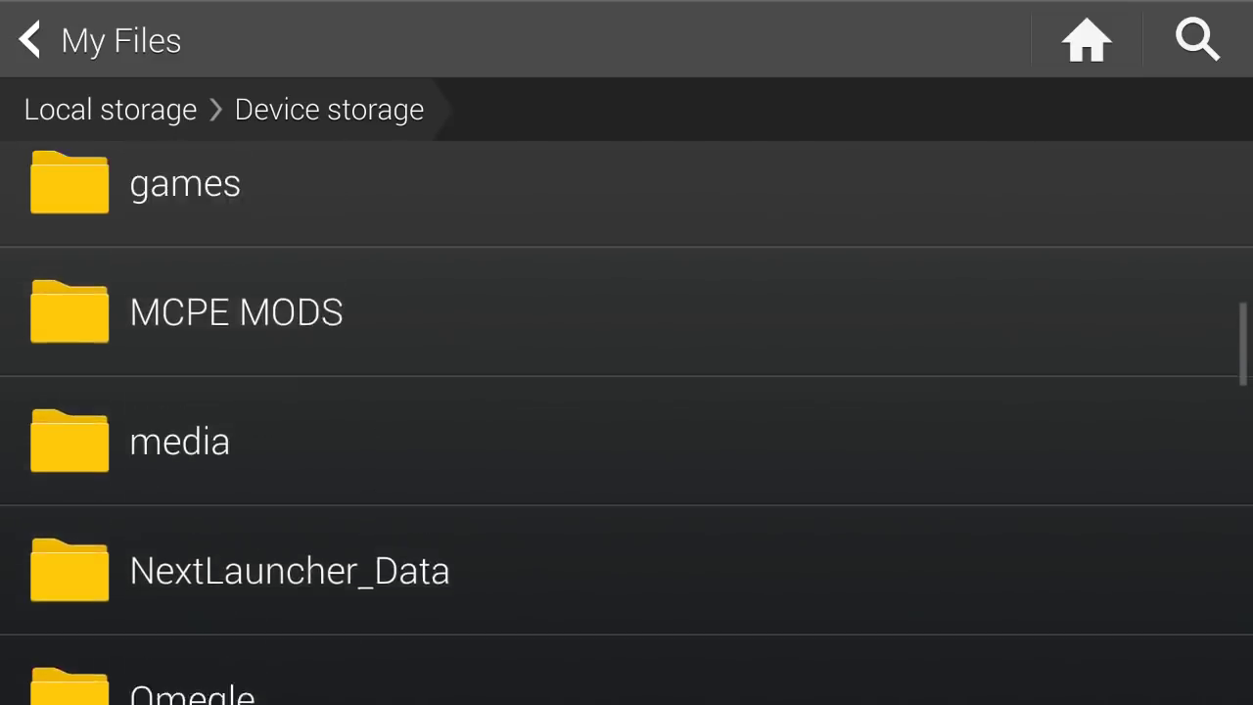
scroll(626, 421, up, 4)
scroll(627, 421, down, 1)
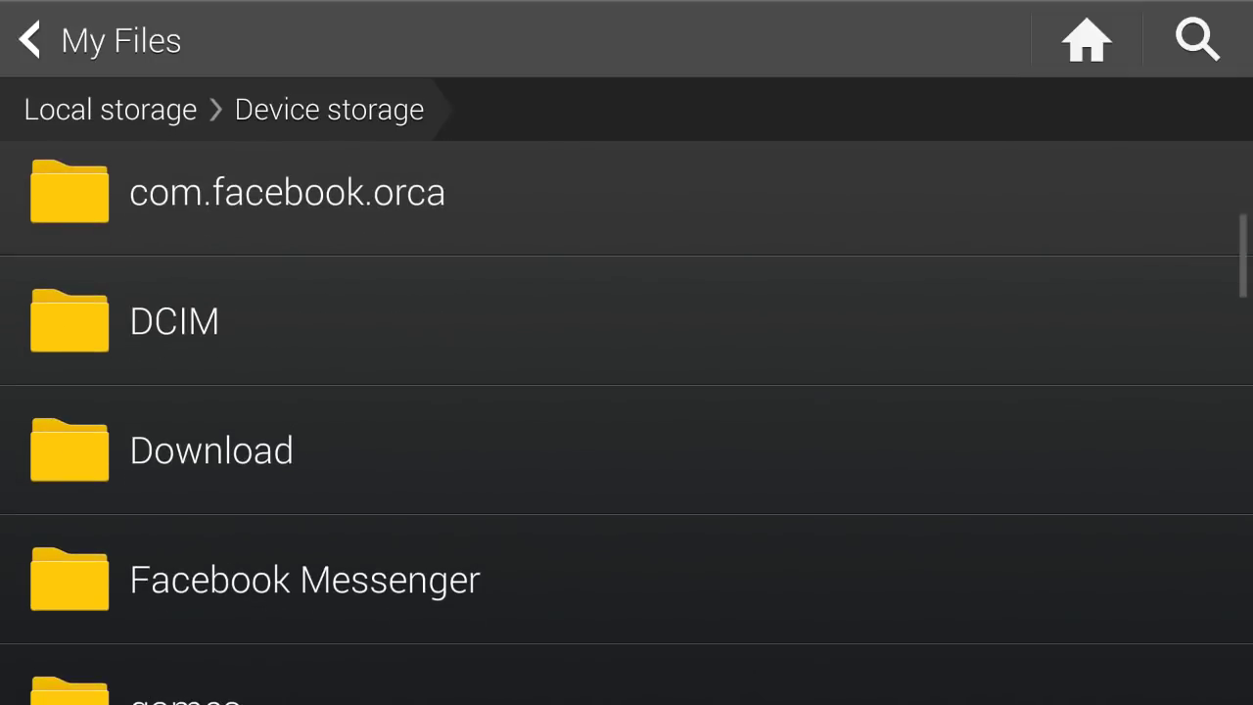
click(626, 451)
Mark script.navi-x-3.8.2.zip and xbmc-14.0-Helix_alpha3-armeabi-v7a.apk in the Download folder, and clear the selection.
scroll(627, 421, down, 10)
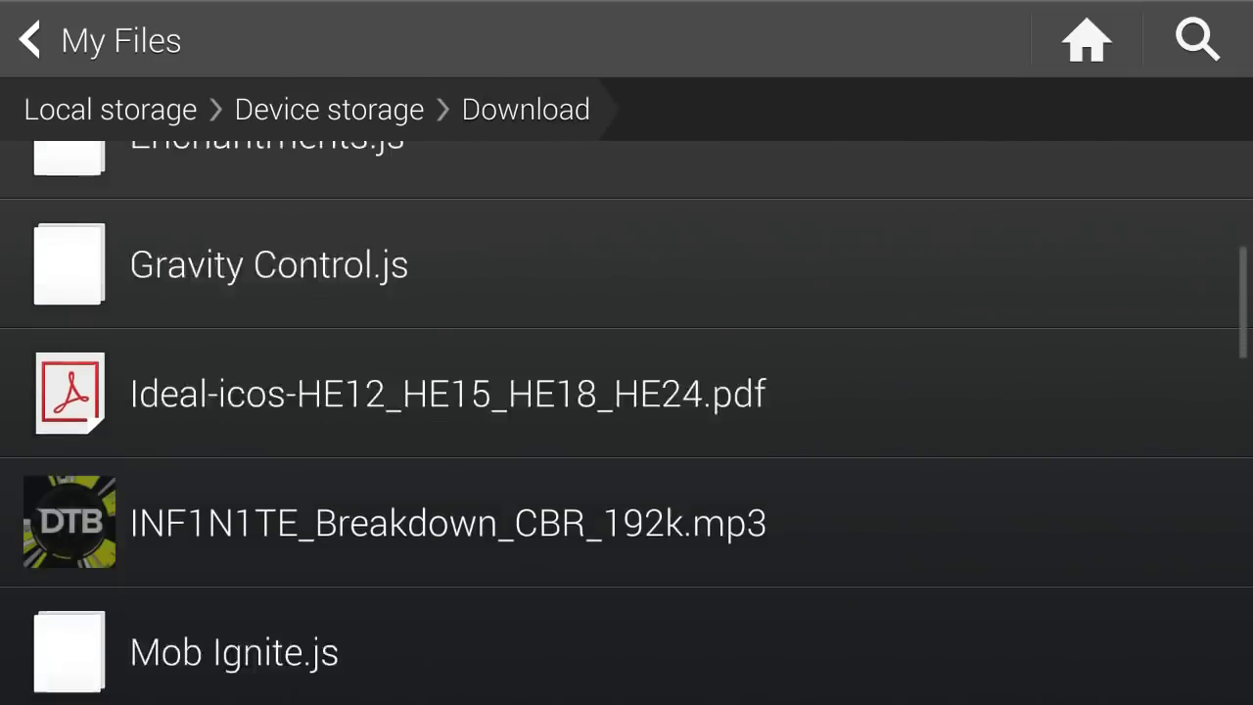
scroll(627, 421, down, 2)
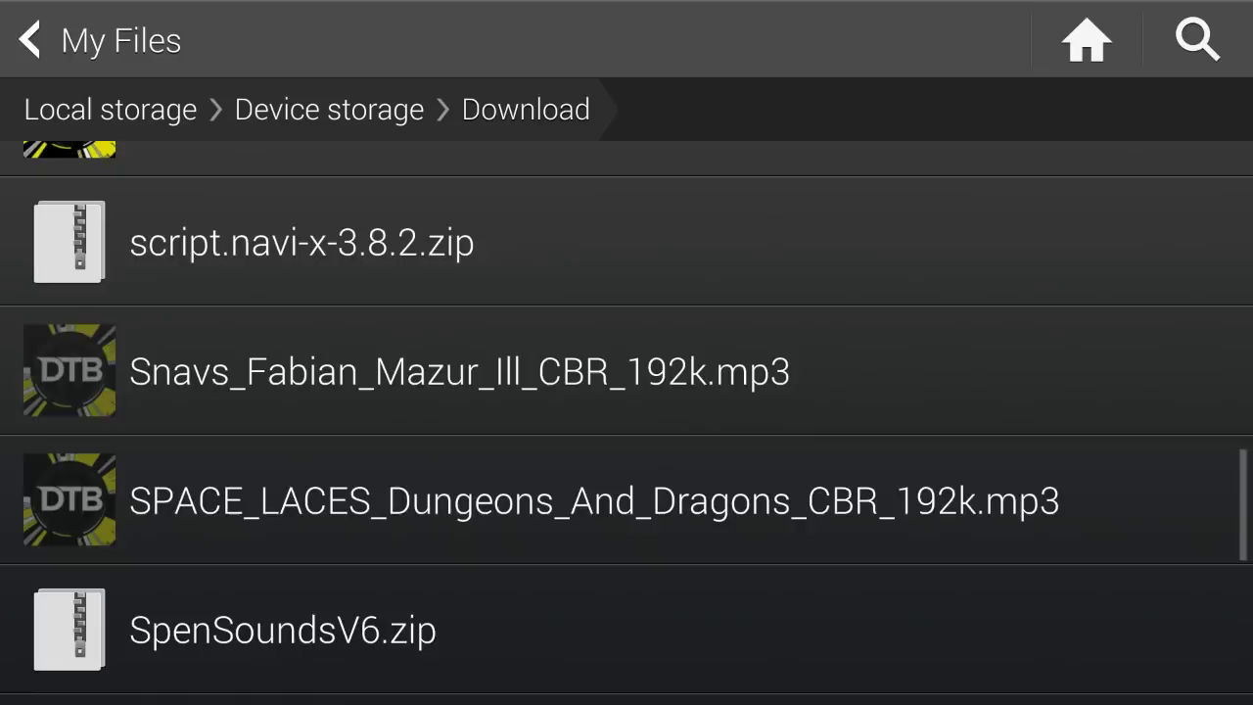
scroll(626, 421, up, 2)
scroll(627, 421, down, 1)
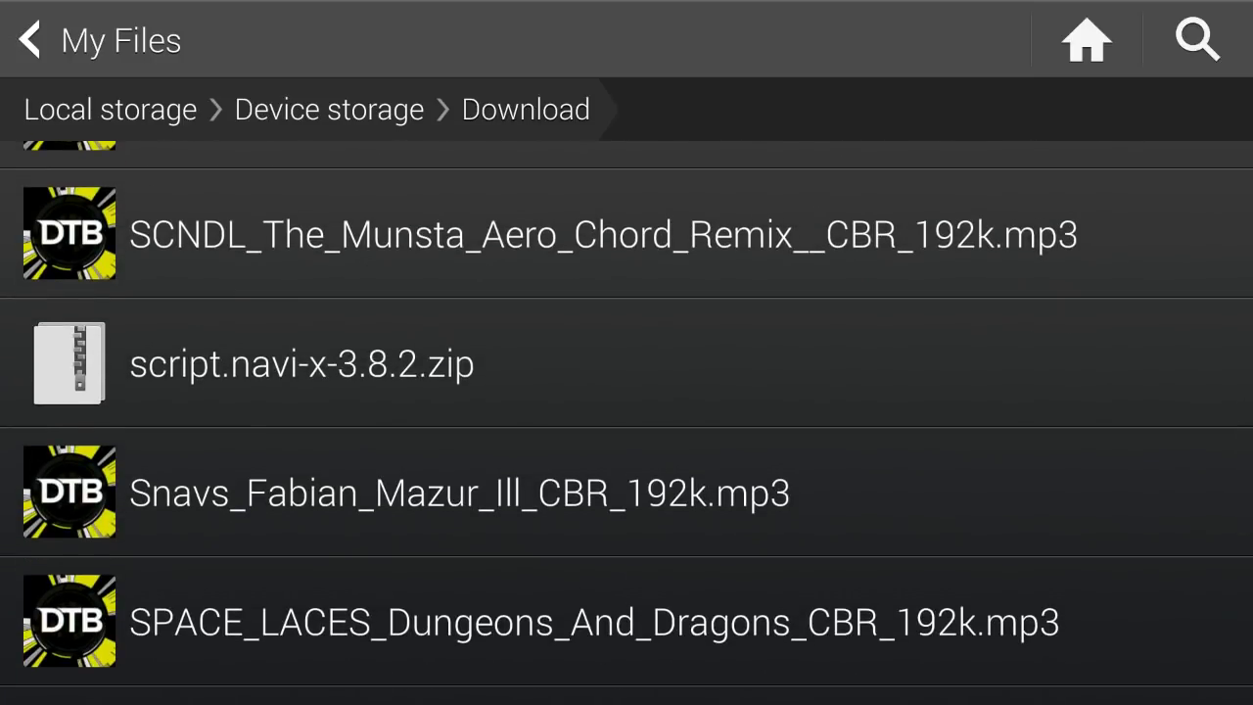
scroll(626, 421, down, 1)
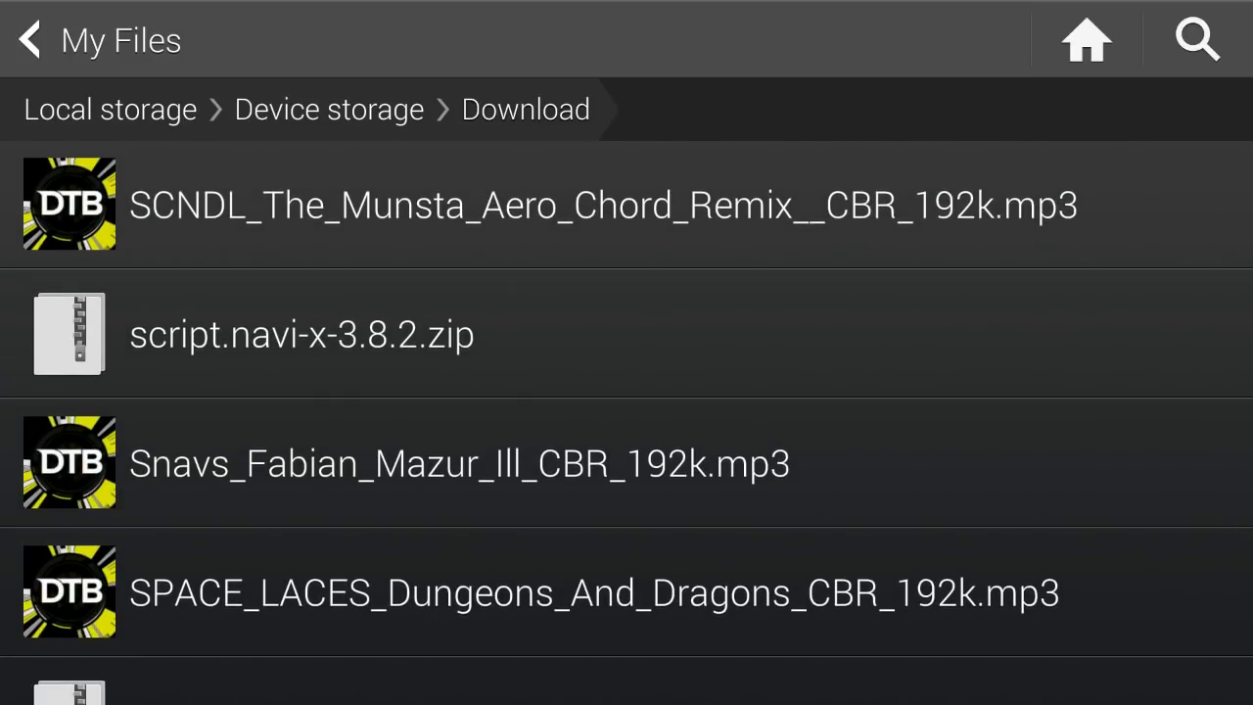
click(294, 334)
scroll(627, 440, down, 8)
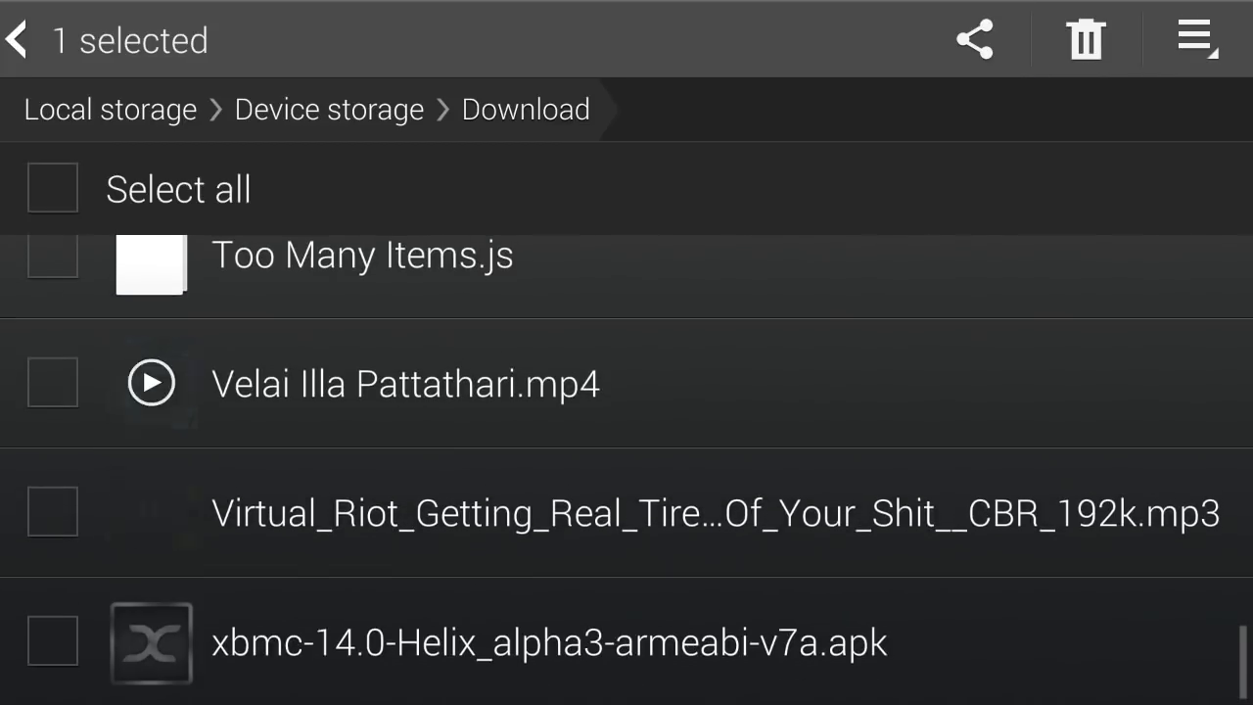
click(548, 650)
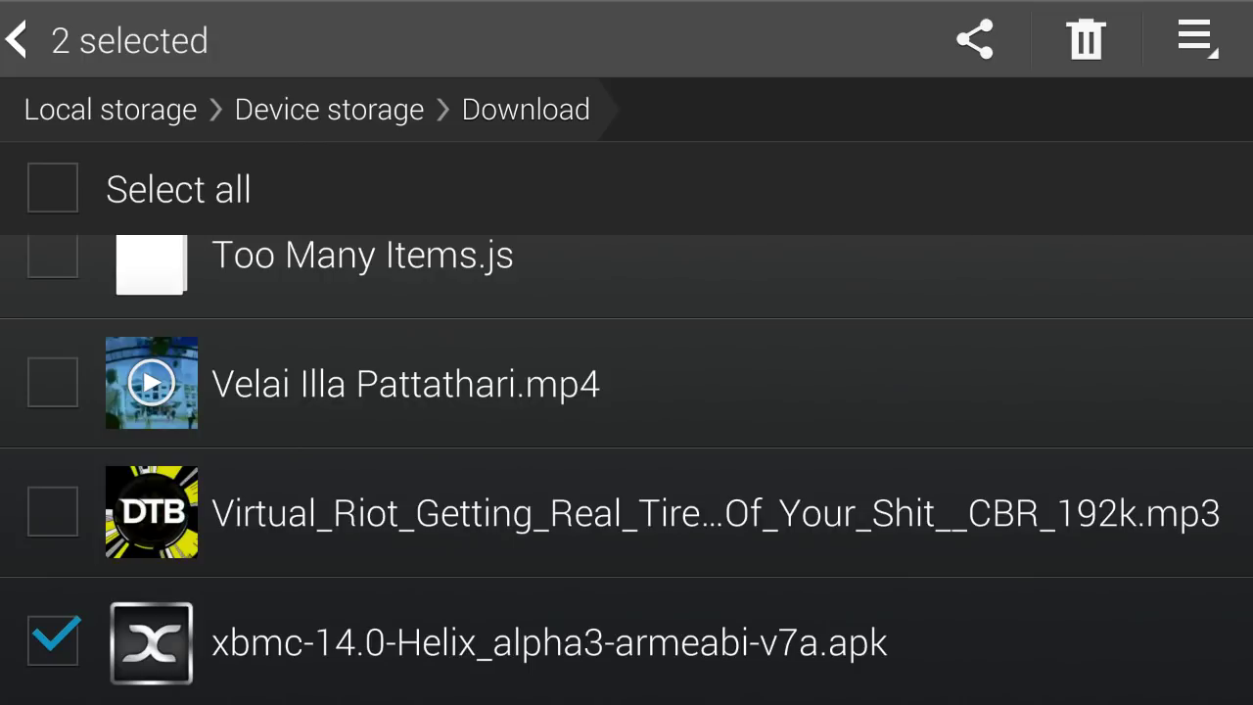
key(Escape)
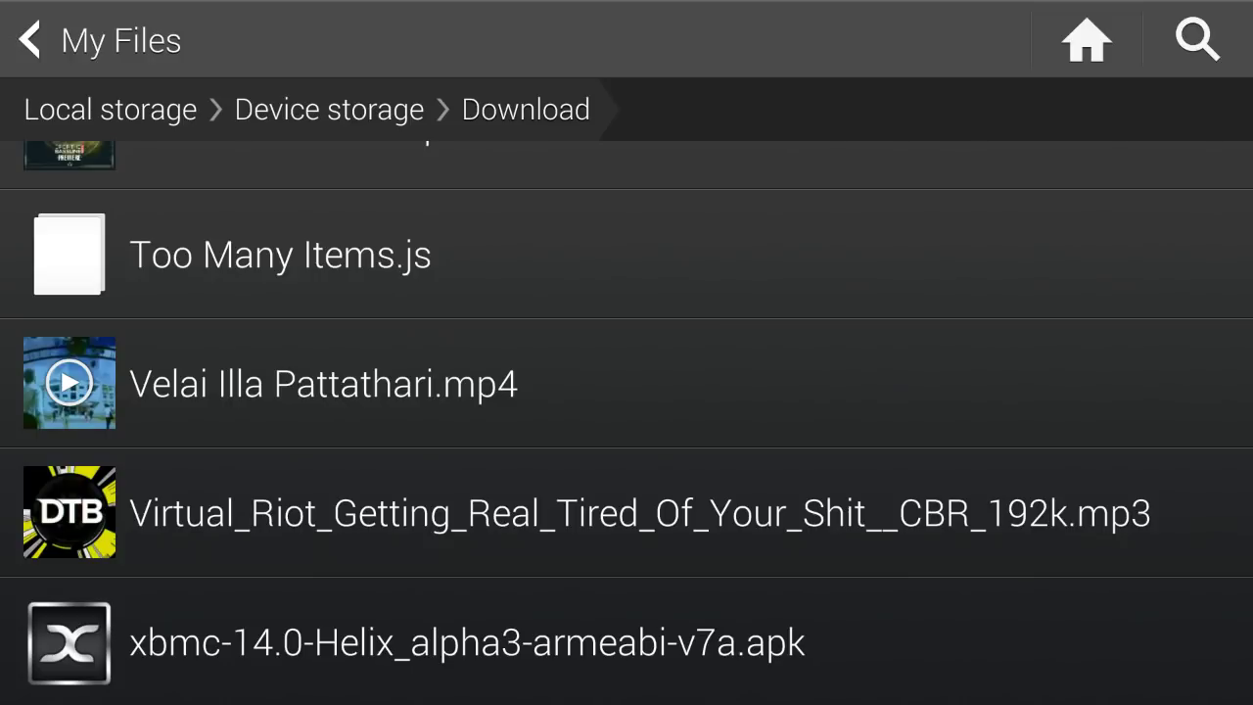
Install XBMC from xbmc-14.0-Helix_alpha3-armeabi-v7a.apk, accepting its permissions, and launch the installed application.
click(467, 641)
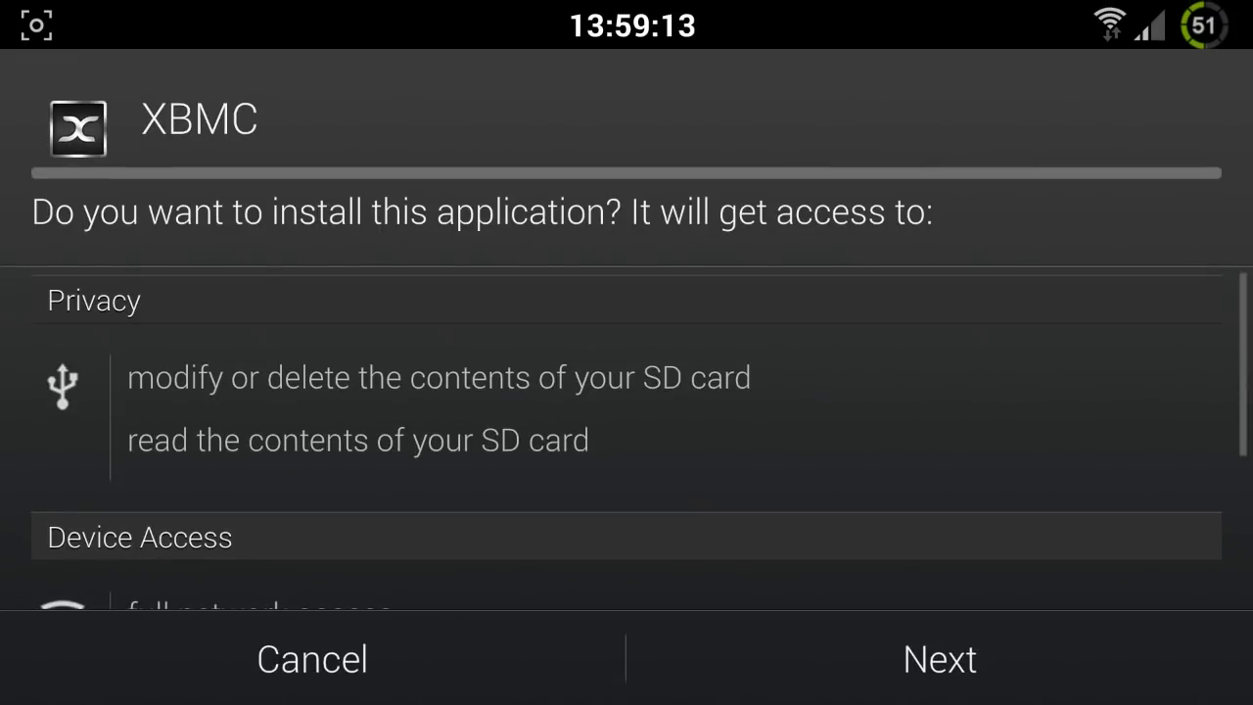
scroll(627, 431, down, 3)
click(939, 659)
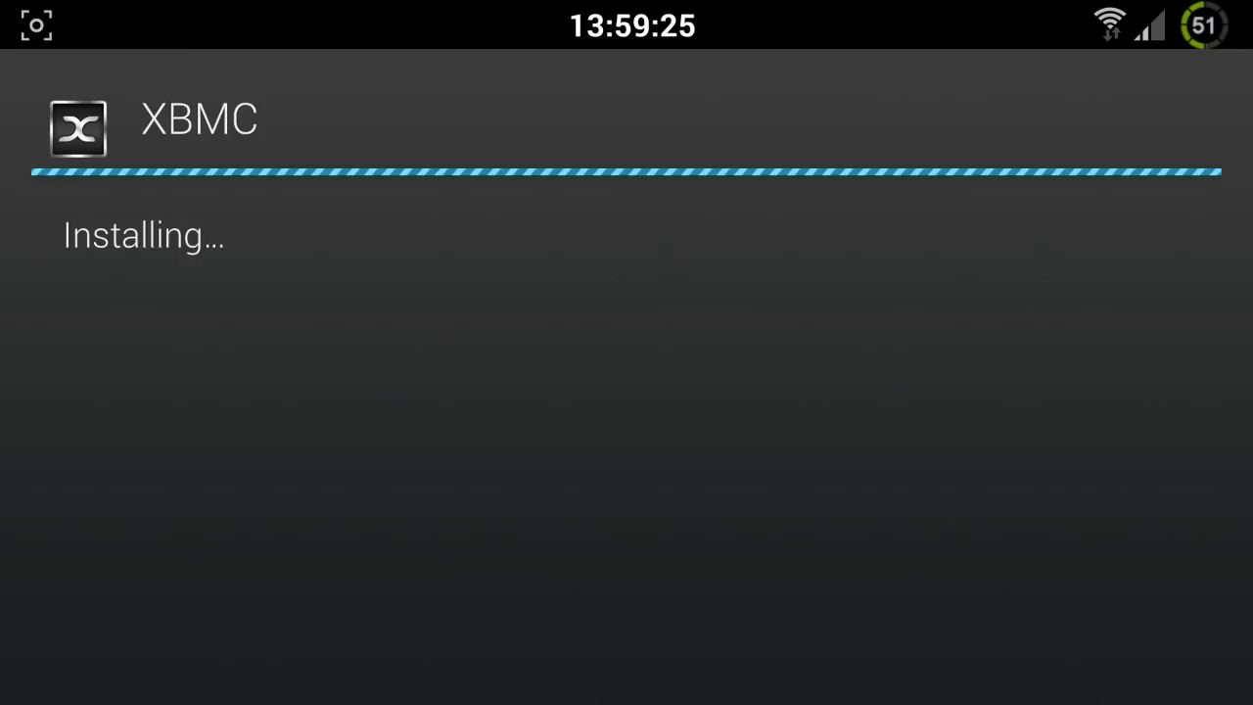
click(939, 659)
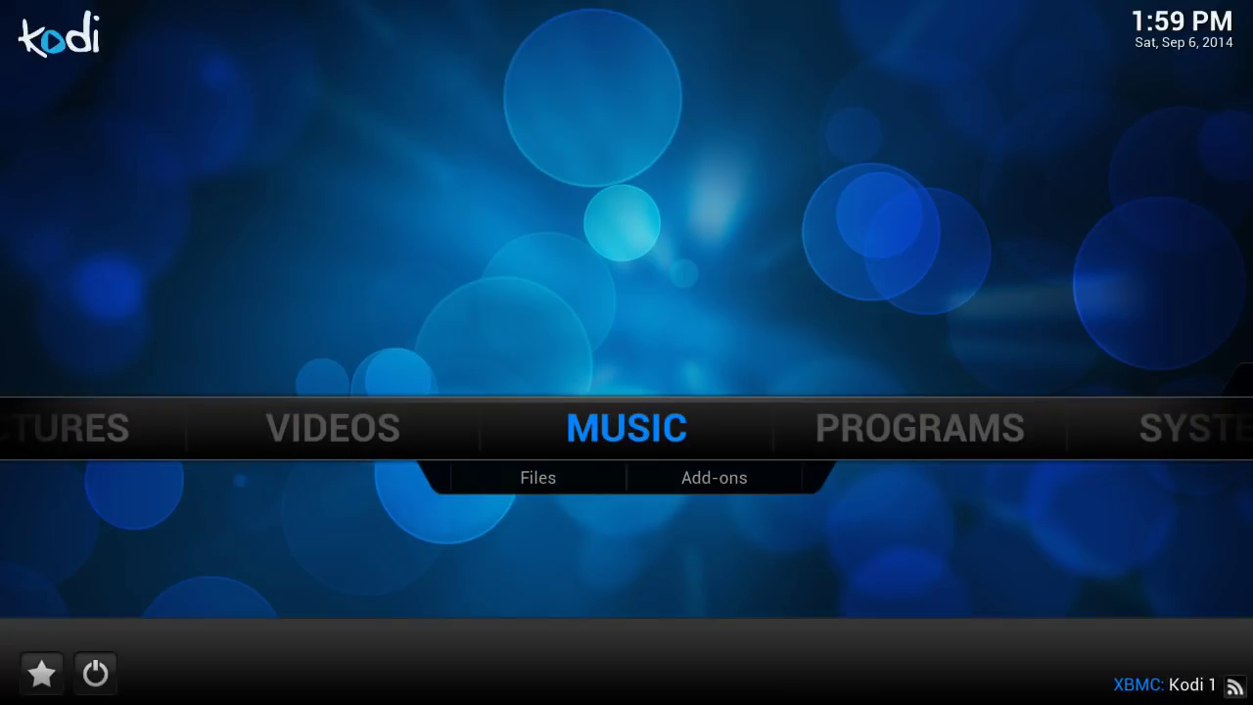
key(Return)
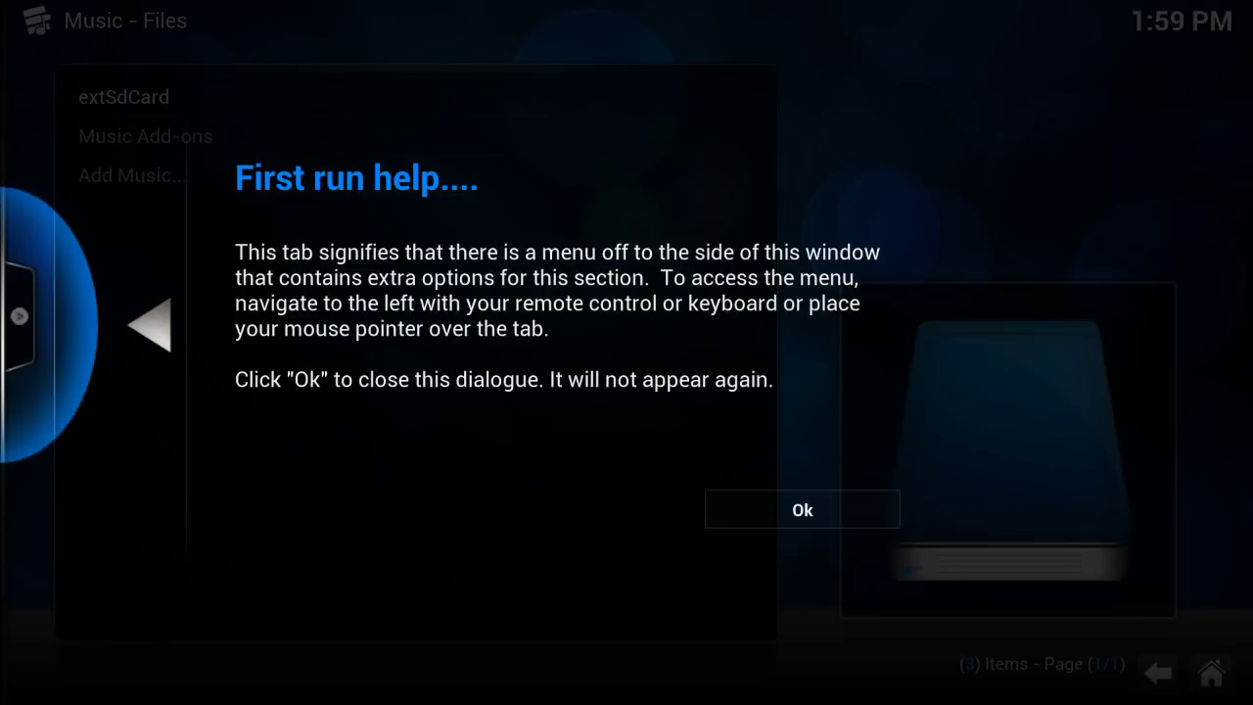
key(Return)
key(Escape)
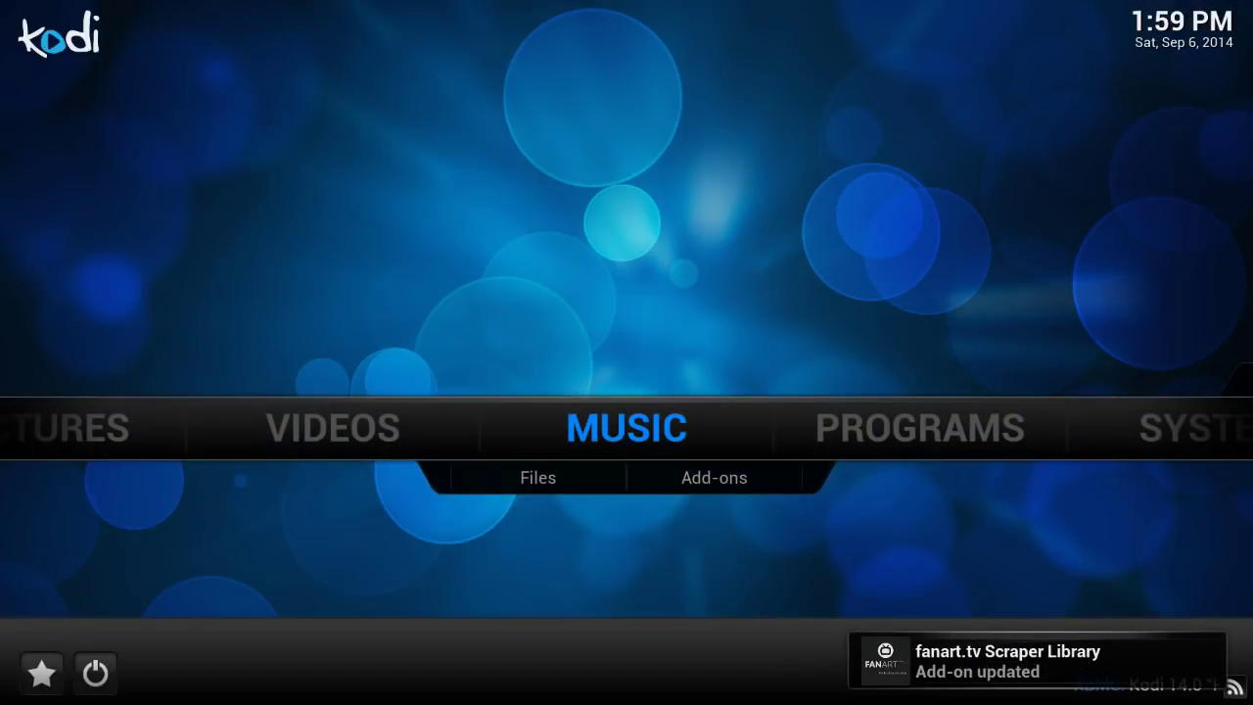
Open the System settings from the Kodi home screen.
key(Right)
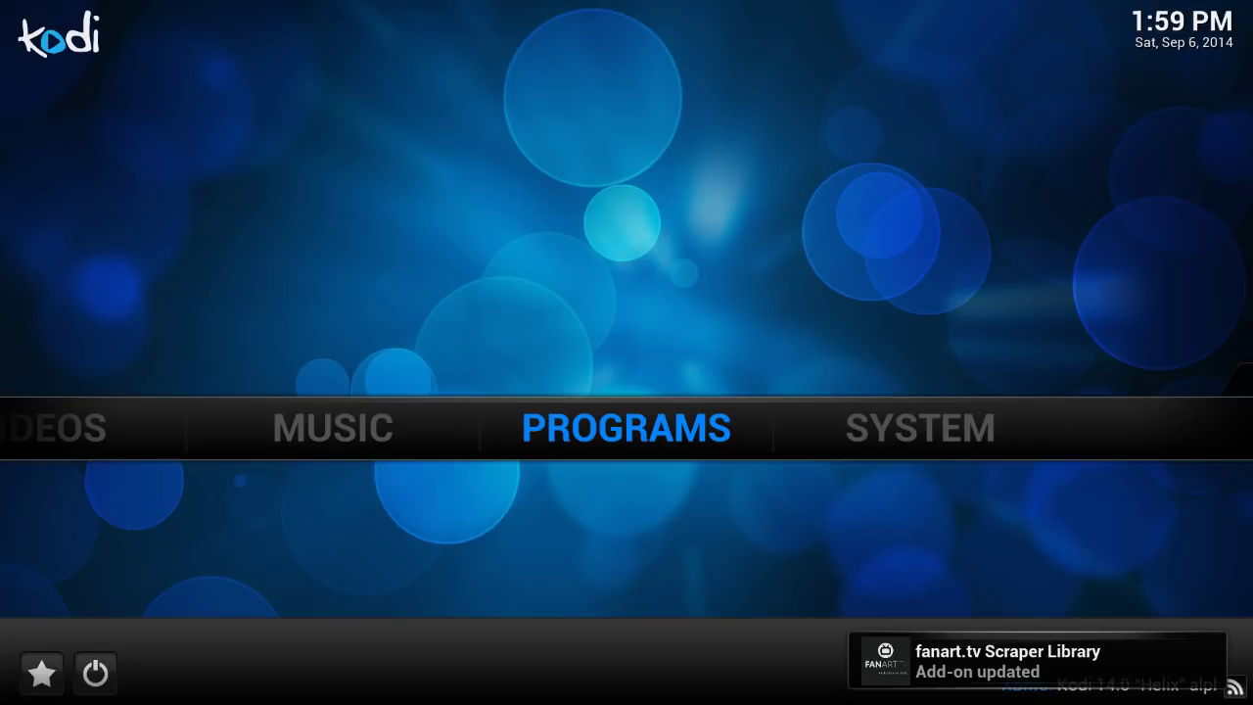
key(Right)
key(Return)
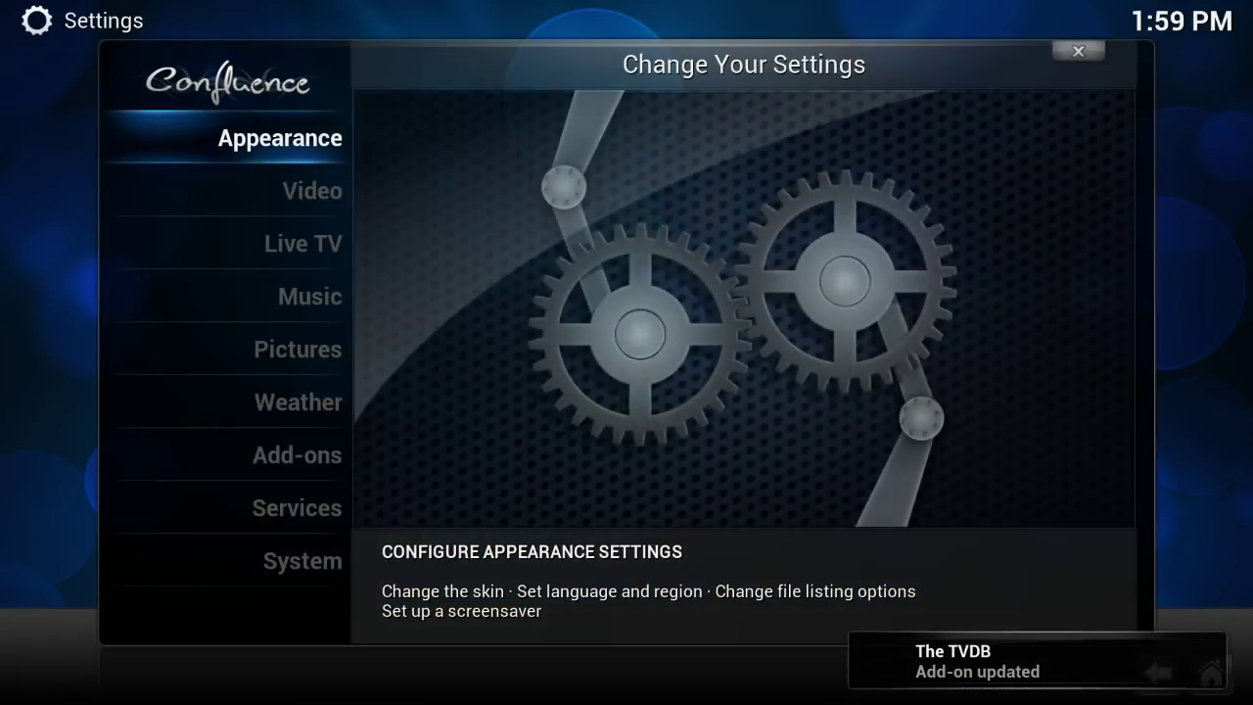
Open the Add-ons section of the settings.
key(Down)
key(Down)
key(Down)
key(Down)
key(Down)
key(Down)
key(Return)
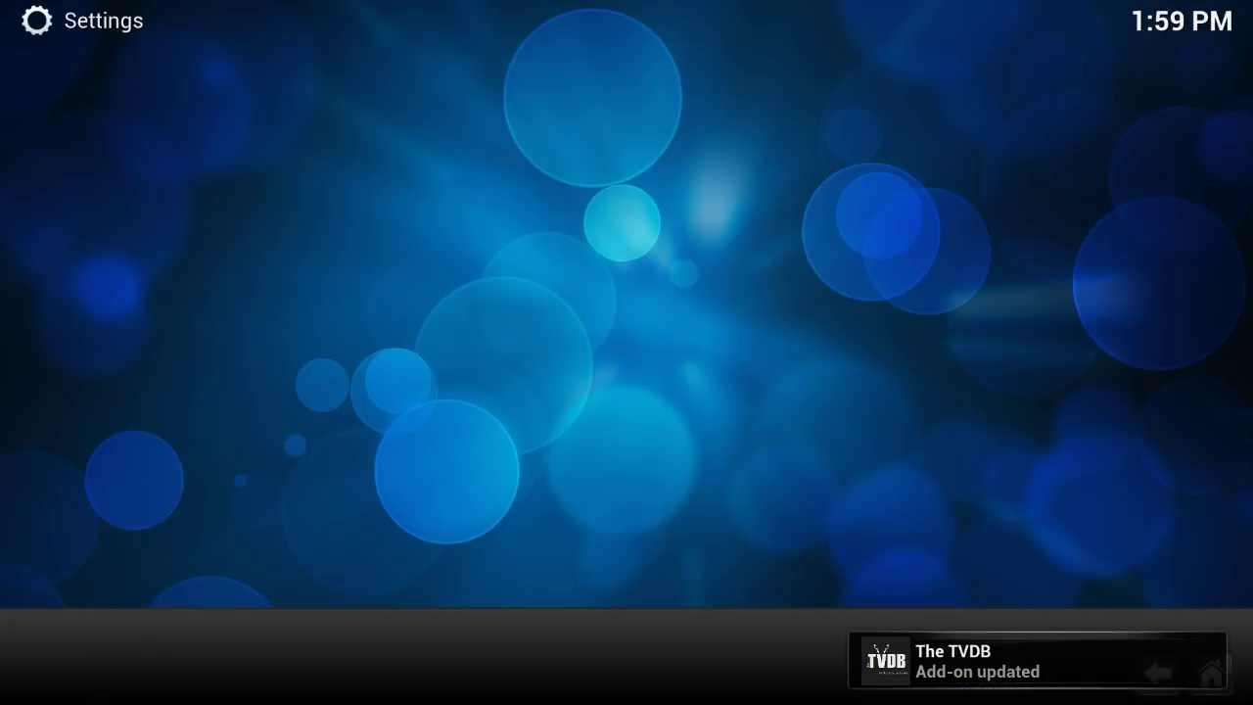
key(Return)
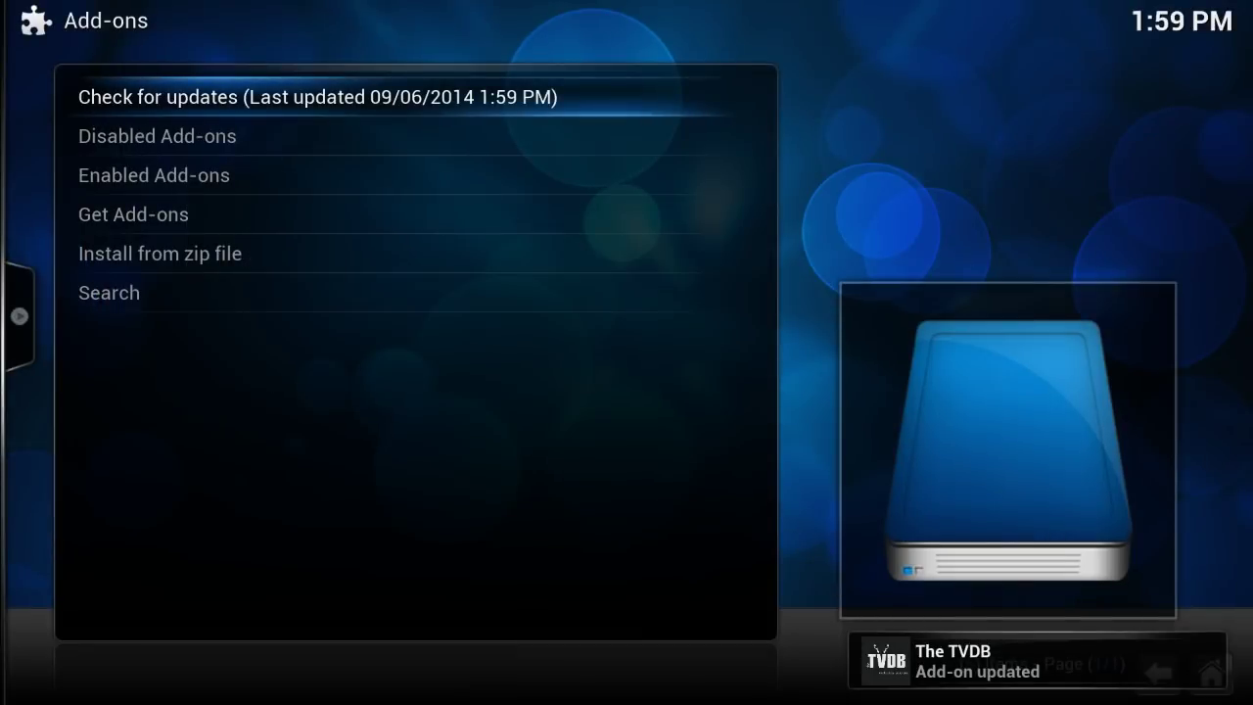
Install the add-on from the zip file script.navi-x-3.8.2.zip in the Download folder.
key(Down)
key(Down)
key(Down)
key(Down)
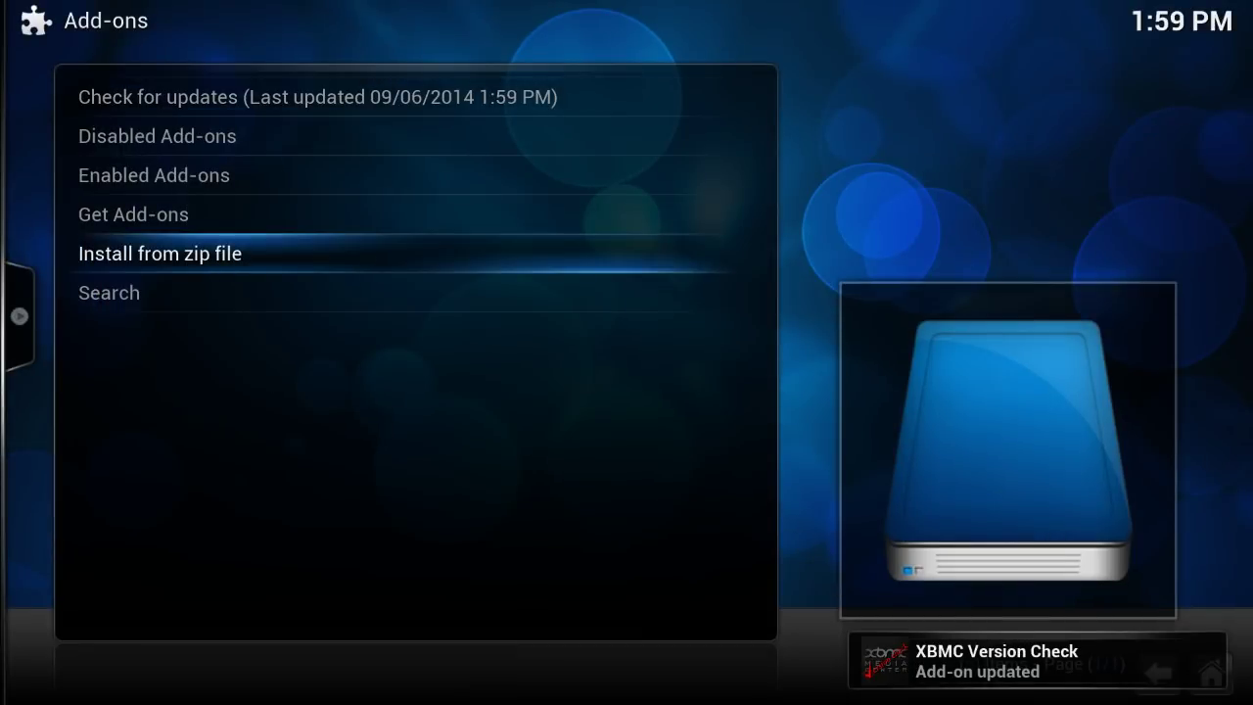
key(Return)
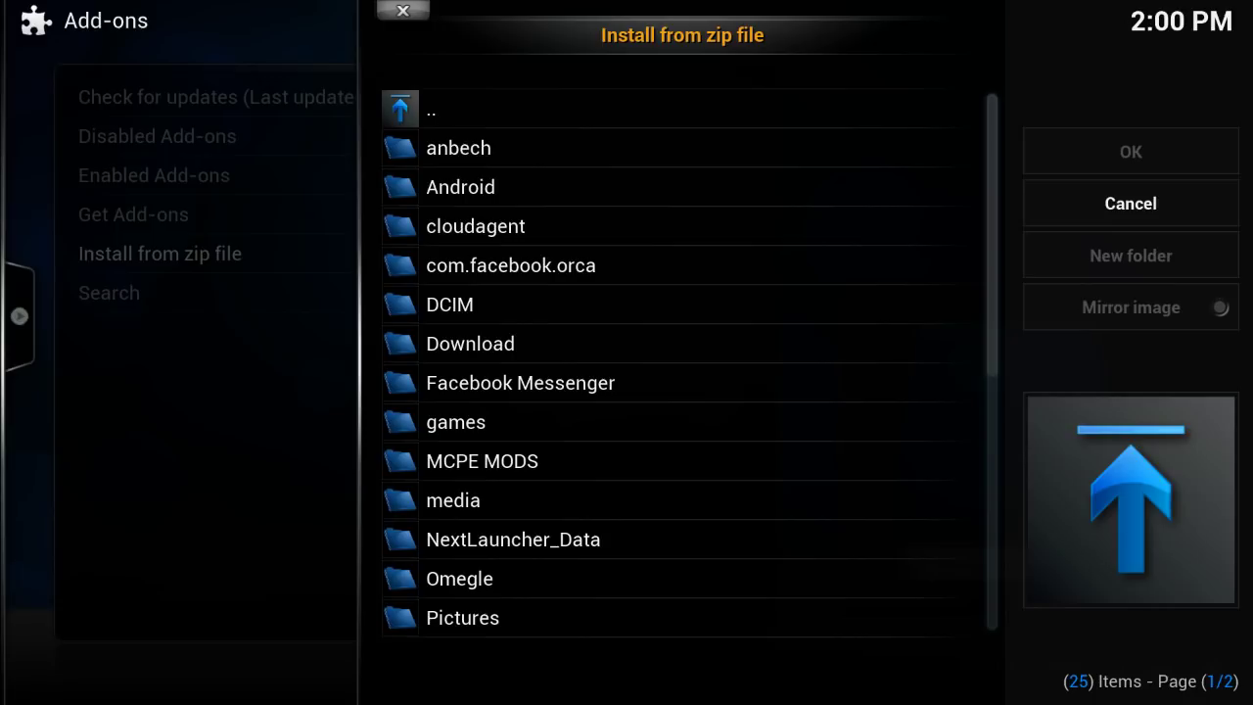
click(470, 343)
click(524, 148)
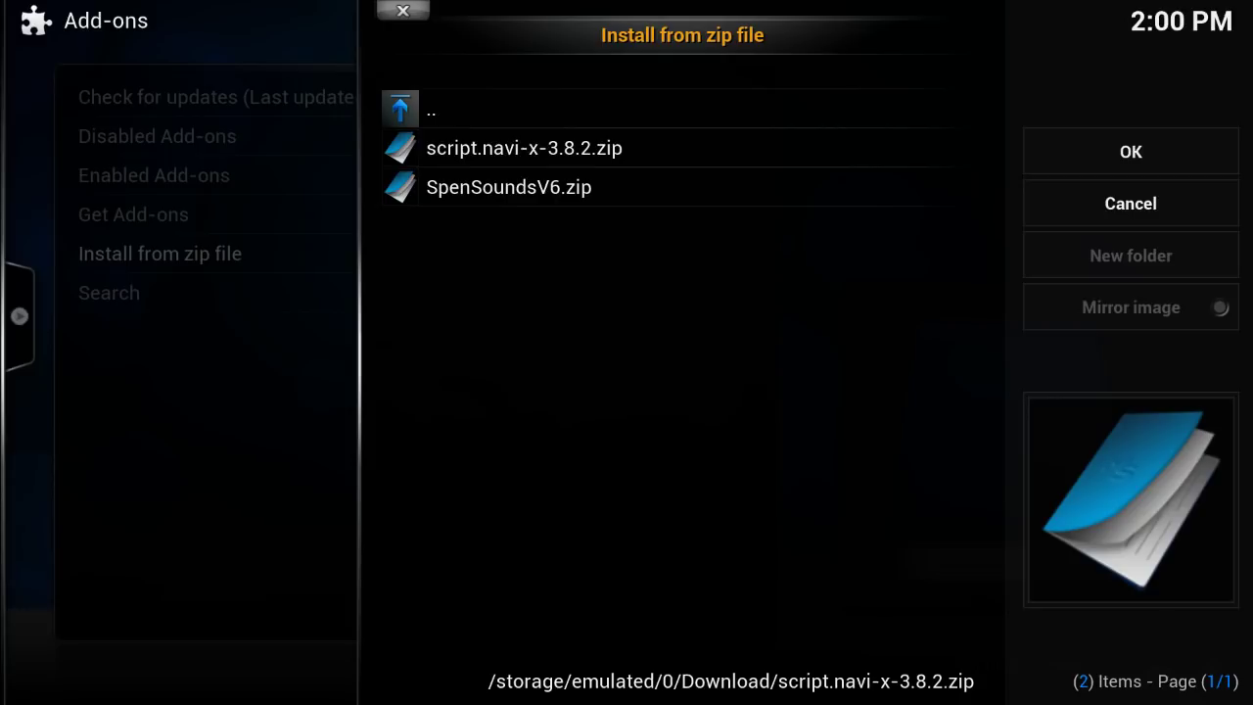
click(524, 148)
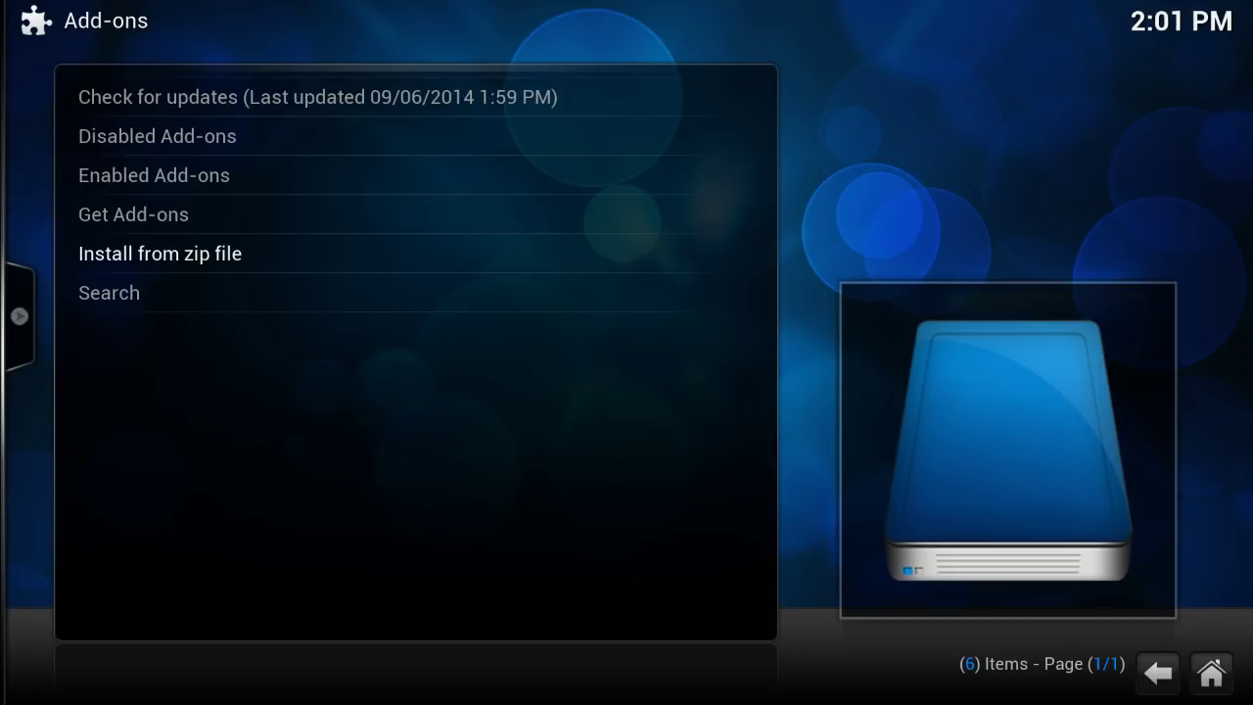
Return to the home screen and open the Program Add-ons list under Programs.
key(Escape)
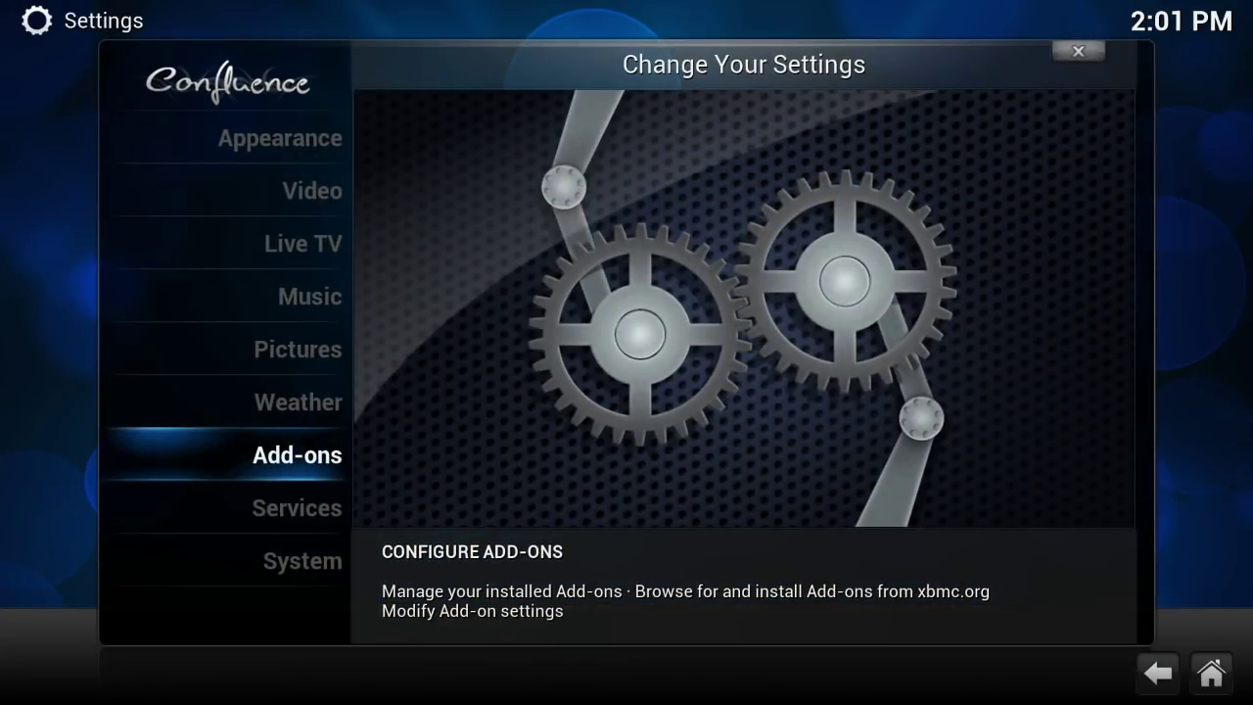
key(Escape)
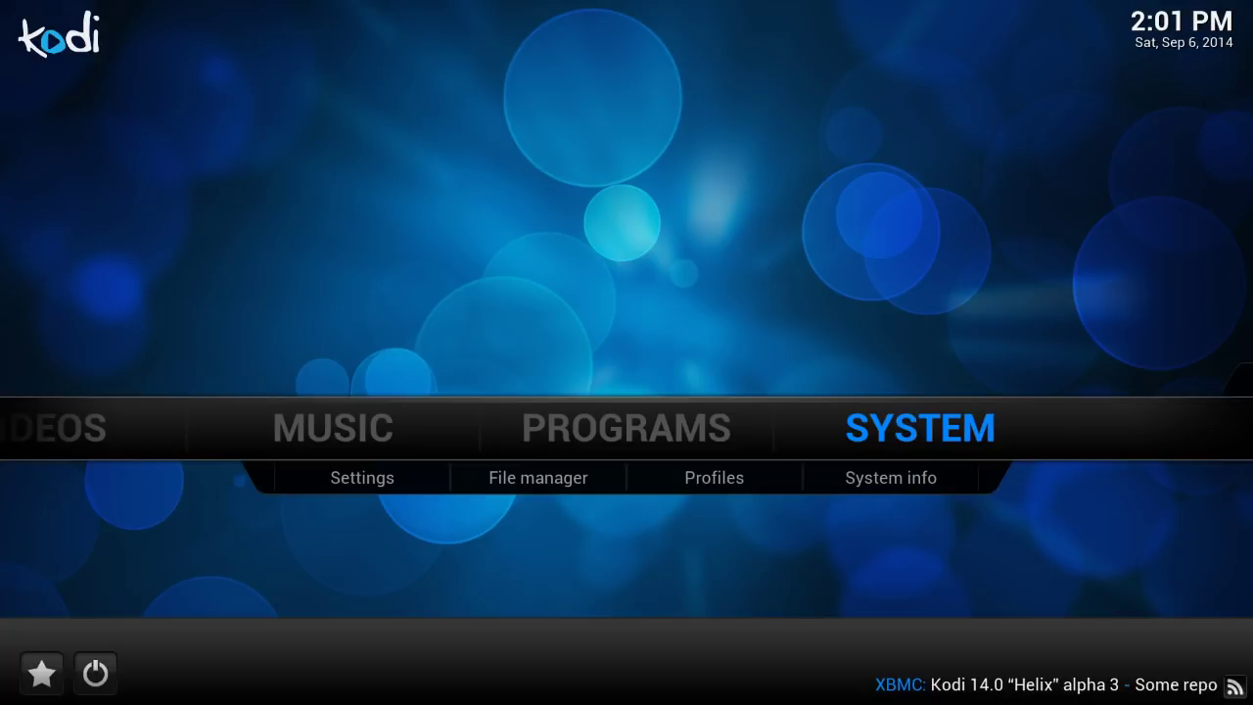
key(Left)
key(Right)
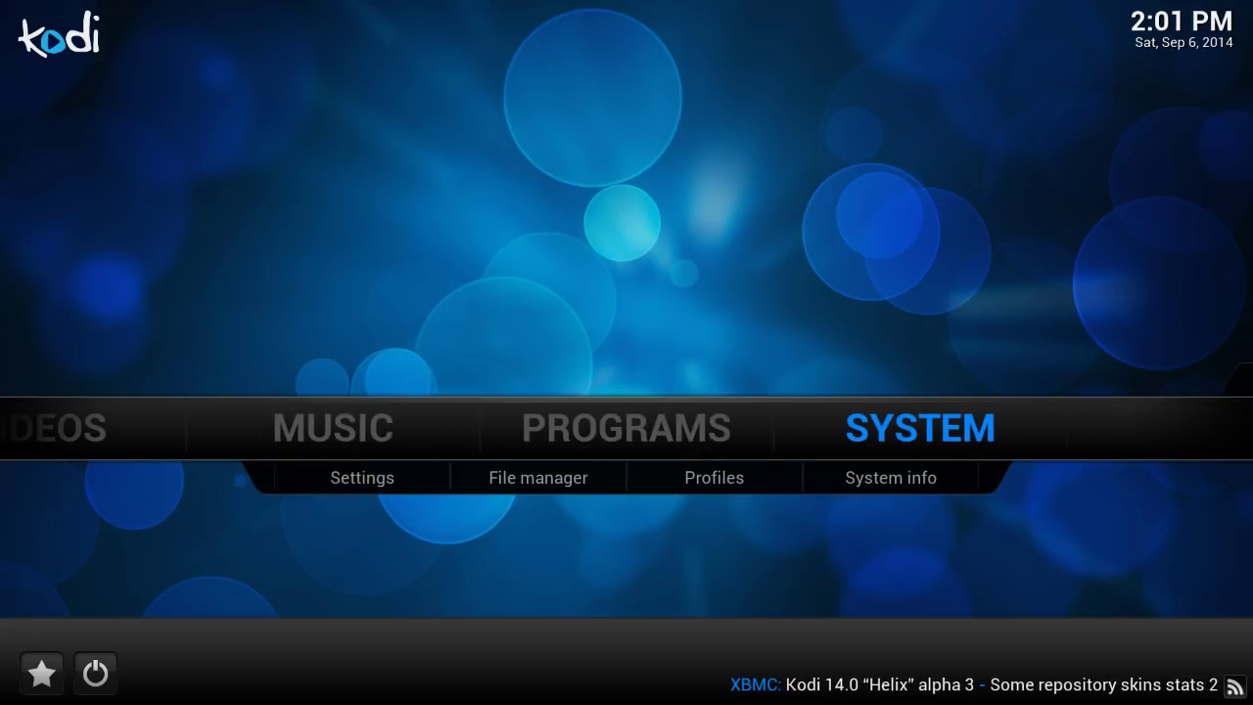
key(Left)
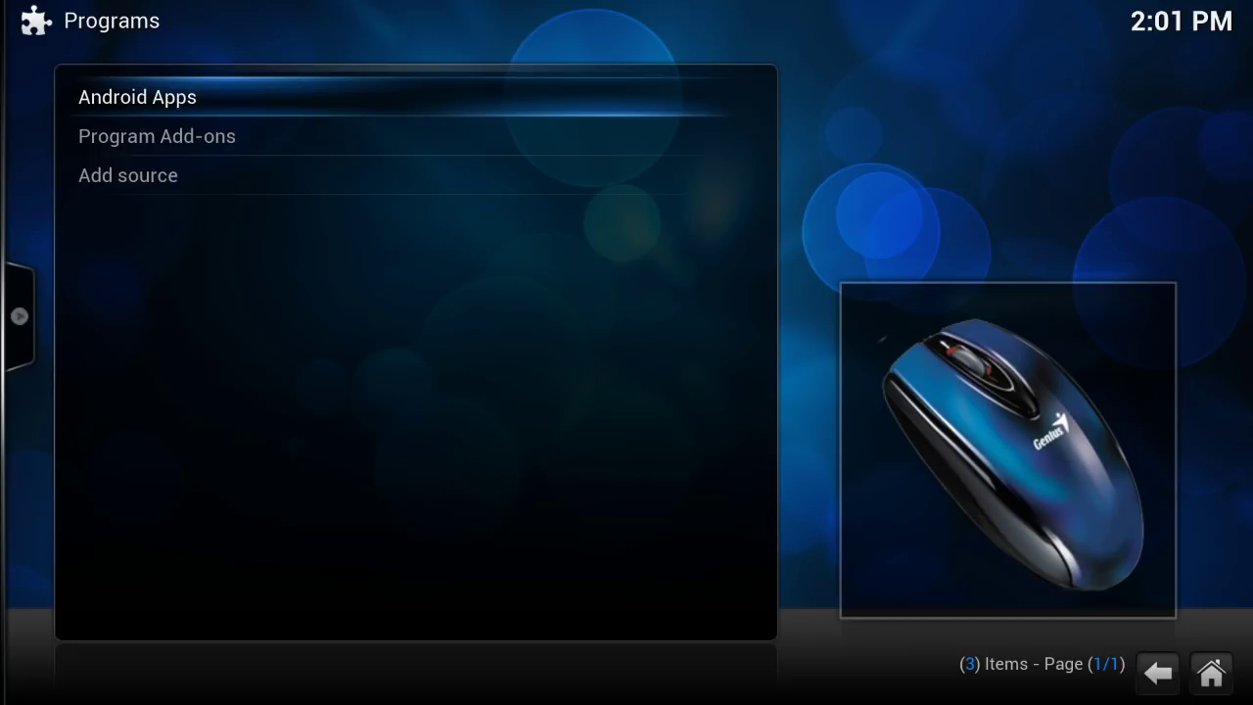
key(p)
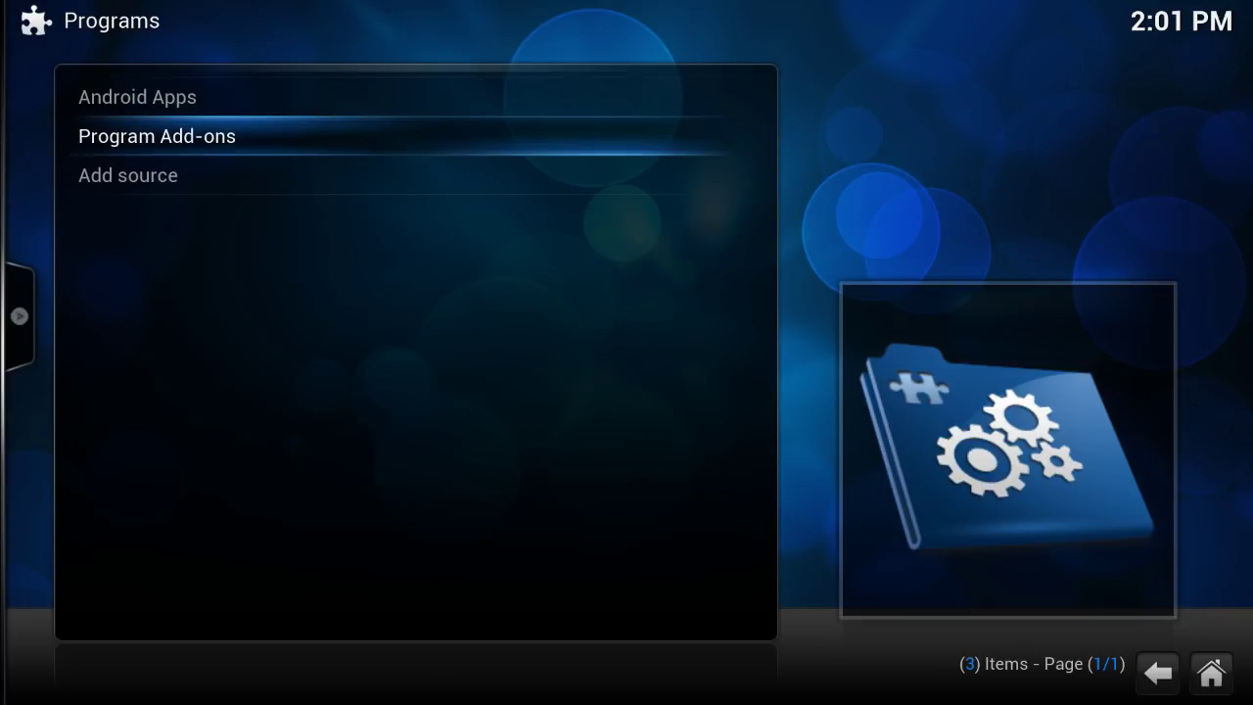
key(Return)
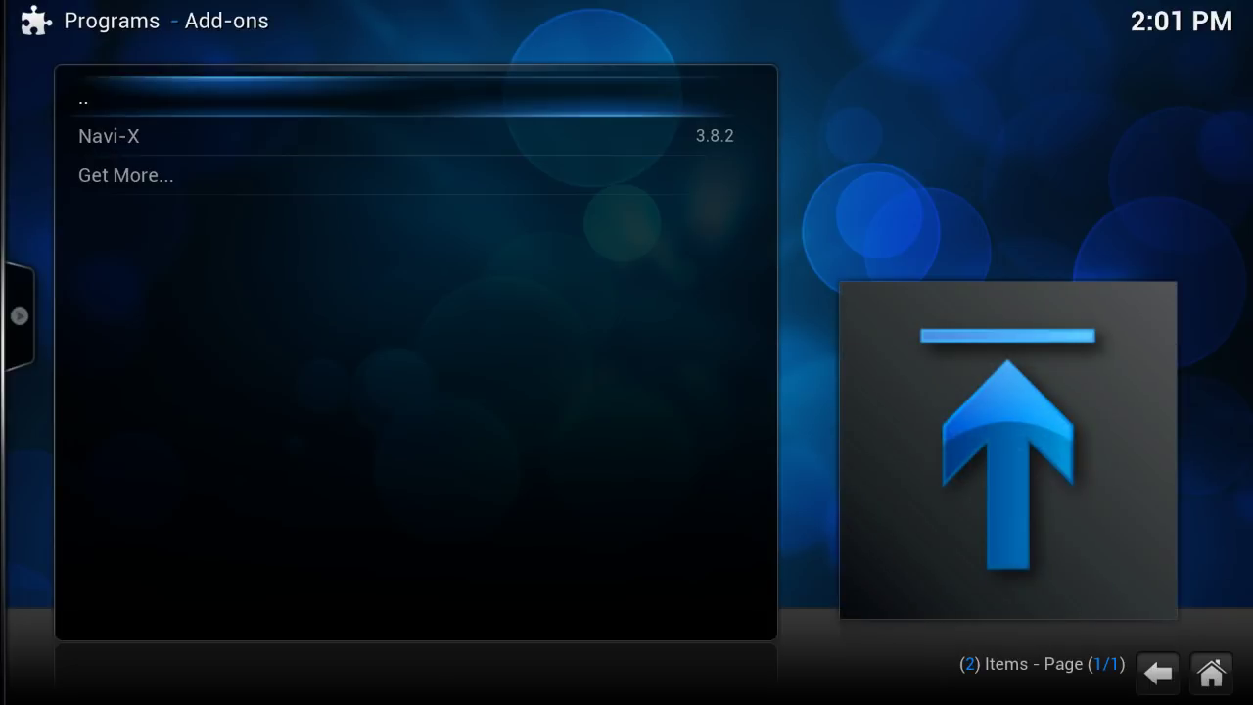
Launch the Navi-X add-on and open the Navi-Xtreme Portal from its home page.
key(n)
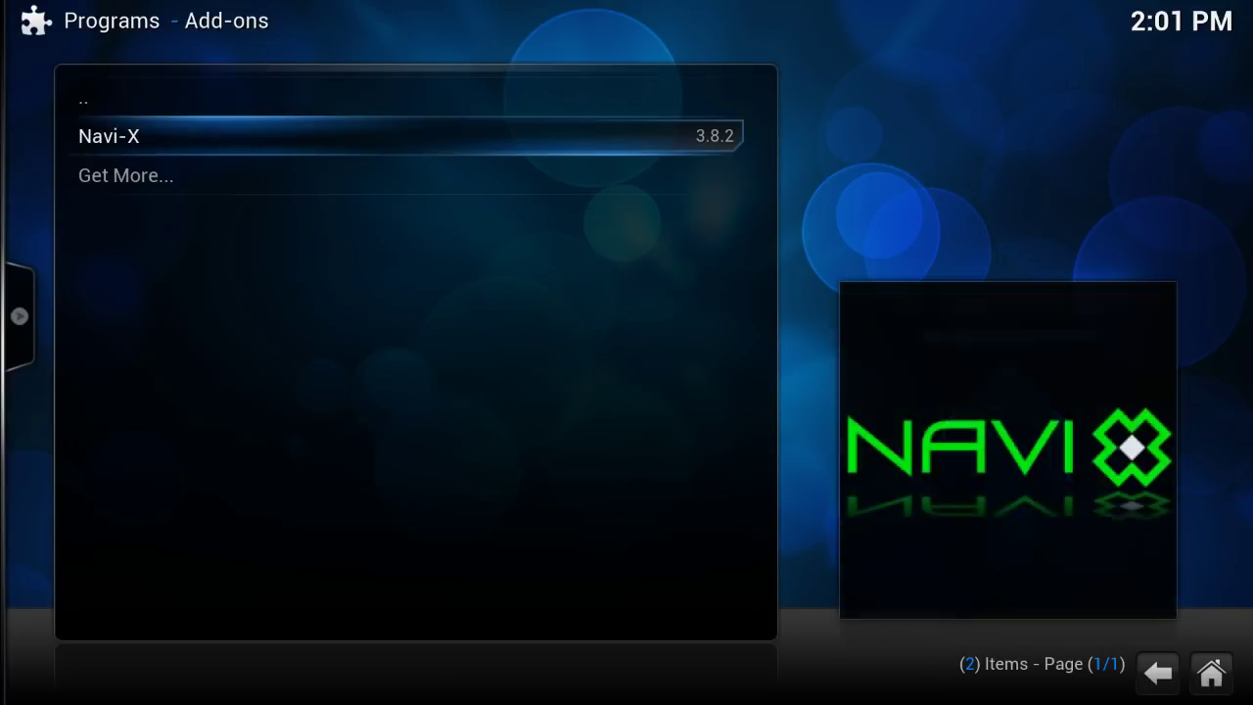
key(Return)
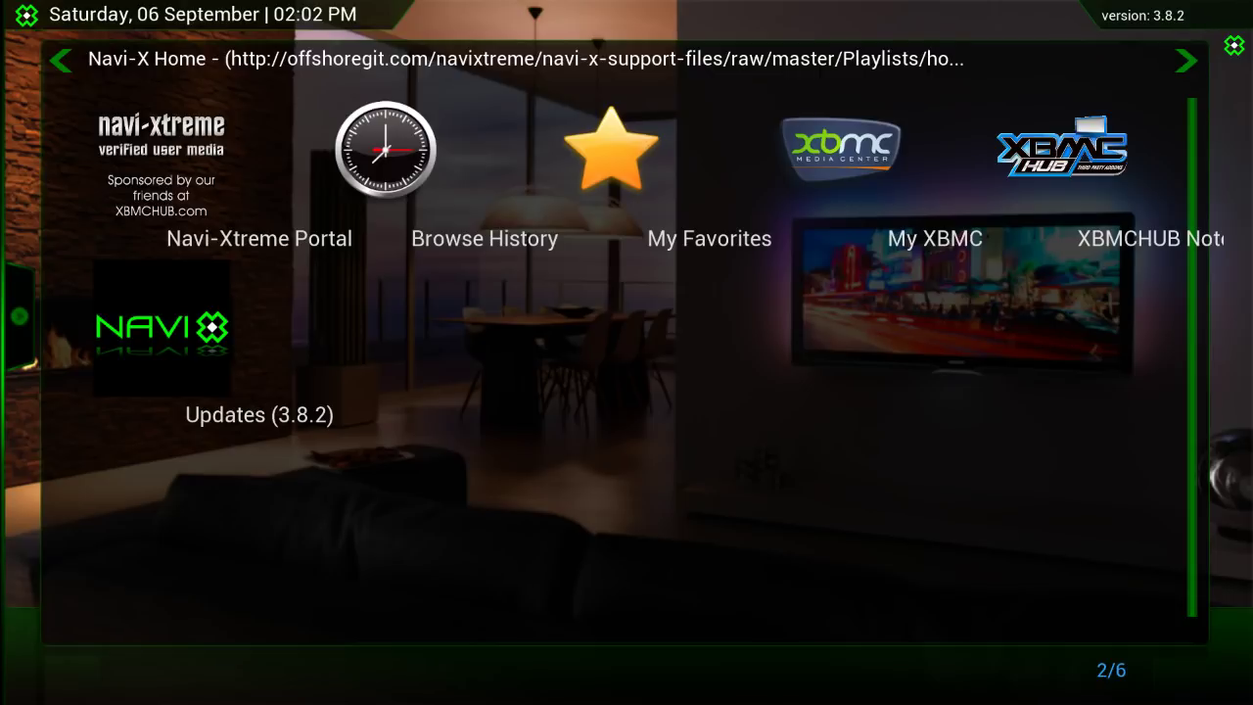
key(Left)
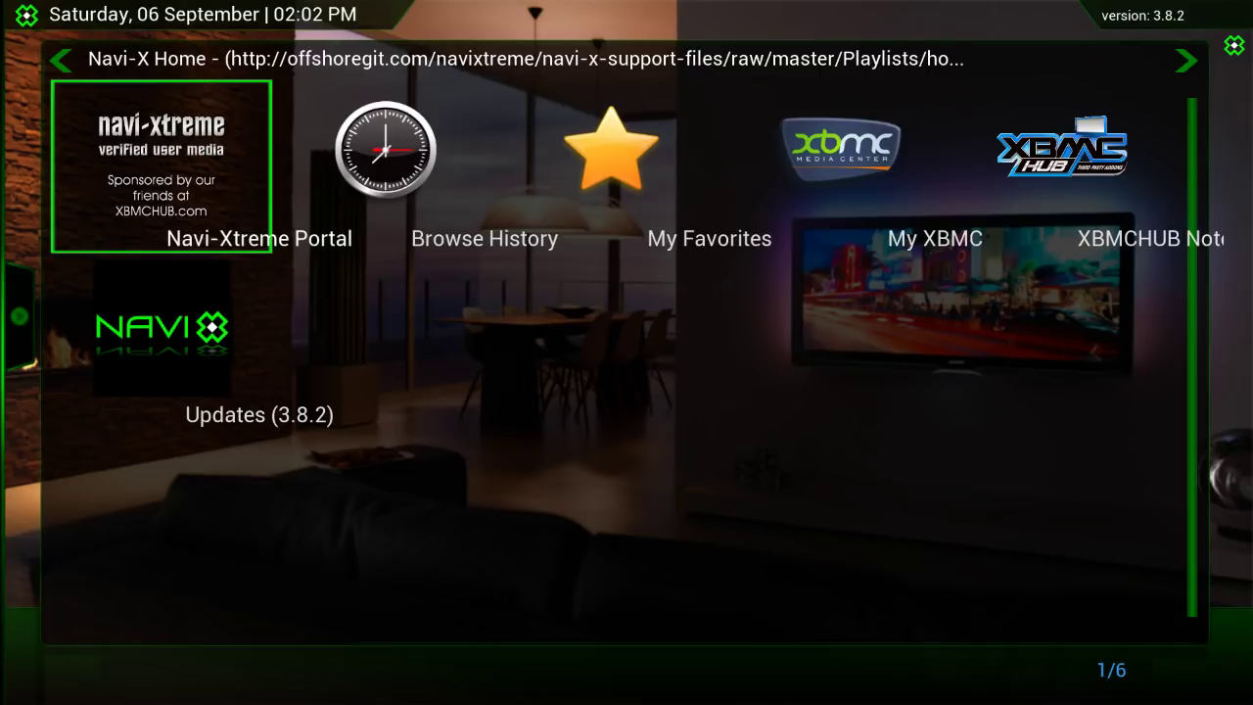
key(Left)
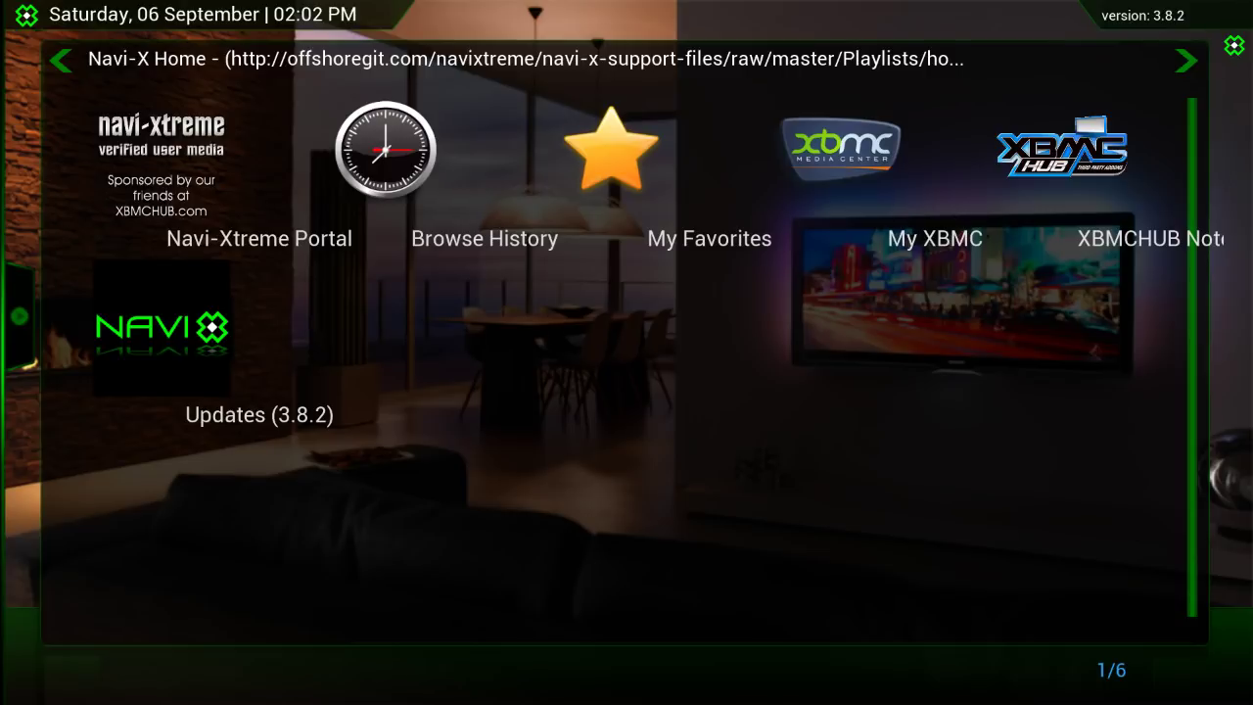
key(Return)
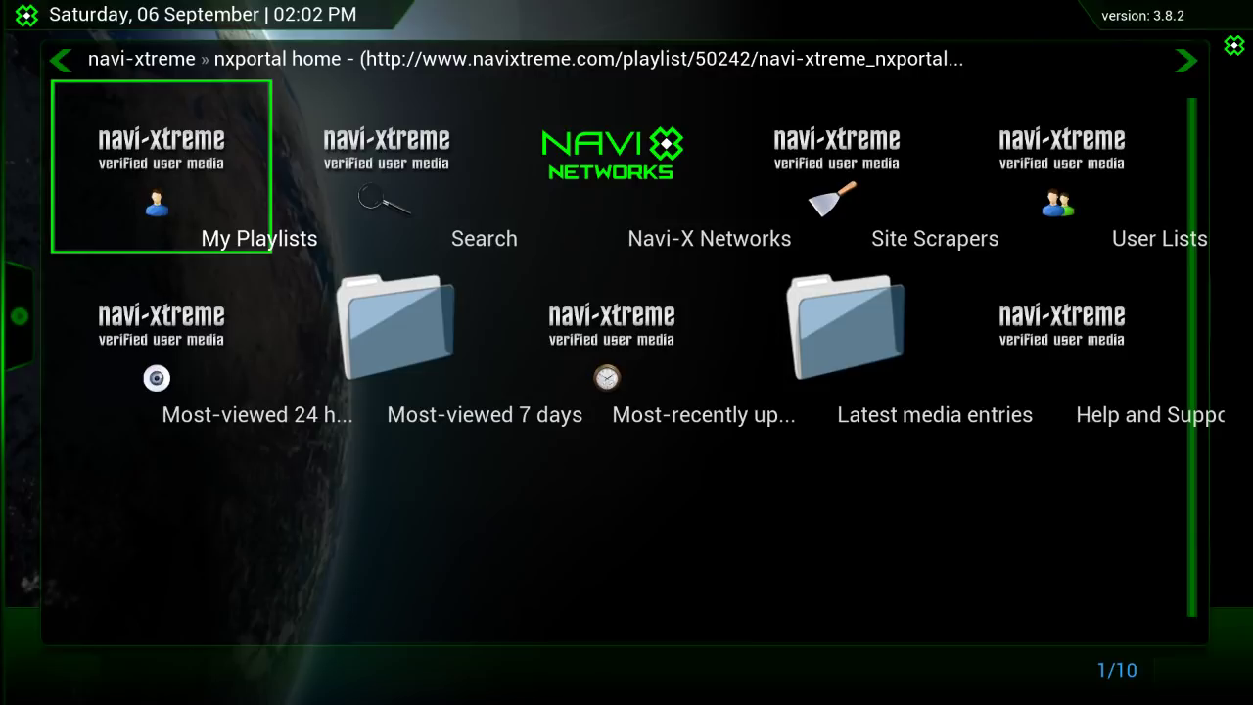
Return to the Navi-X home page, reopen the Navi-Xtreme Portal and enter its Search section.
key(BackSpace)
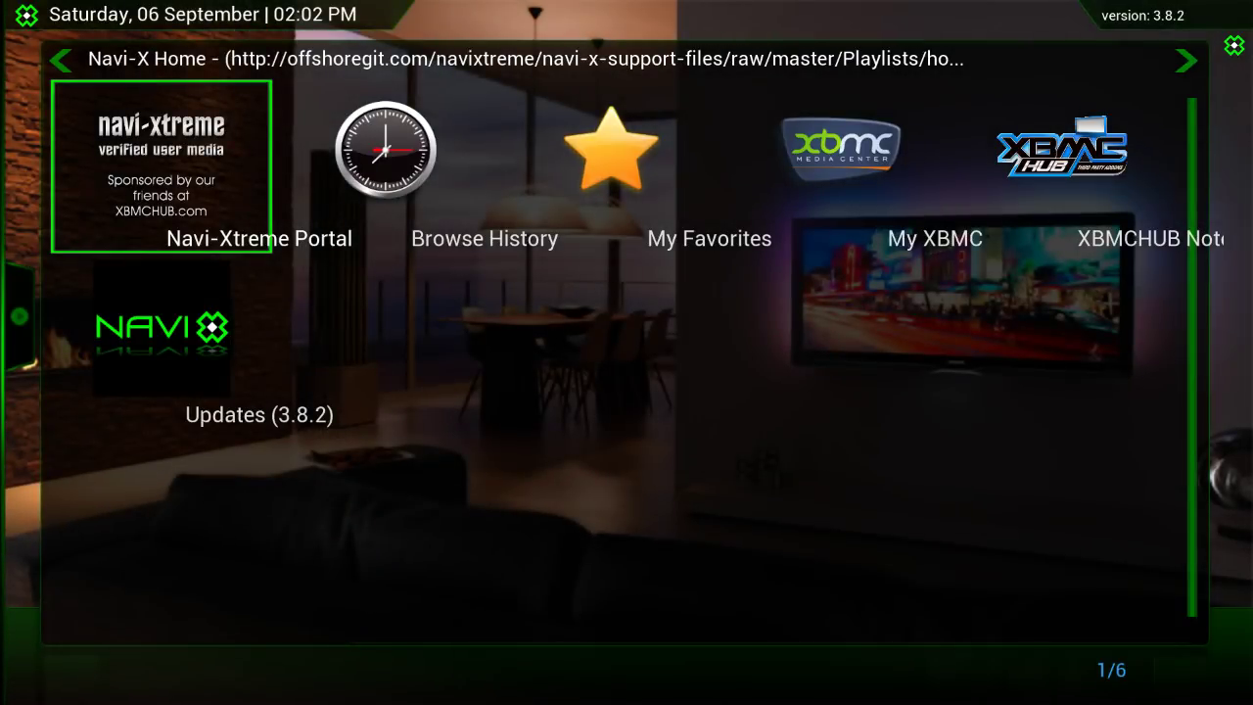
key(Return)
key(Down)
key(Right)
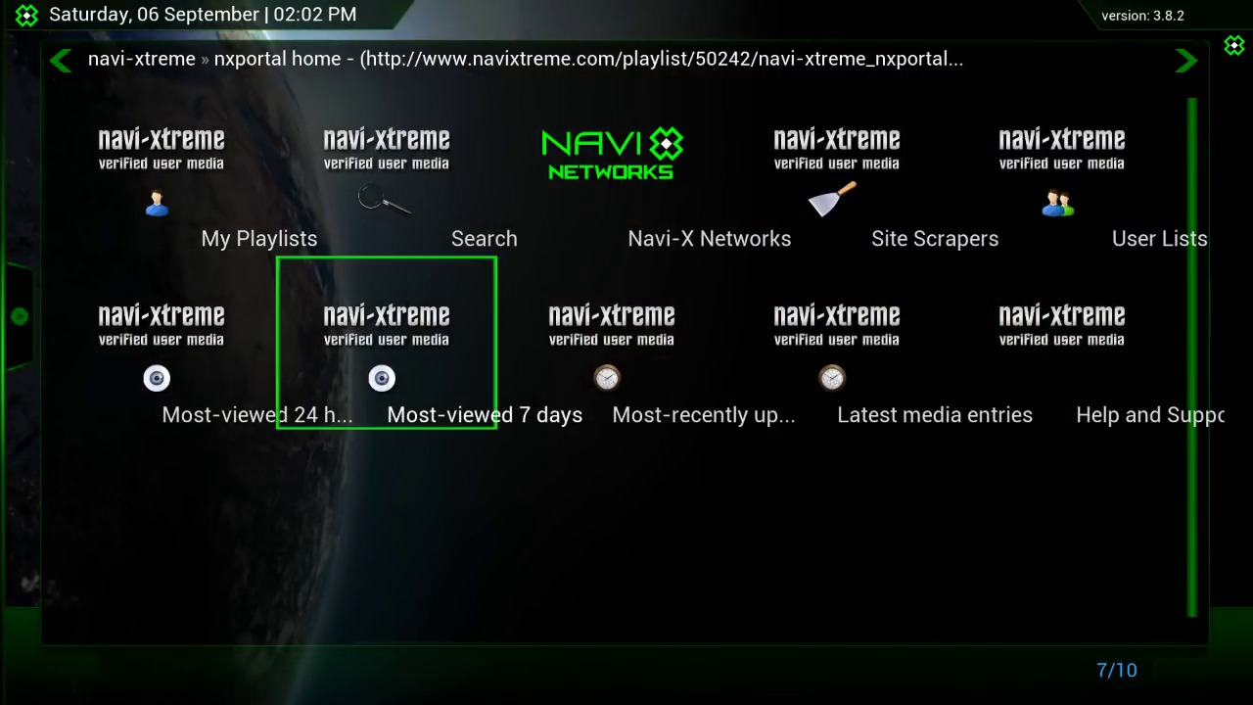
key(Right)
key(Right)
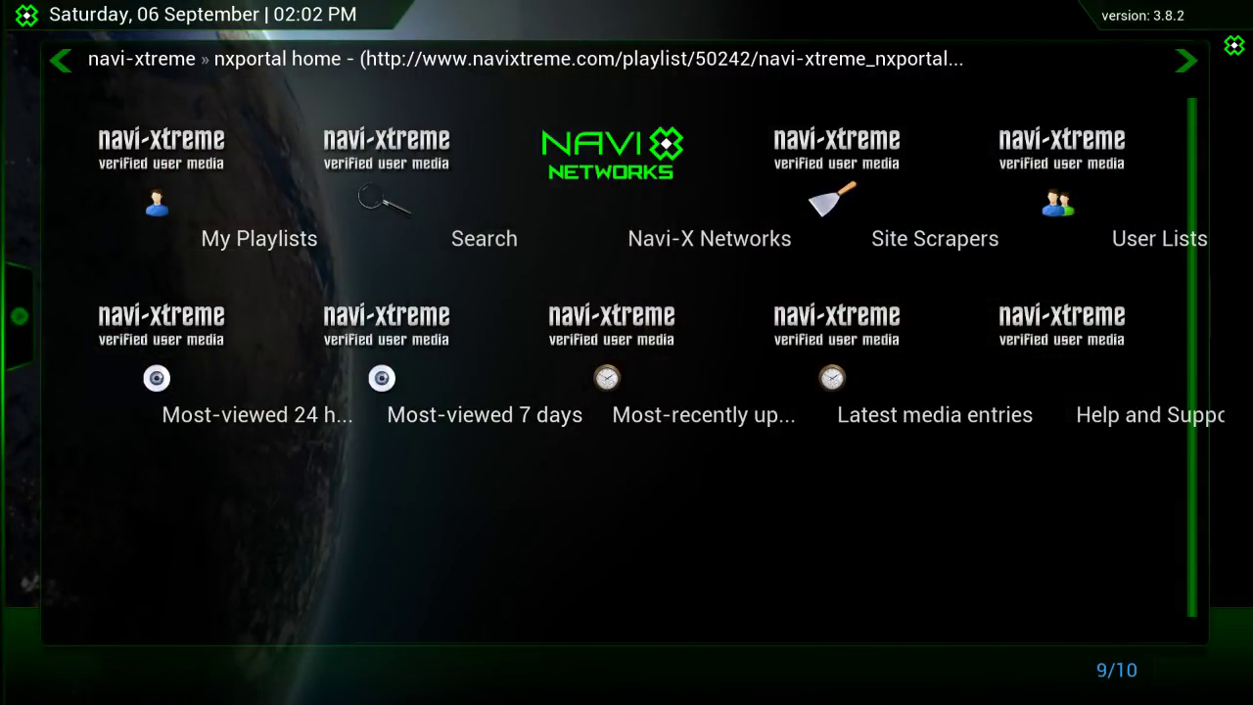
key(Up)
key(Left)
key(Left)
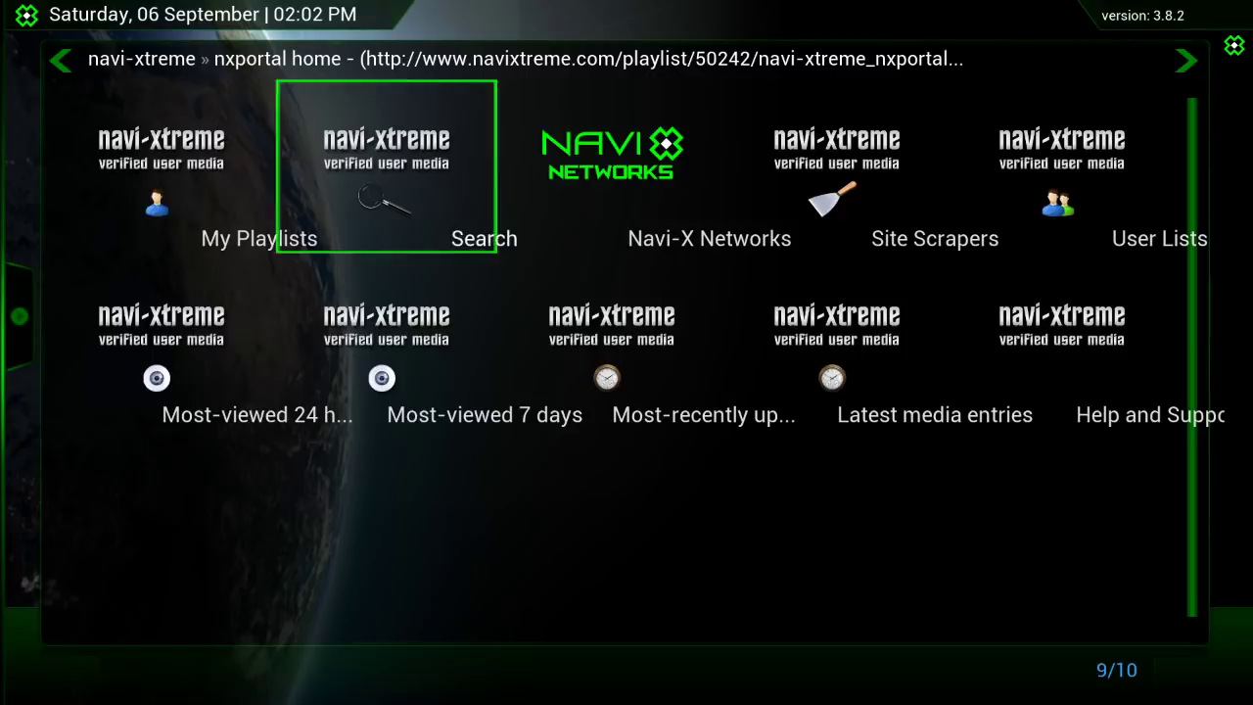
key(Return)
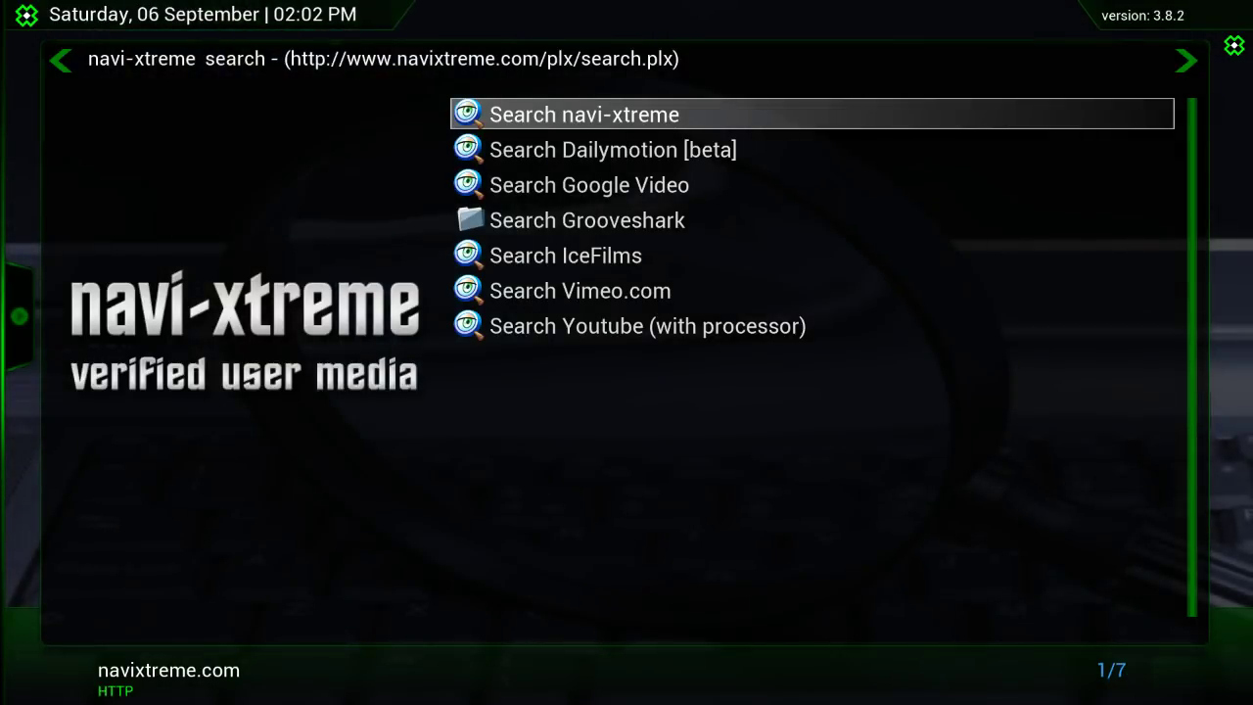
Run a new navi-xtreme search for "english movies" and open the first Movies playlist in the results.
key(Return)
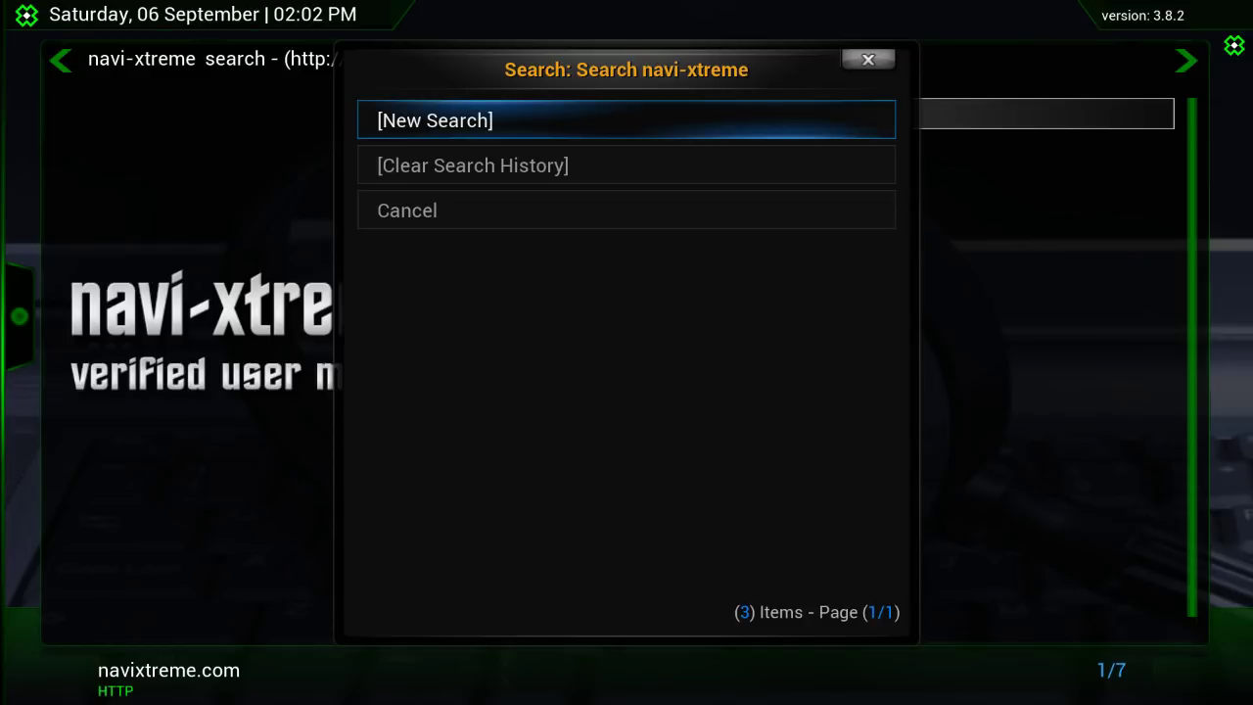
key(Return)
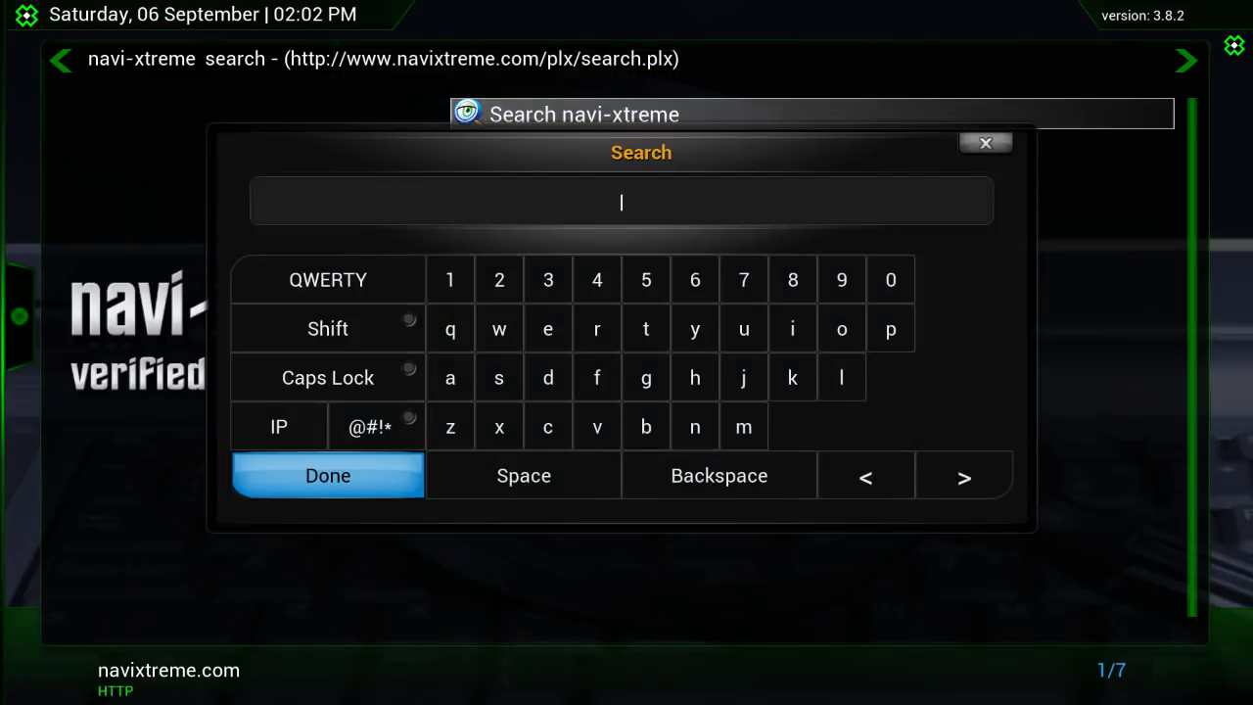
text(en)
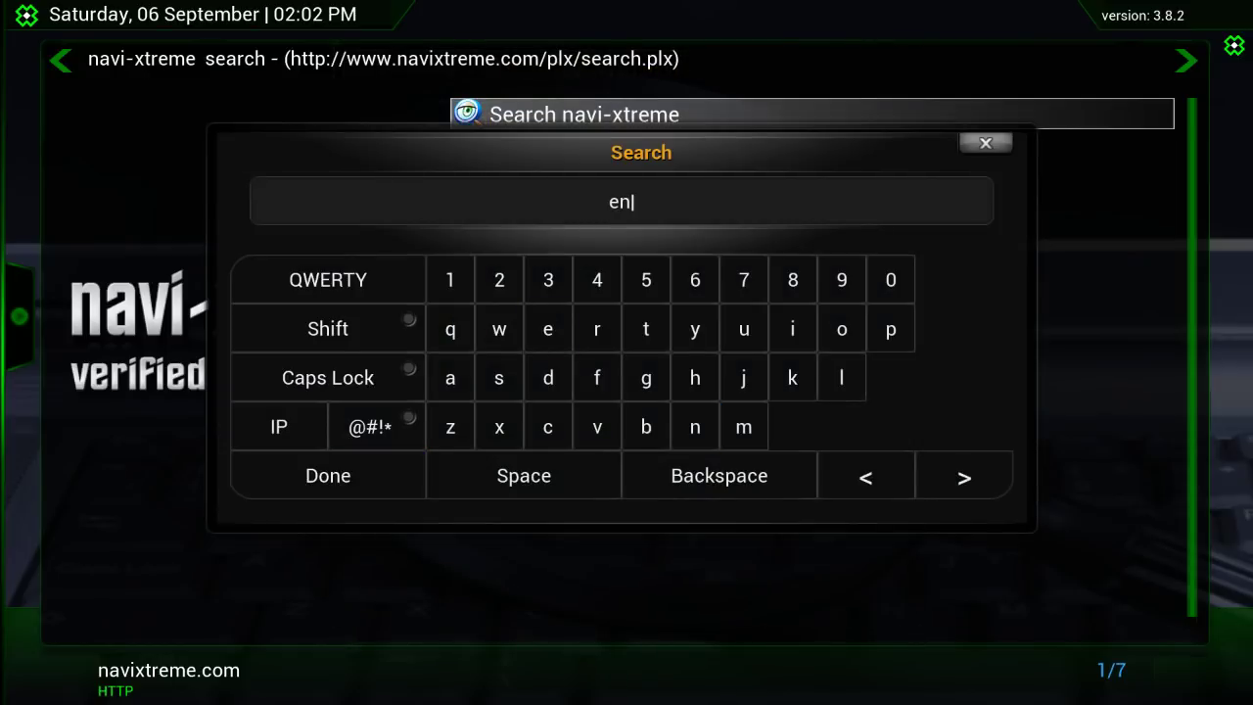
text(glish movies)
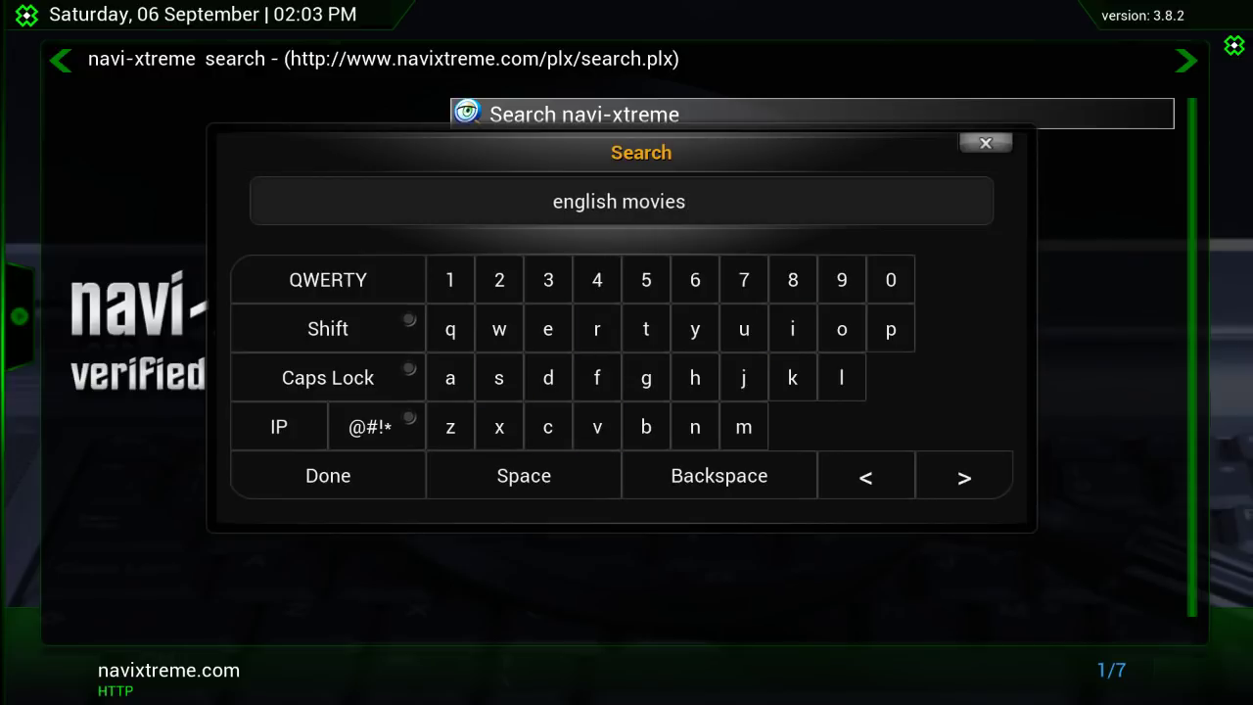
key(Return)
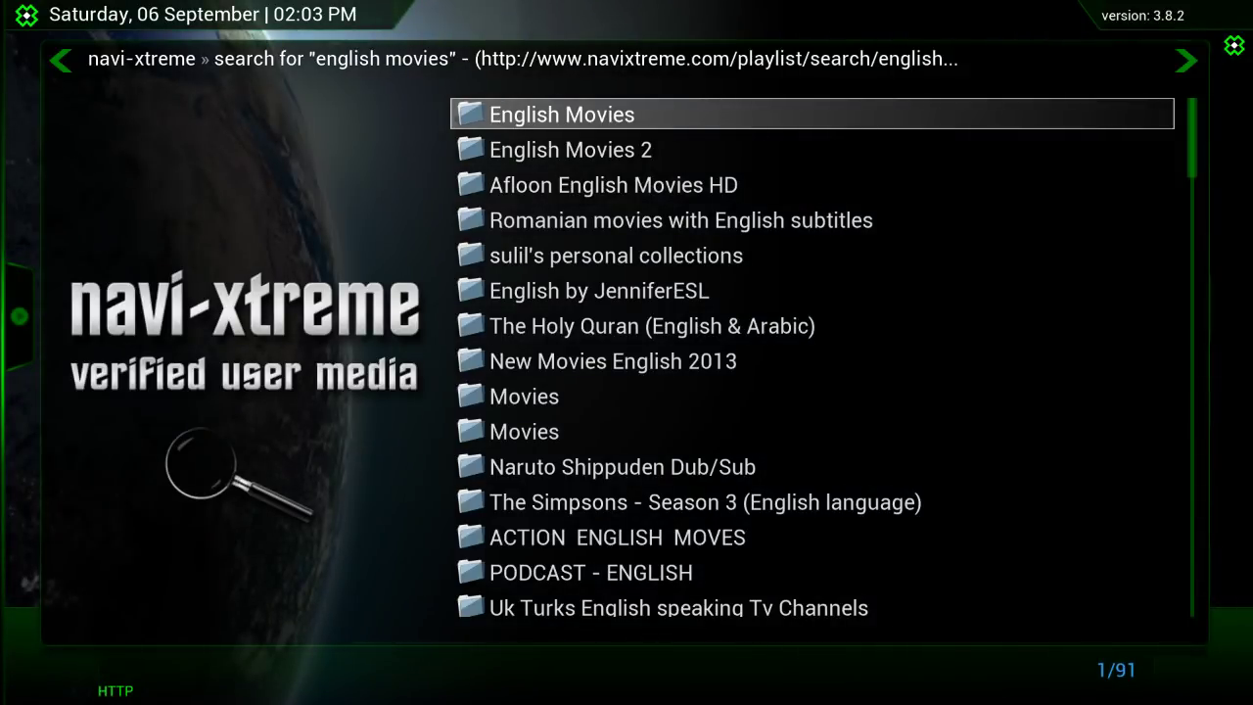
click(524, 396)
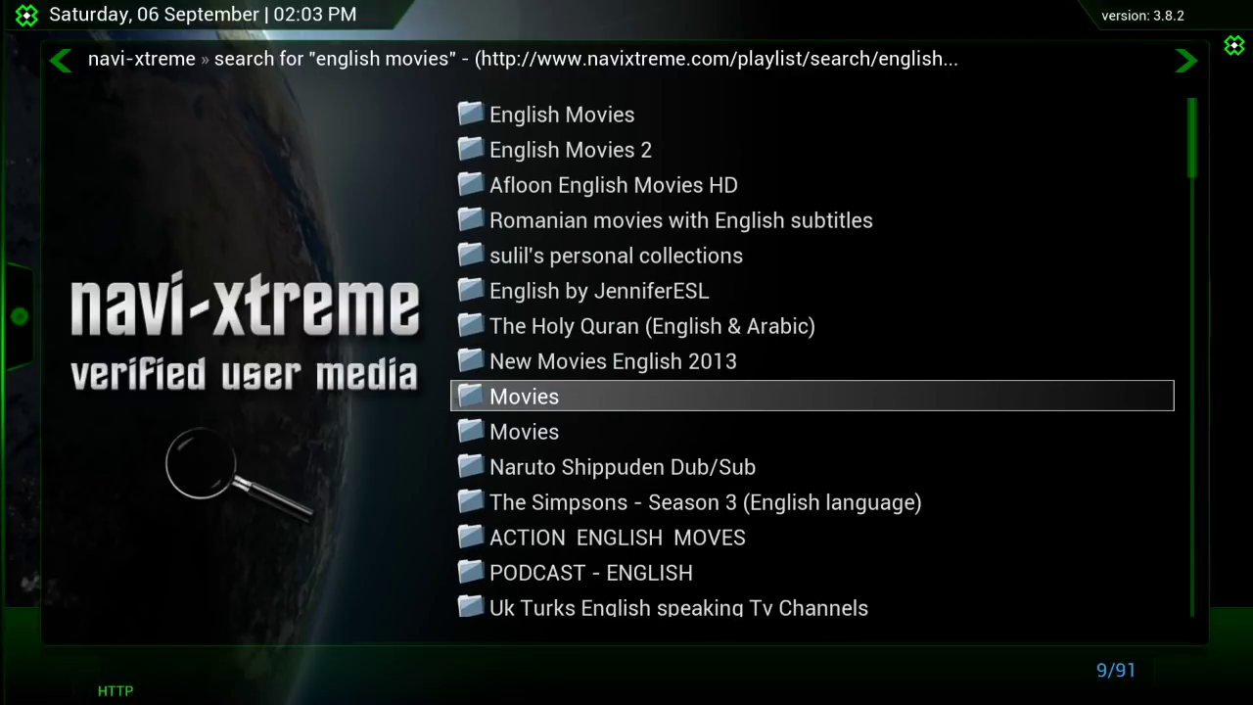
key(Return)
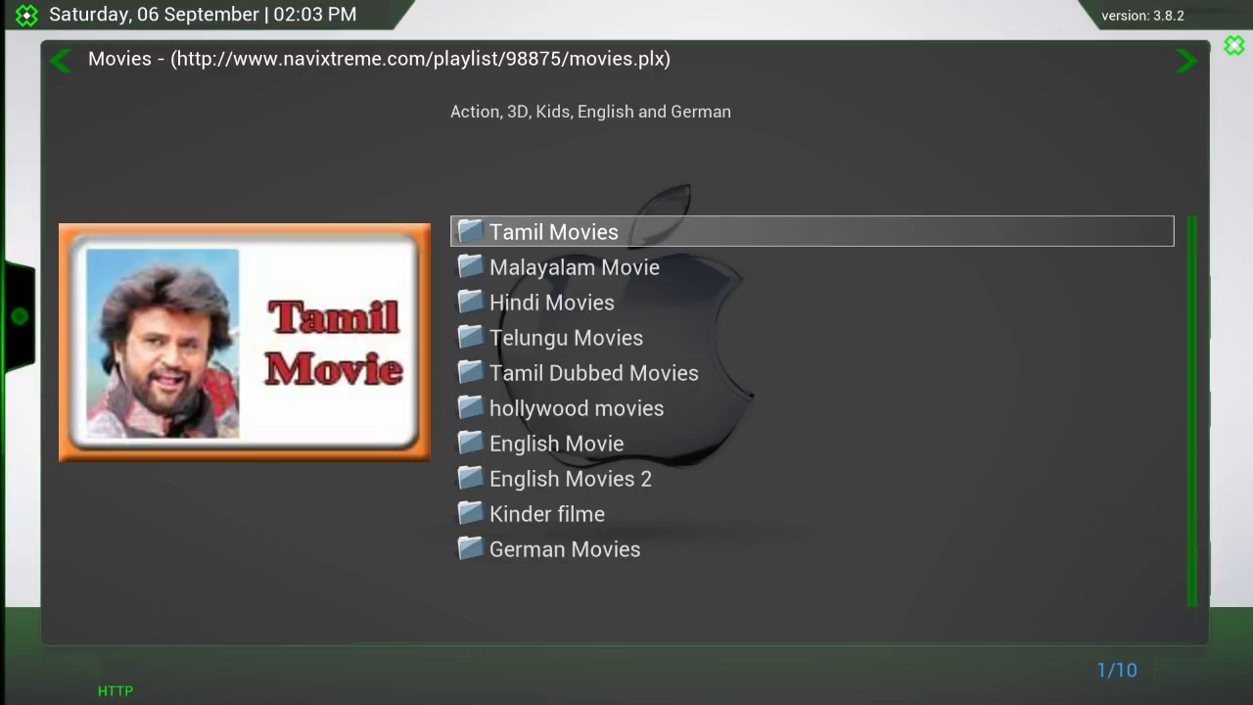
Look through the folders of the Movies playlist, from Malayalam Movie to English Movies 2, and select hollywood movies.
key(Down)
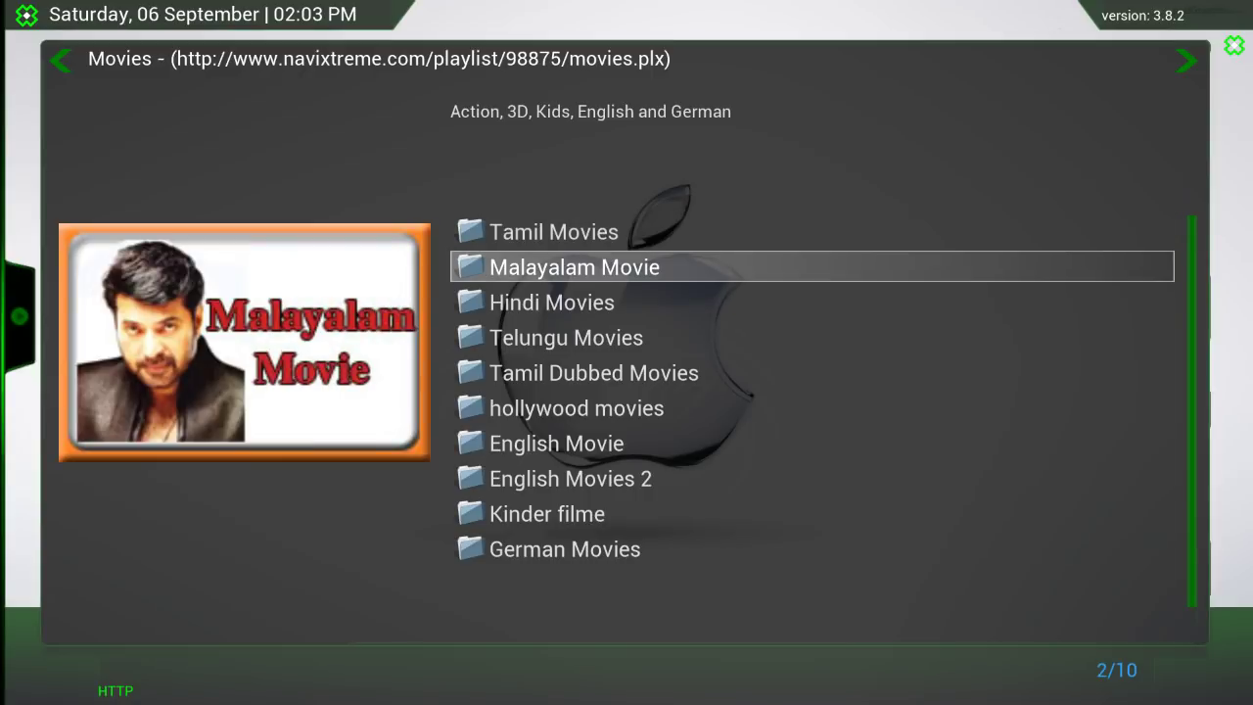
key(Down)
key(Up)
key(Down)
key(Down)
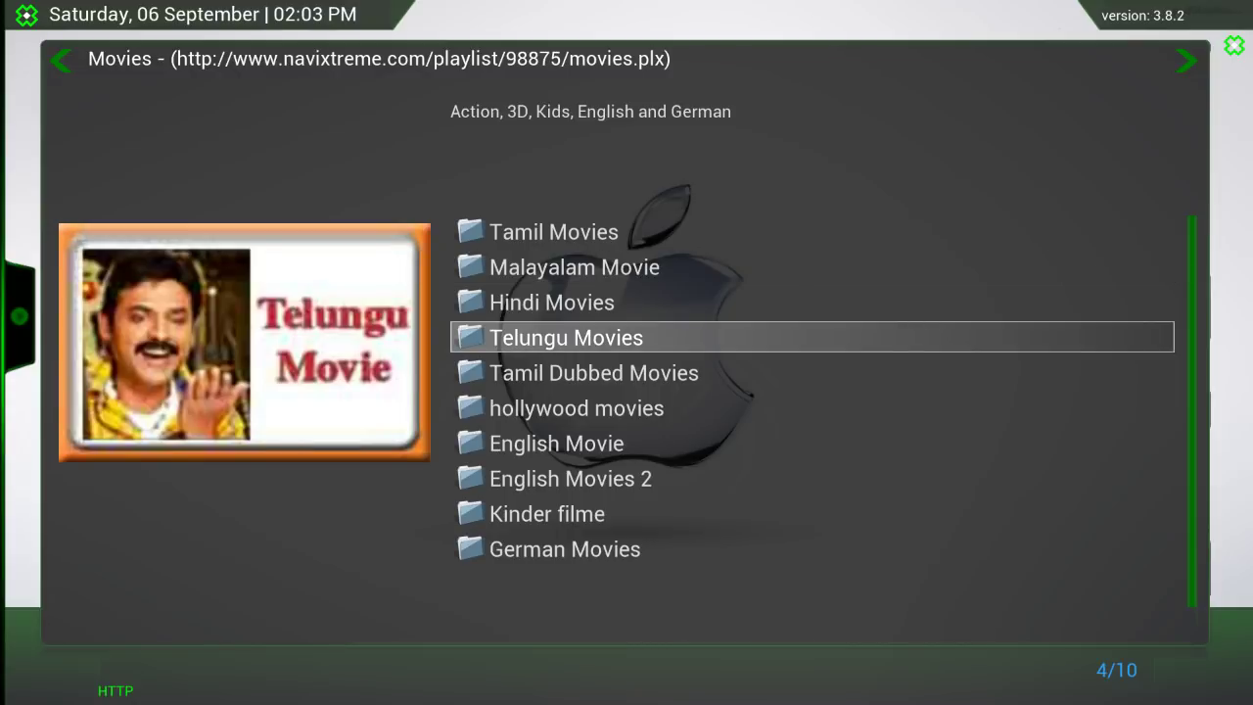
key(Down)
key(Down)
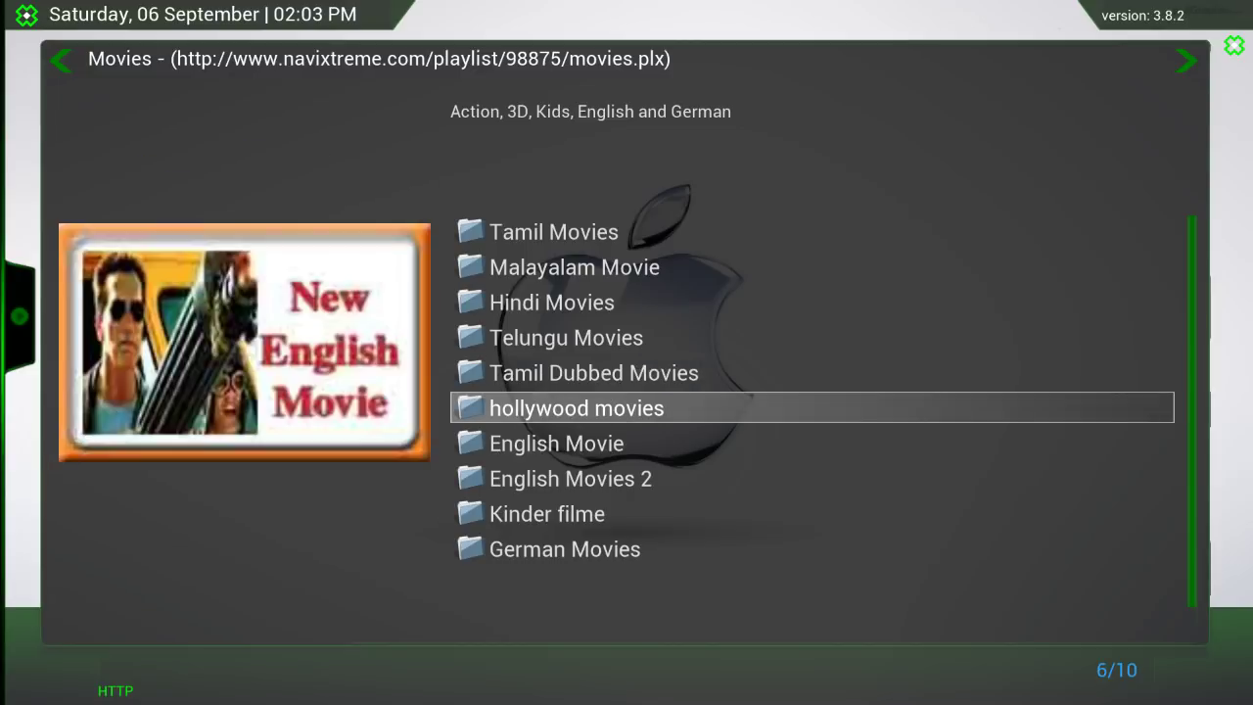
key(Up)
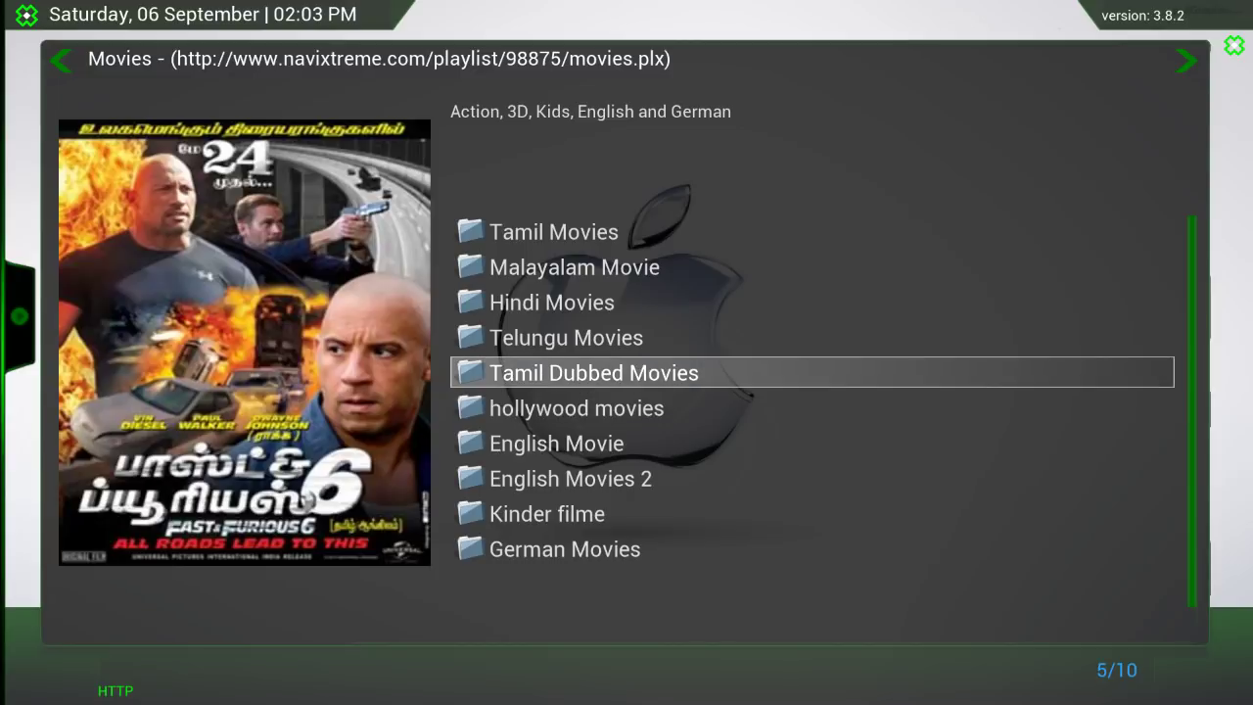
key(Up)
key(Up)
key(Up)
key(Up)
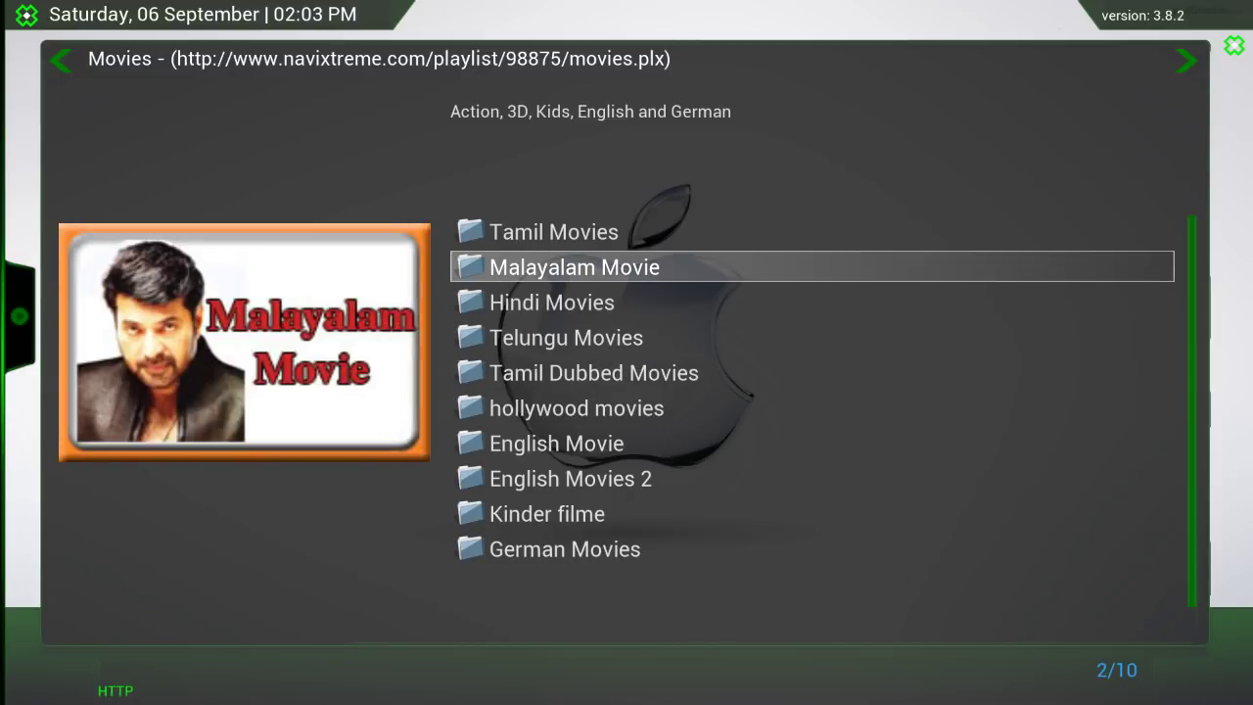
click(594, 373)
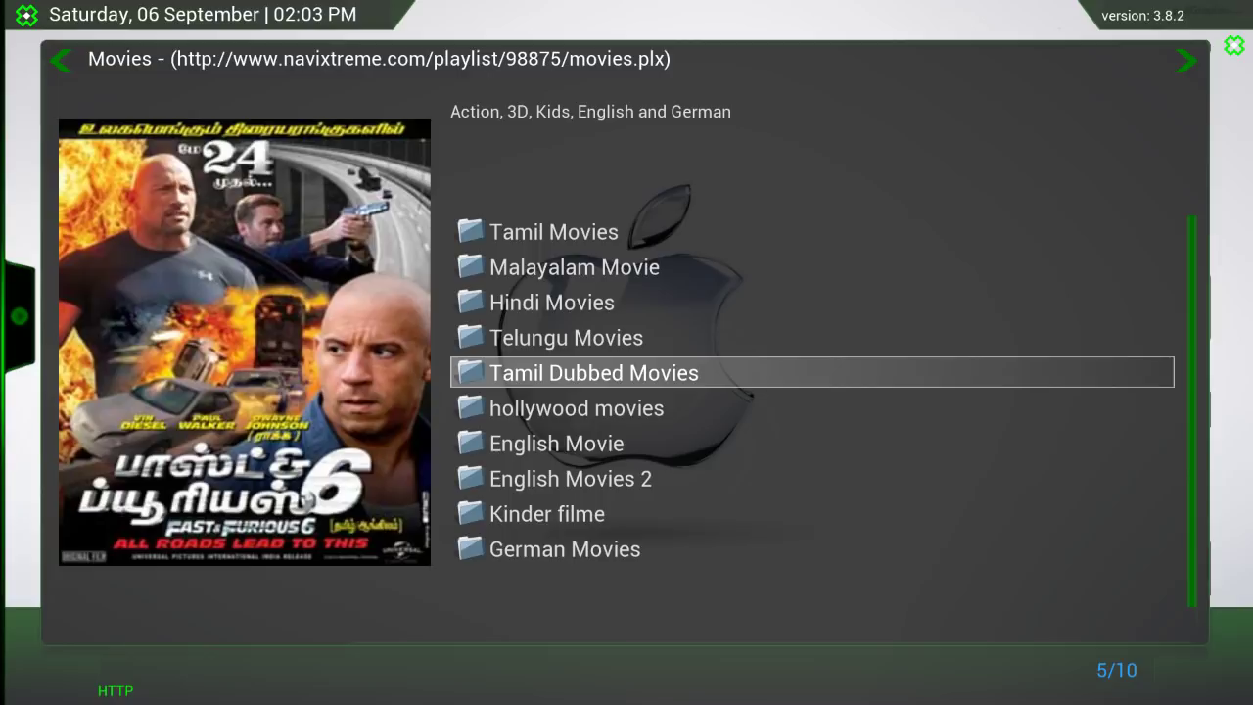
click(576, 408)
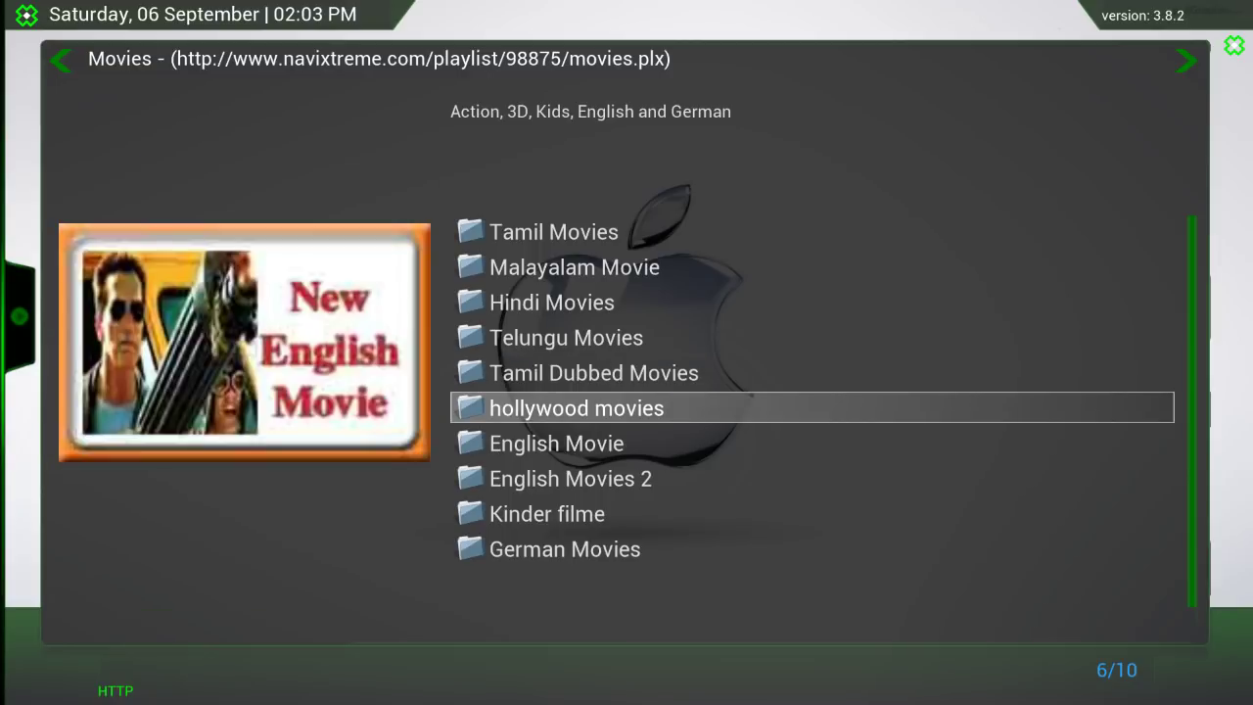
key(Down)
key(Down)
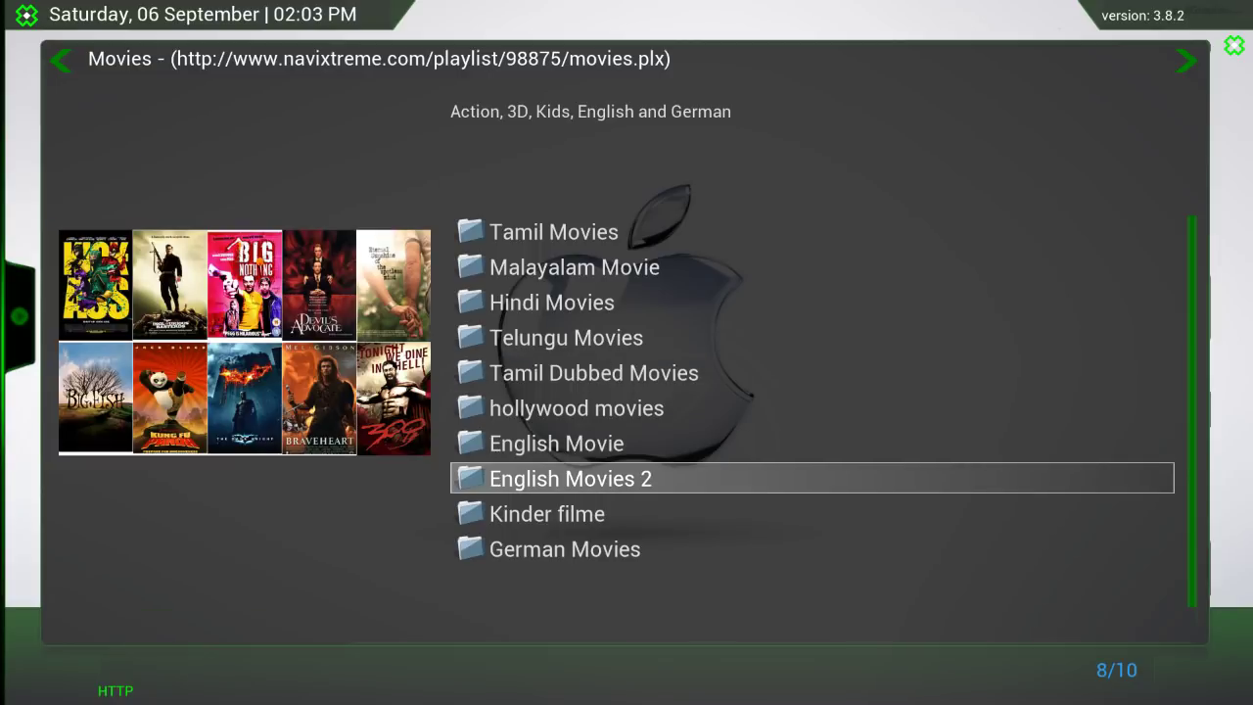
click(576, 408)
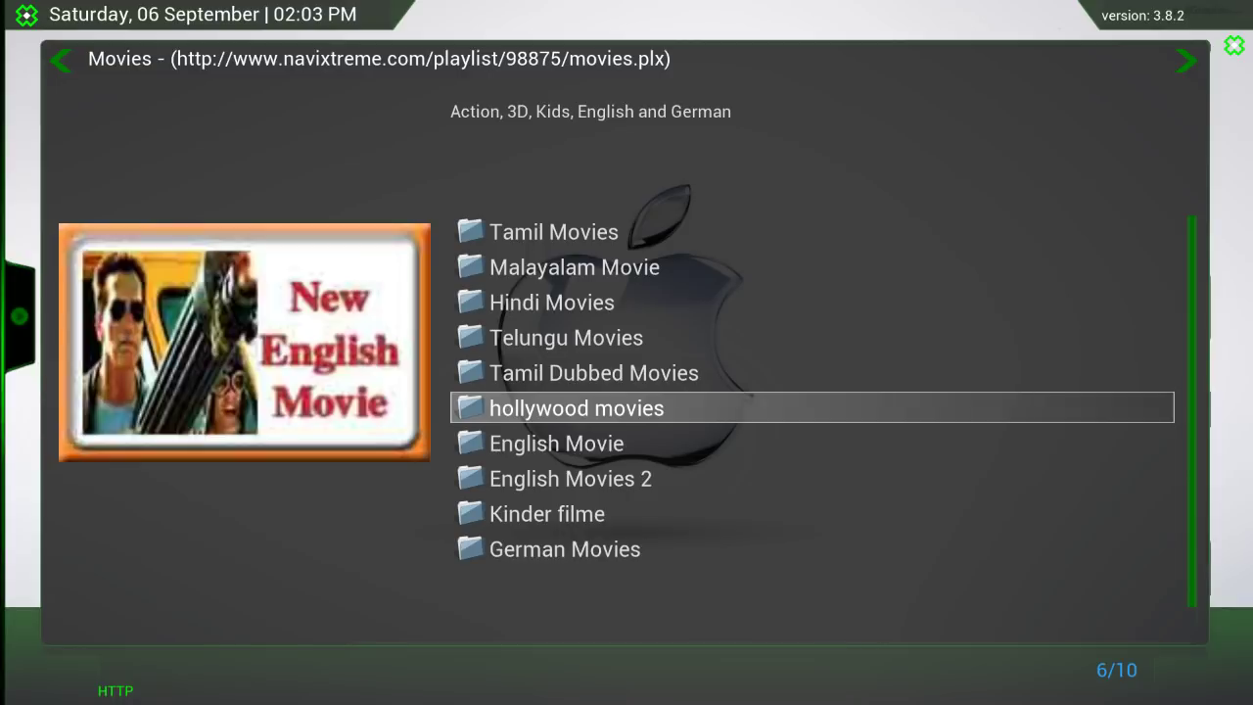
Examine the options offered for the hollywood movies folder, including the ones for adding to favorites.
key(c)
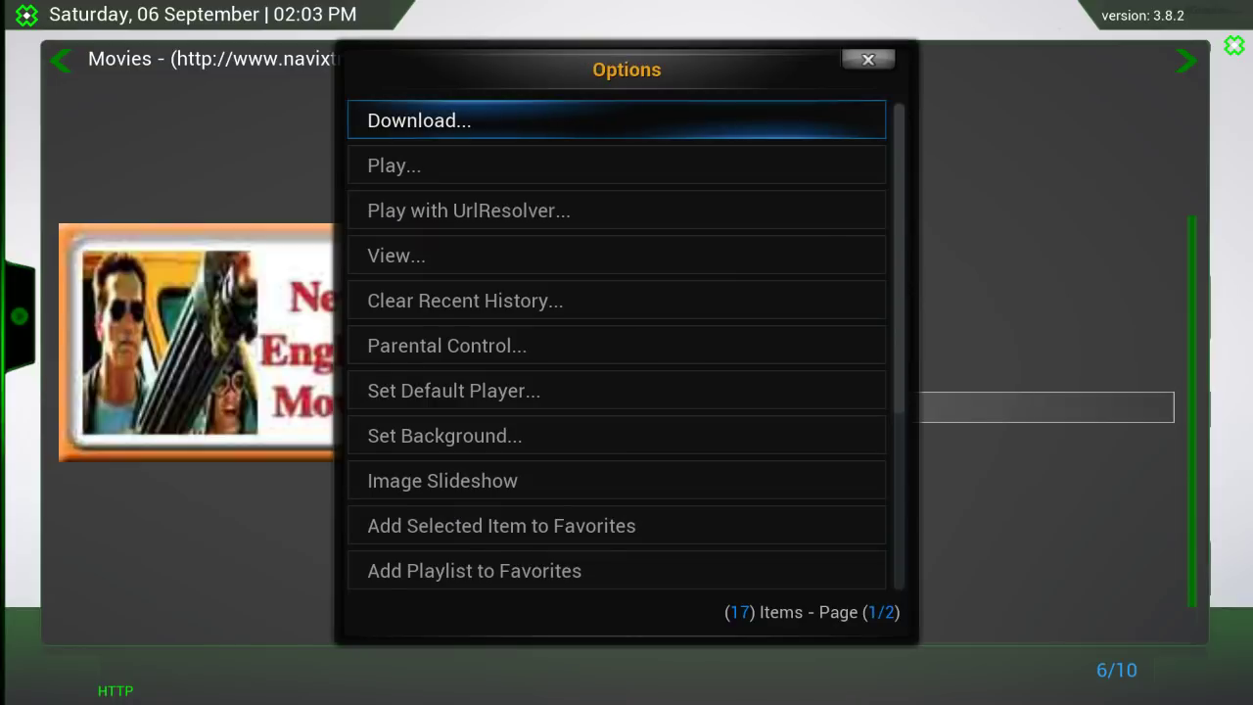
key(Down)
key(Down)
key(Down)
key(Down)
key(Down)
key(Down)
key(Down)
key(Down)
key(Down)
key(Down)
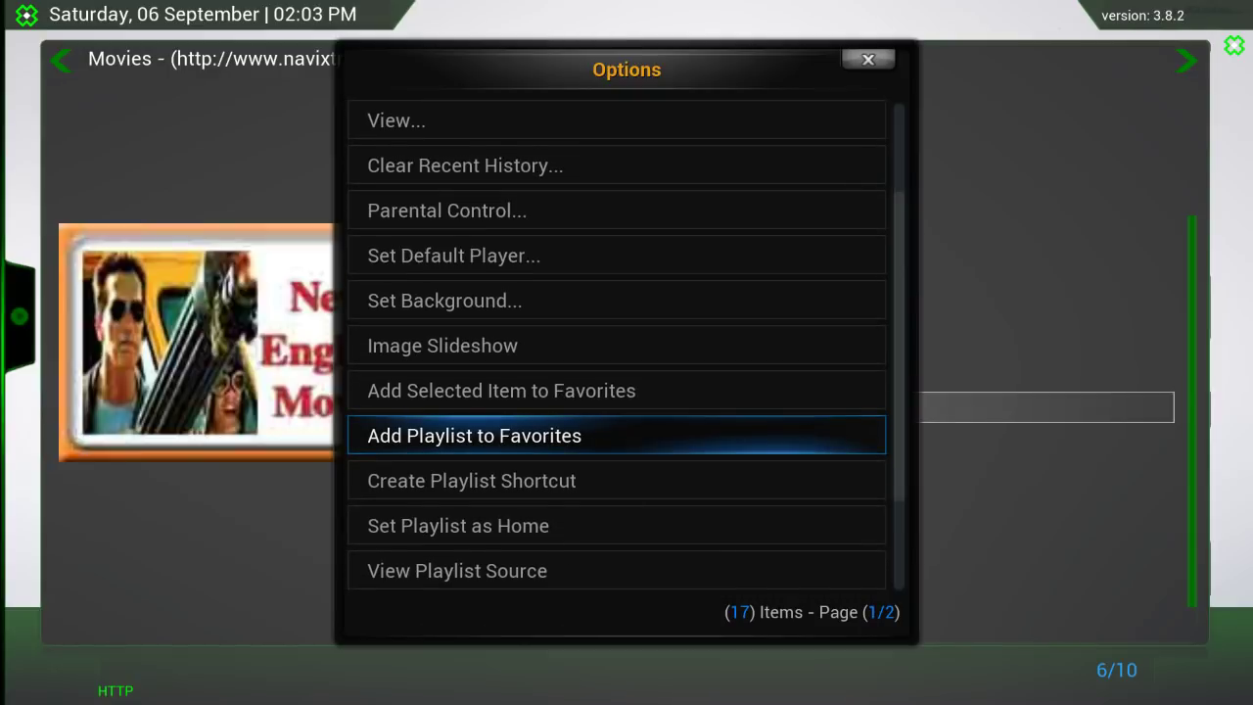
key(Return)
Open the hollywood movies folder from the Movies playlist.
key(Down)
key(Down)
key(Down)
key(Down)
key(Down)
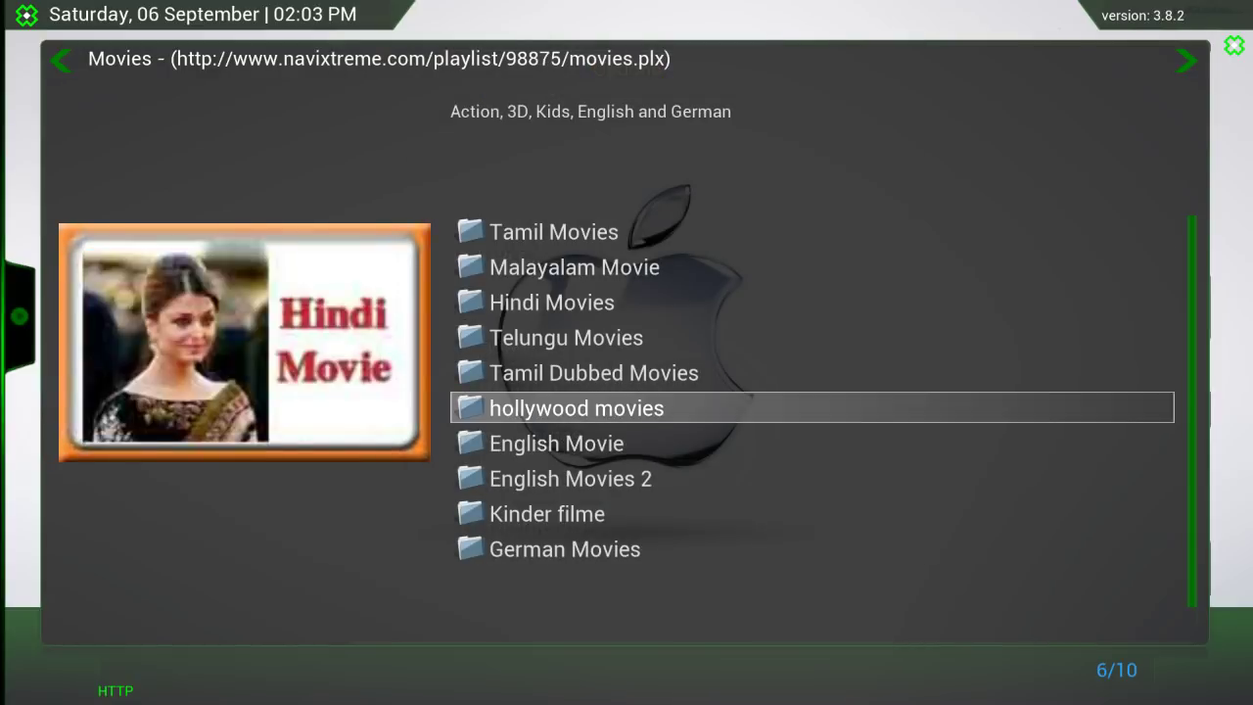
key(Down)
key(Down)
key(Down)
key(Down)
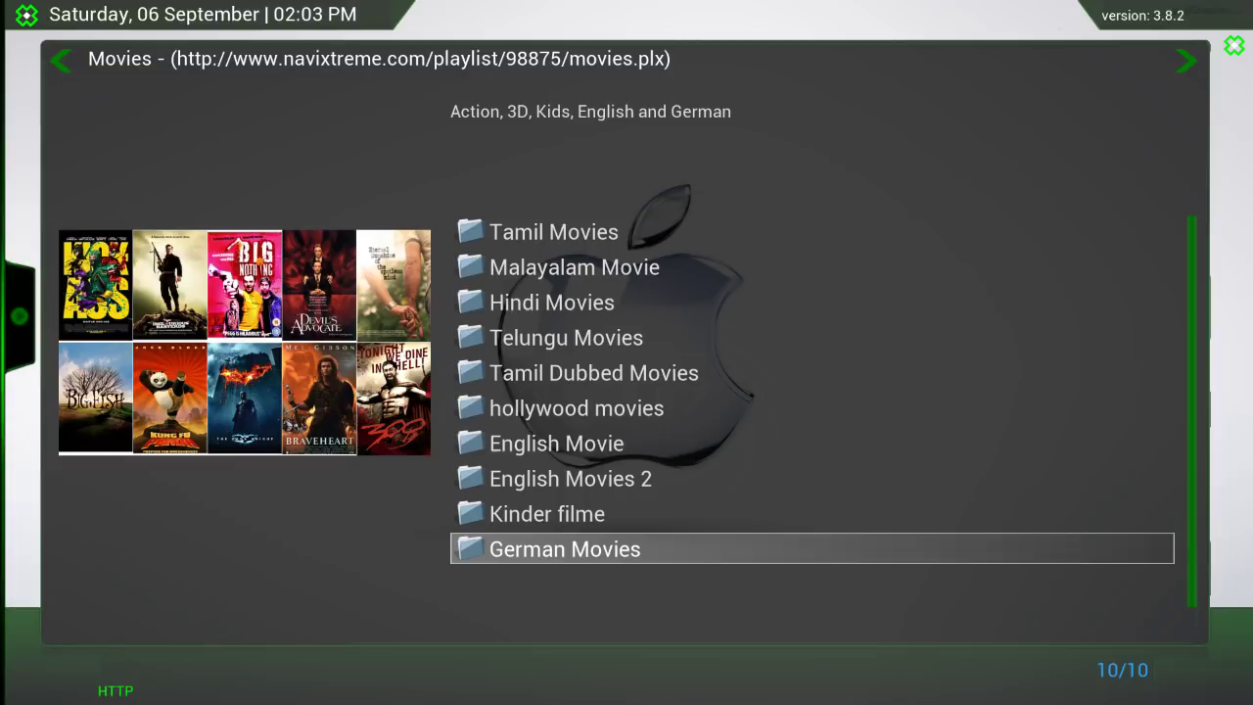
key(Up)
key(Up)
key(Up)
key(Up)
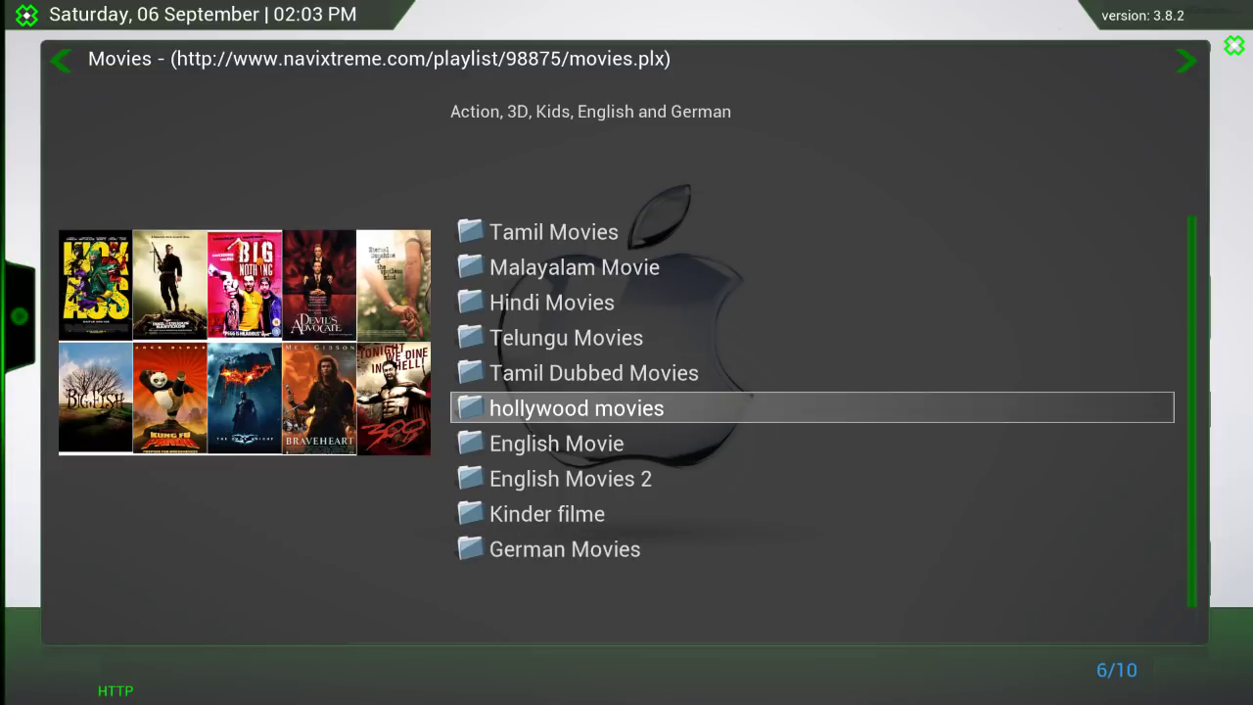
key(Return)
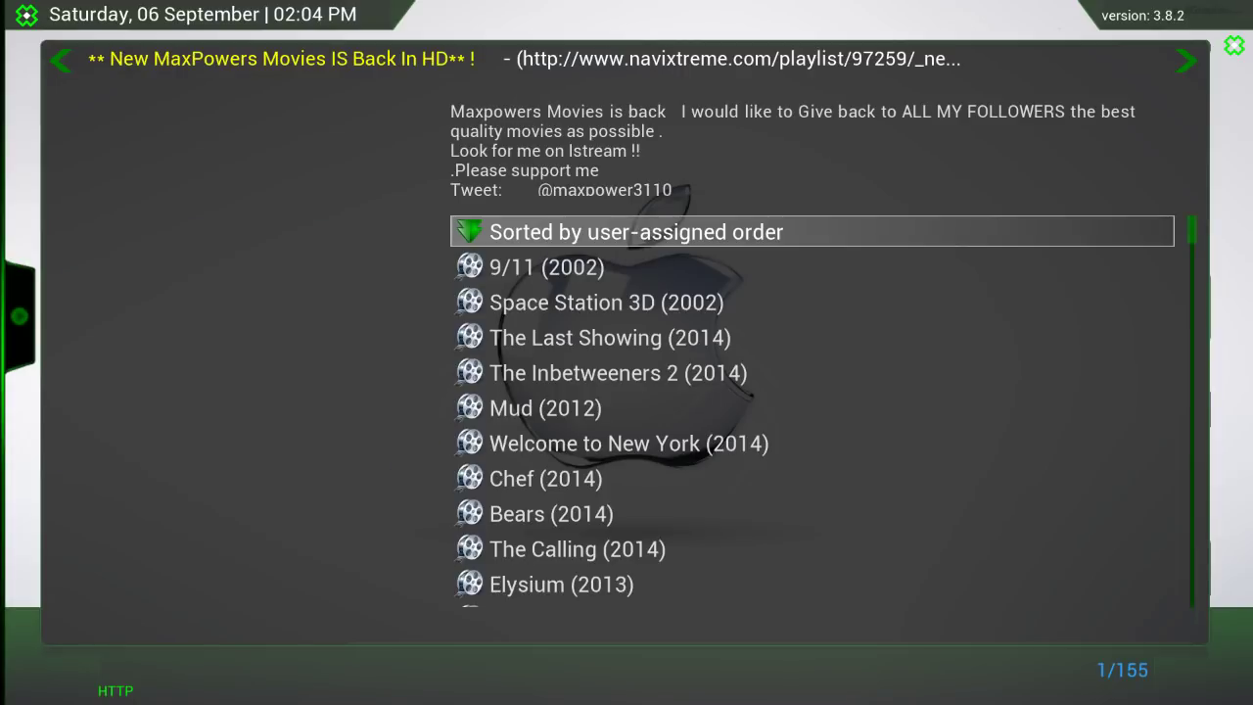
Look through the options of the New MaxPowers Movies playlist and choose to add the playlist to favorites.
key(c)
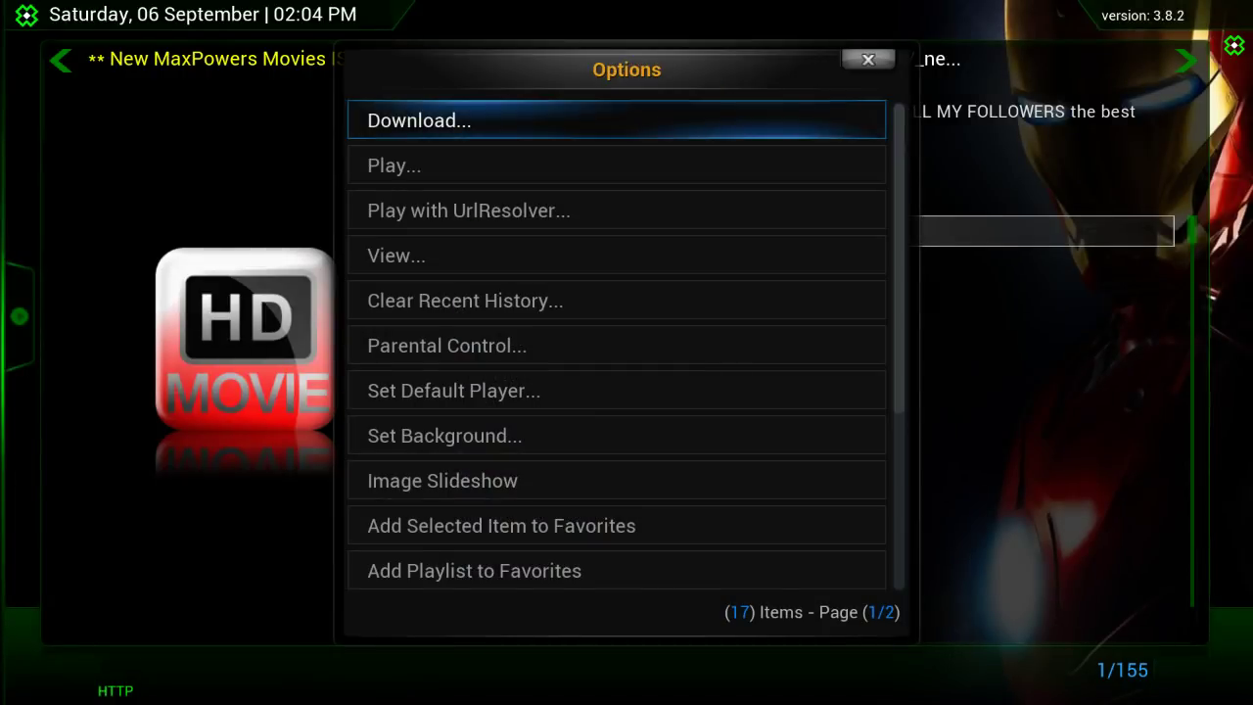
key(Page_Down)
key(Down)
key(Down)
key(Down)
key(Down)
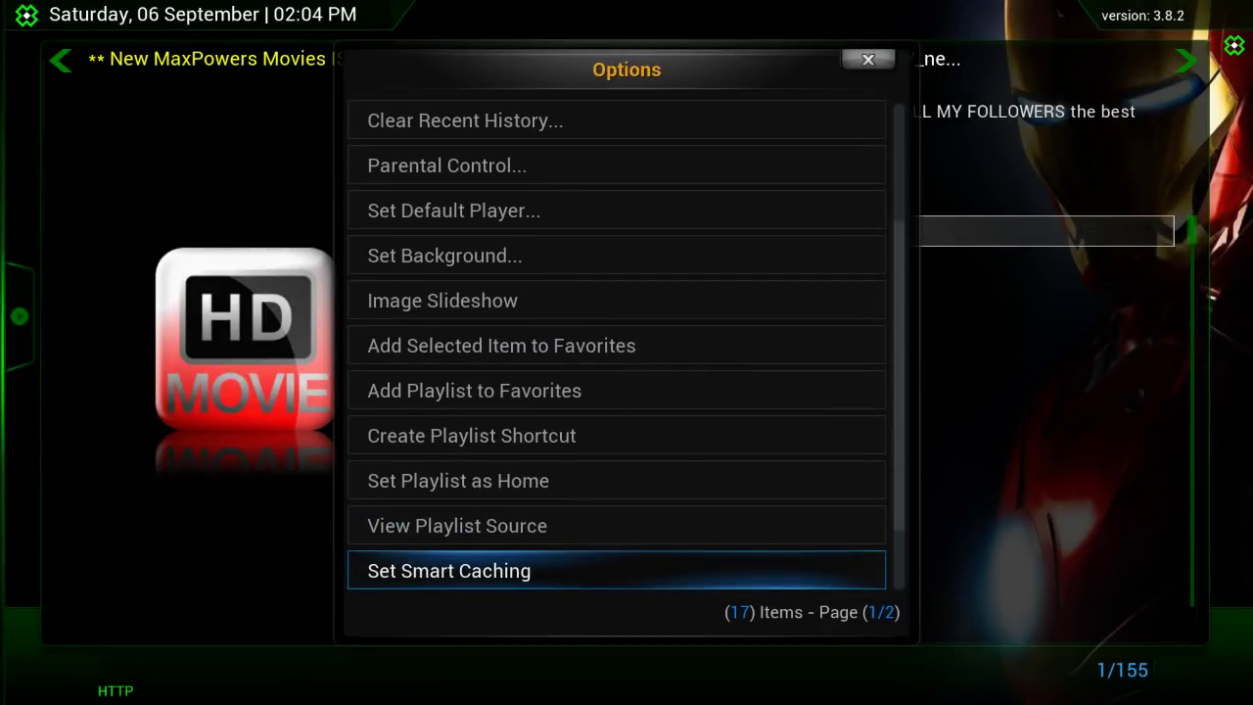
key(Up)
key(Up)
key(Up)
key(Up)
key(Up)
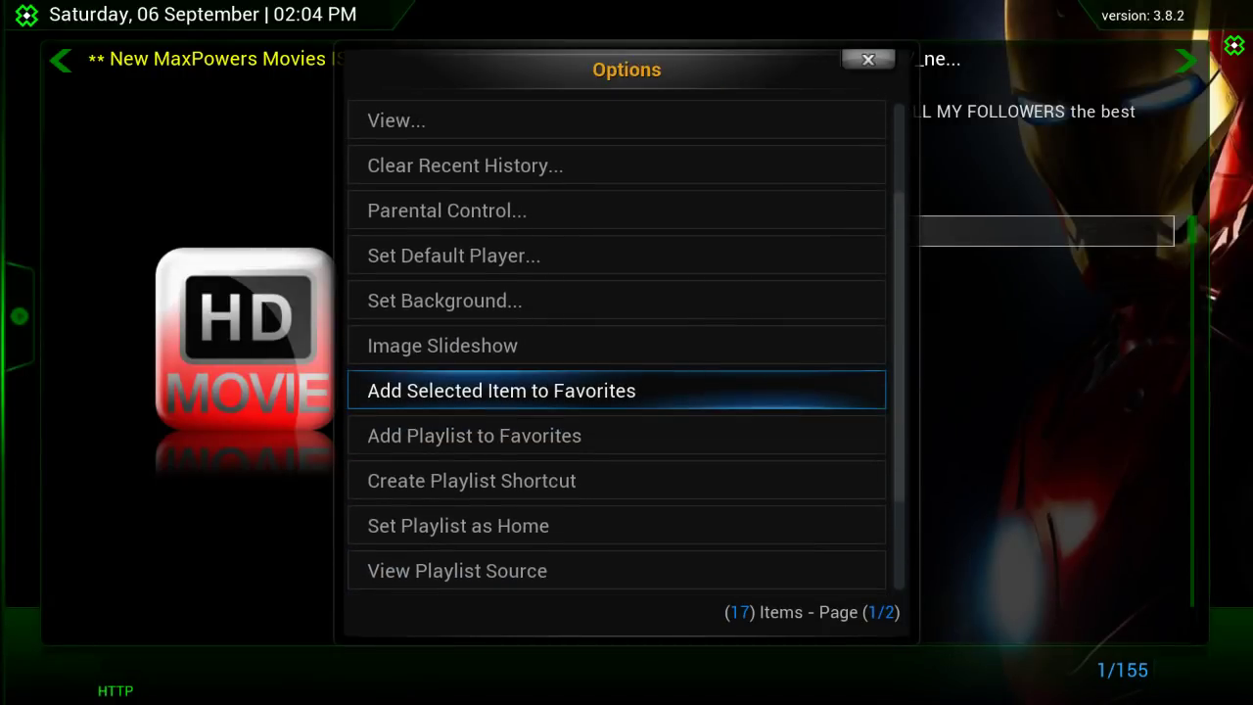
key(Escape)
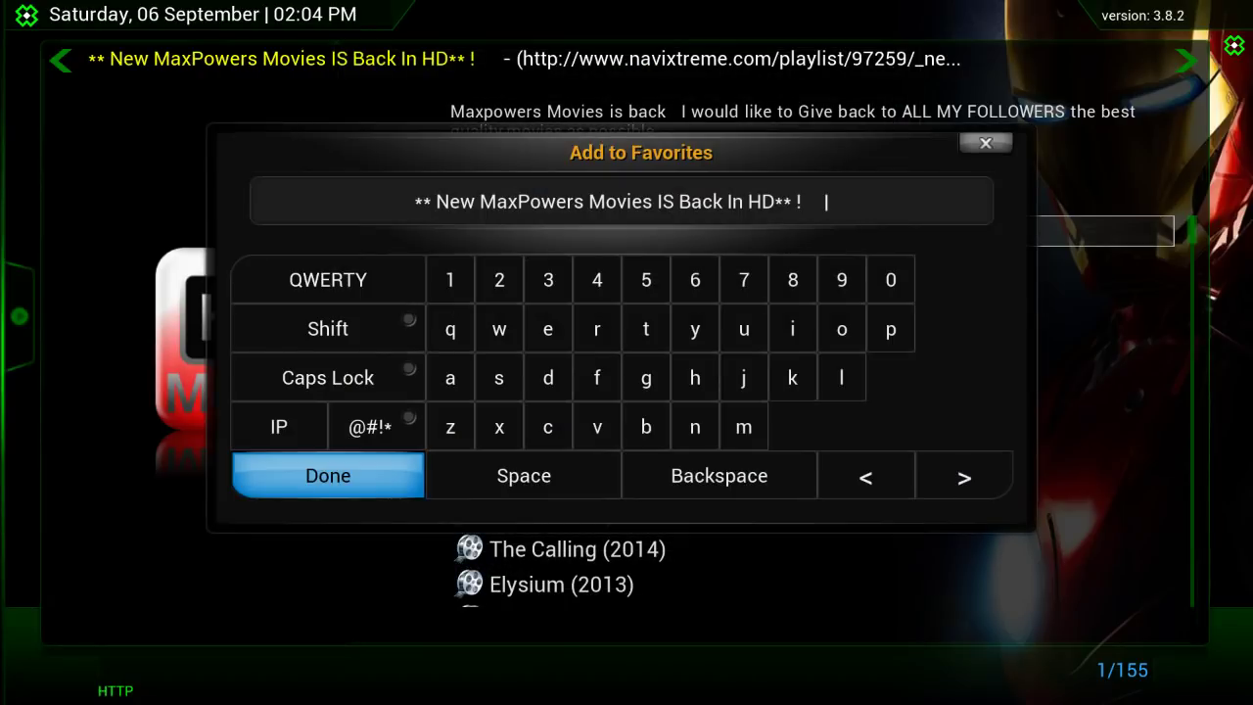
Delete the end of the suggested favorite name so that it reads "** New MaxPowers Movies".
key(Right)
key(Right)
key(Return)
key(Return)
key(Return)
key(Return)
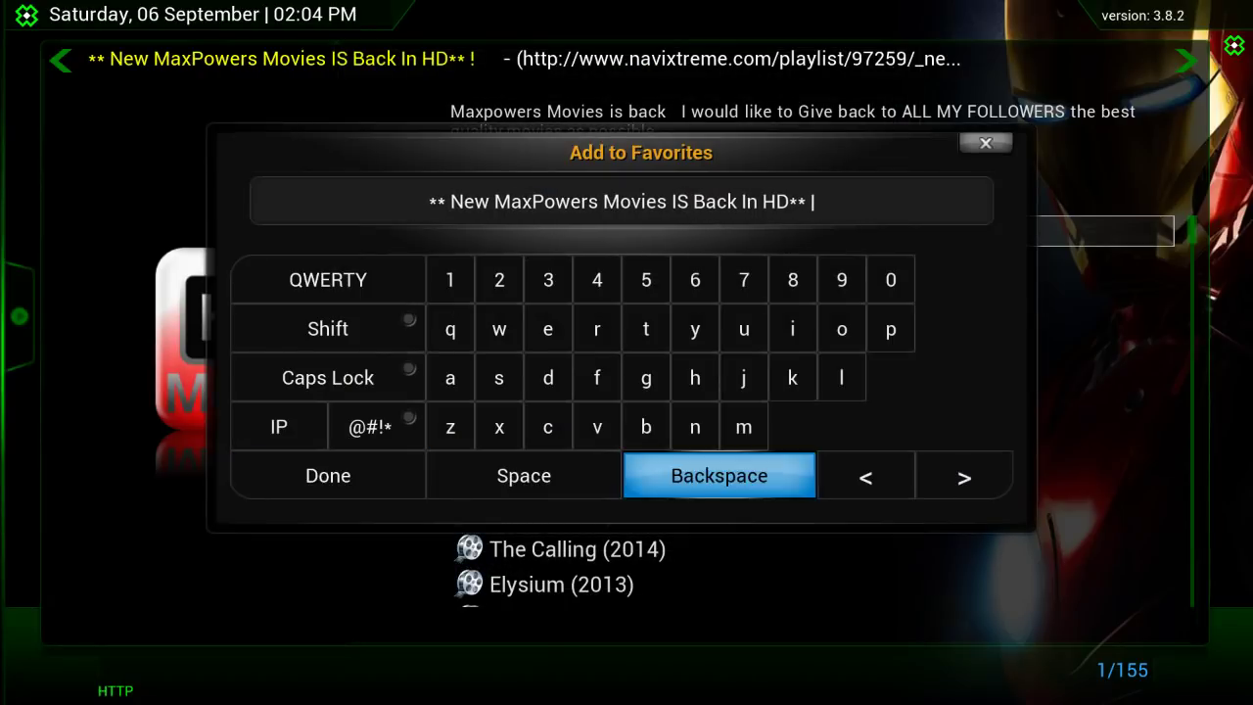
key(Return)
key(Return)
key(Return)
key(Return)
key(Return)
key(Return)
key(Return)
key(Return)
key(Return)
key(Return)
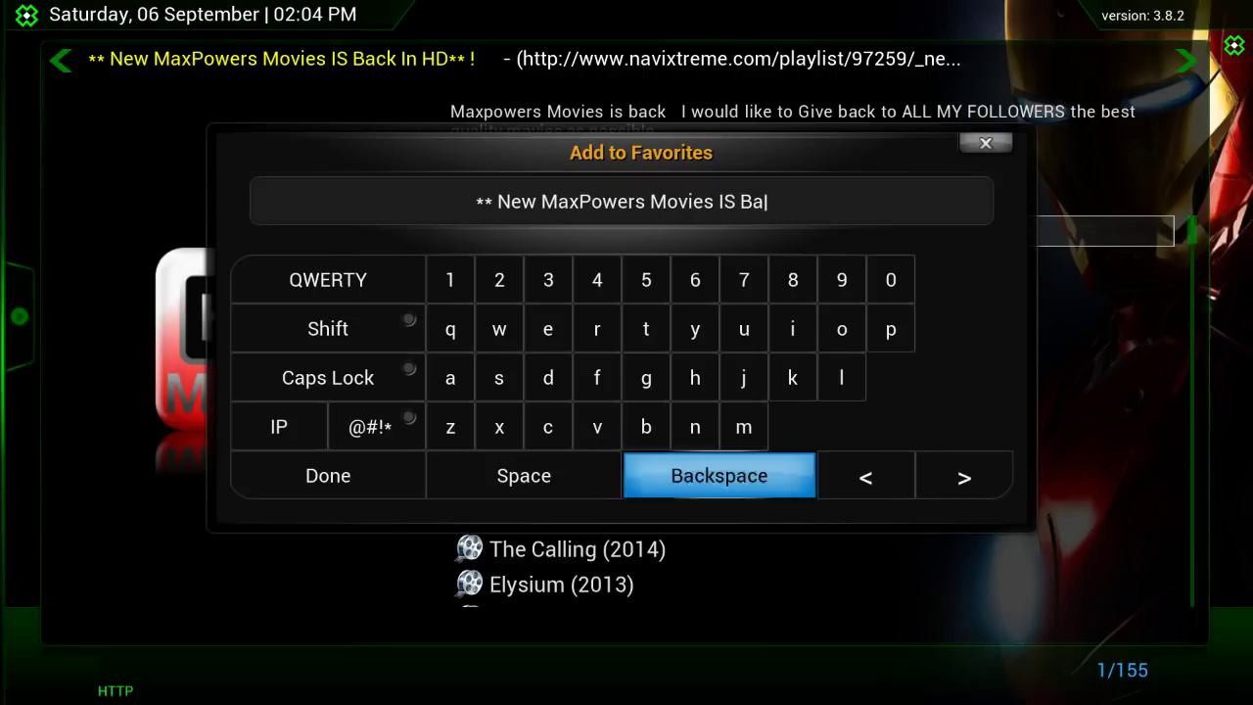
key(Return)
key(Return)
key(Return)
key(Return)
key(Return)
key(Return)
Remove "MaxPowers" from the middle of the favorite's name and save it as "** New Movies".
key(Right)
key(Return)
key(Return)
key(Return)
key(Return)
key(Return)
key(Return)
key(Return)
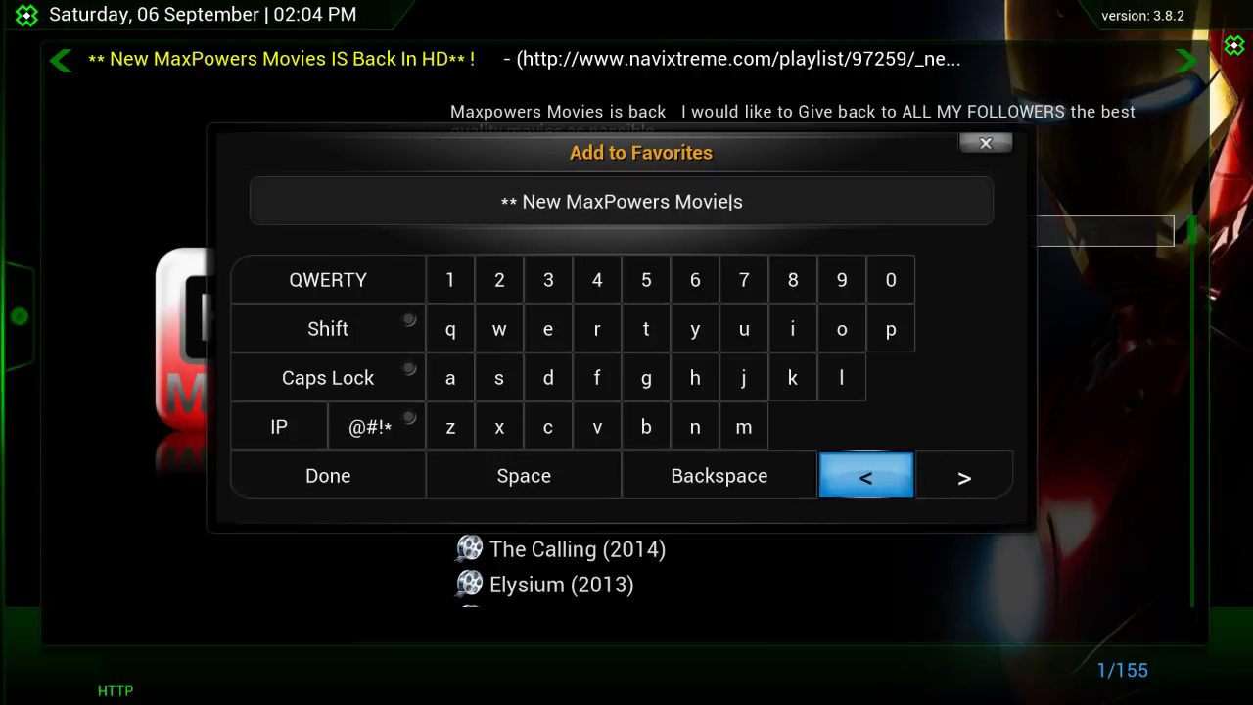
key(Left)
key(Return)
key(BackSpace)
key(BackSpace)
key(BackSpace)
key(BackSpace)
key(BackSpace)
key(BackSpace)
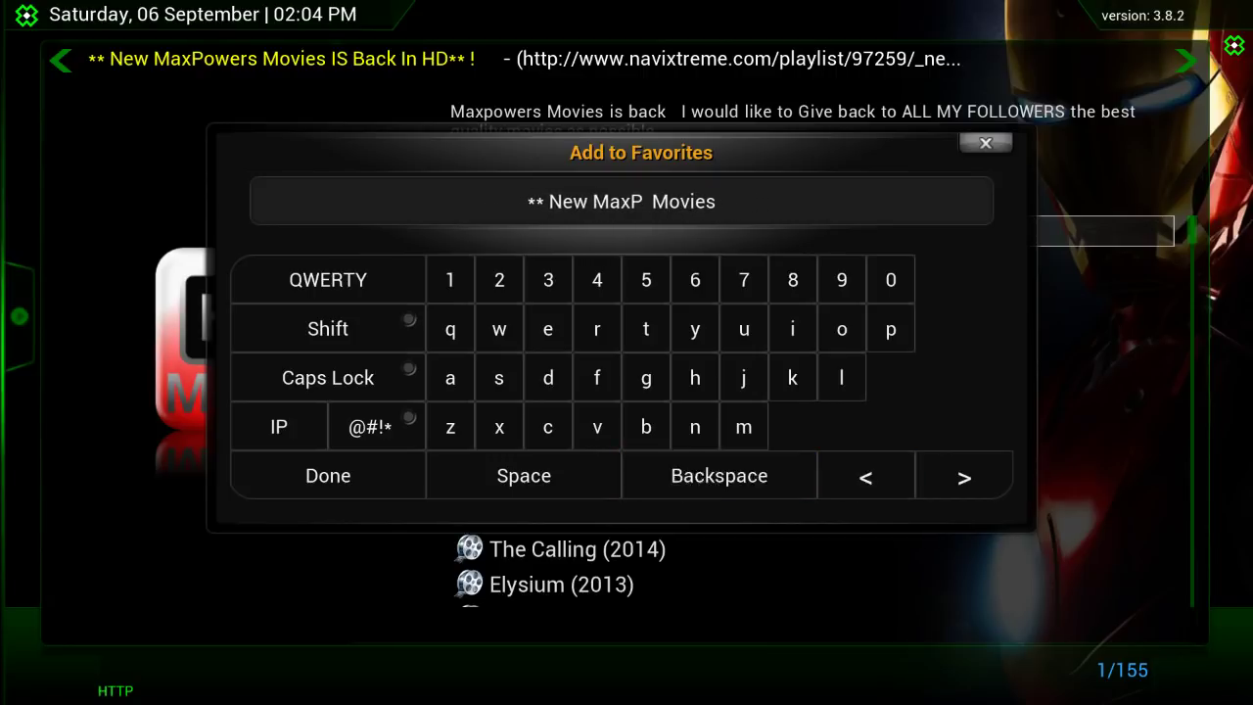
key(BackSpace)
key(BackSpace)
key(BackSpace)
key(BackSpace)
key(BackSpace)
key(BackSpace)
key(BackSpace)
key(BackSpace)
key(BackSpace)
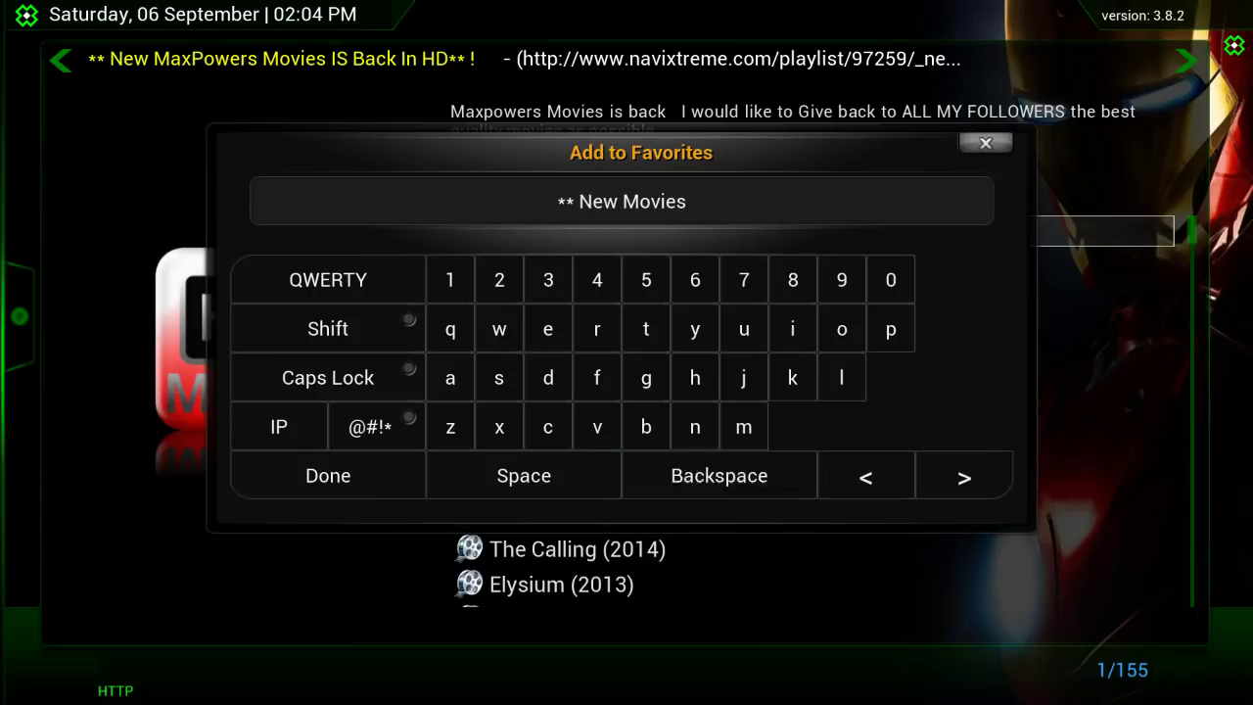
key(Return)
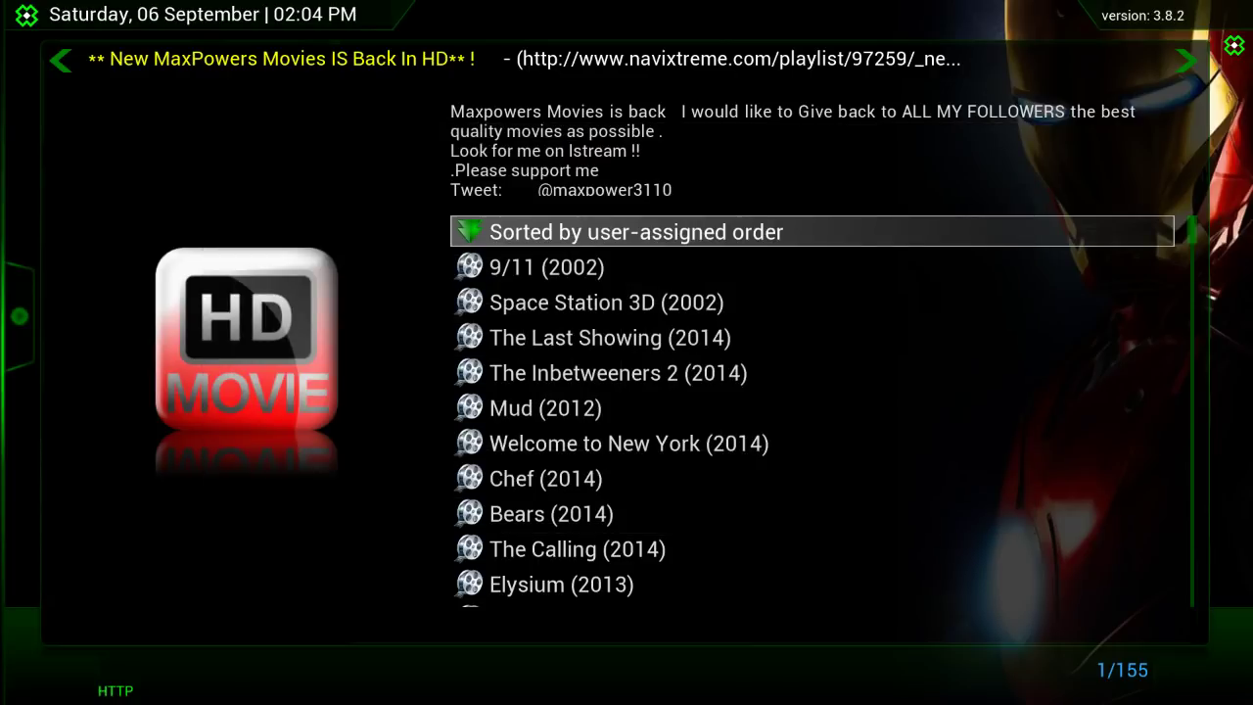
Return to the list of playlists and open the Latest Releases playlist, the entry below.
key(BackSpace)
key(Down)
key(Return)
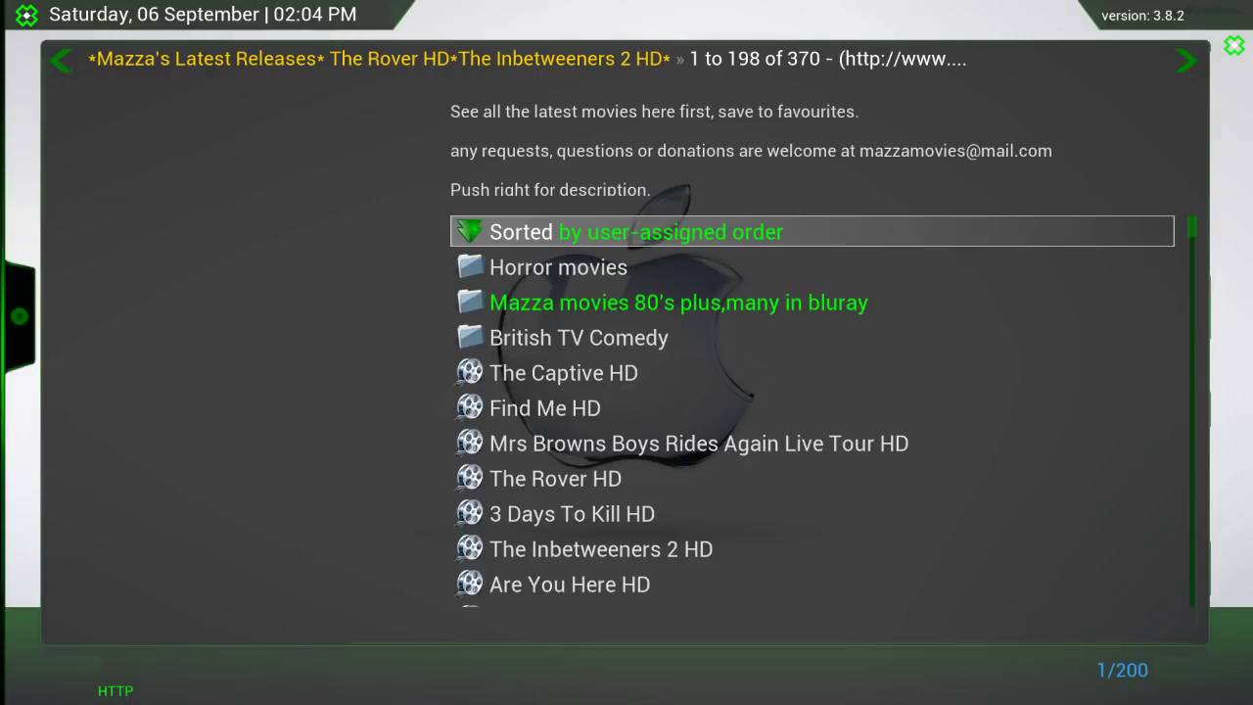
Choose to add the Latest Releases playlist to favorites and delete the whole suggested name.
key(c)
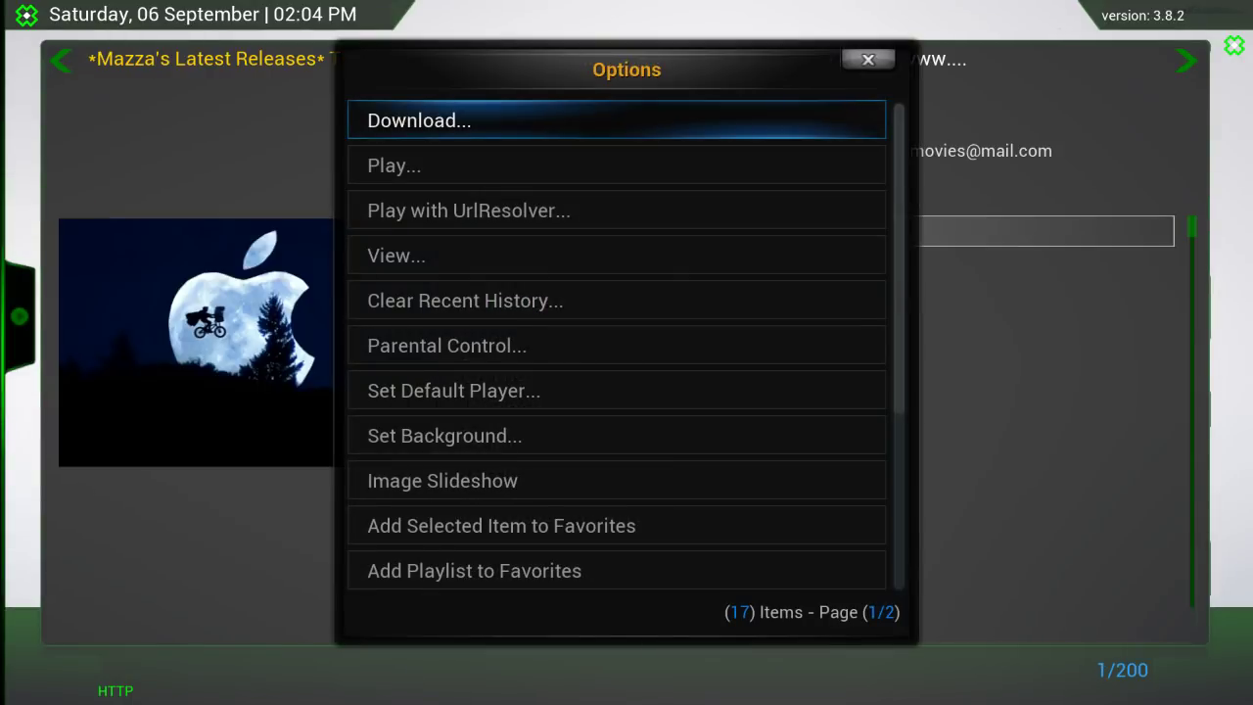
click(474, 570)
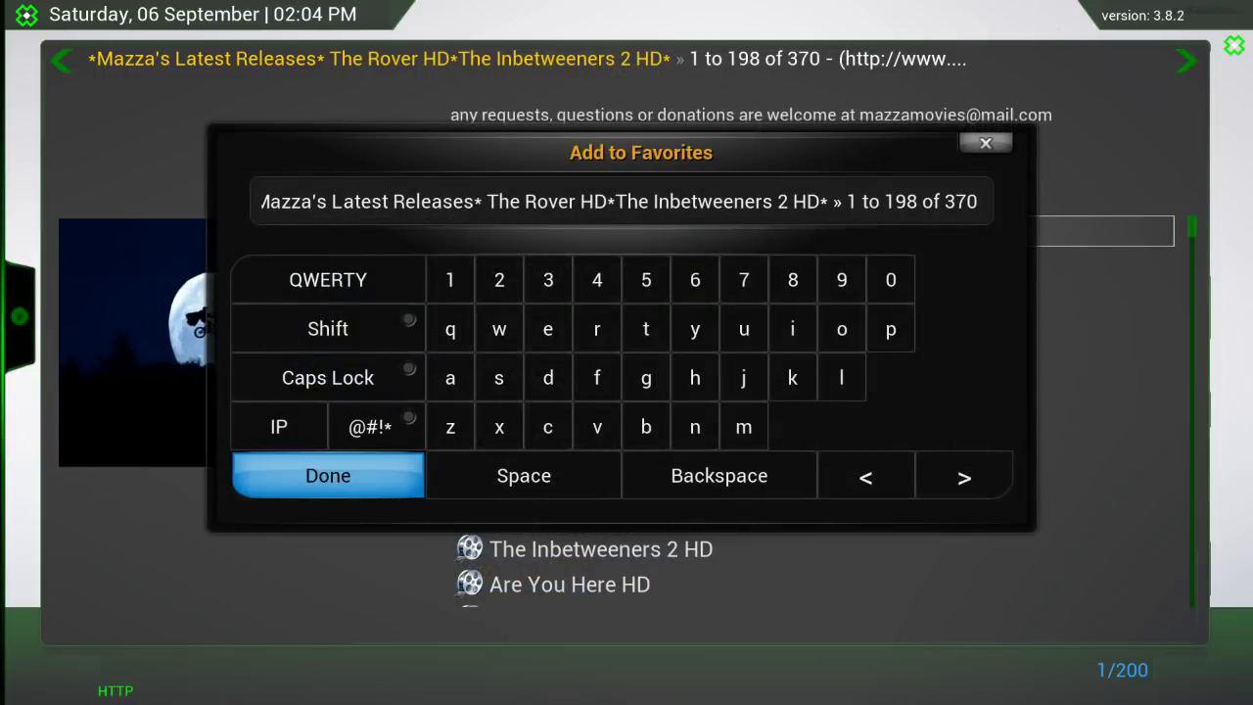
key(Right)
key(Right)
key(Return)
key(Return)
key(Return)
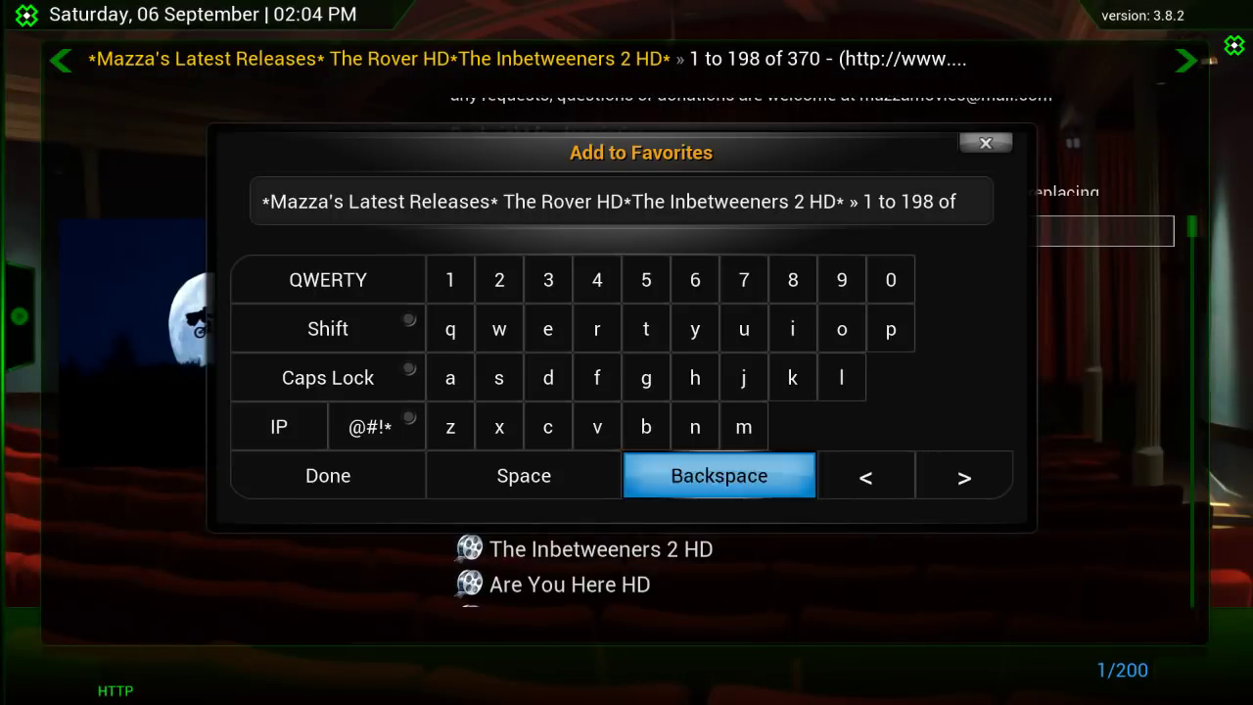
key(Return)
key(Return)
key(Return)
key(Return)
key(Return)
key(Return)
key(Return)
key(Return)
key(Return)
key(Return)
key(Return)
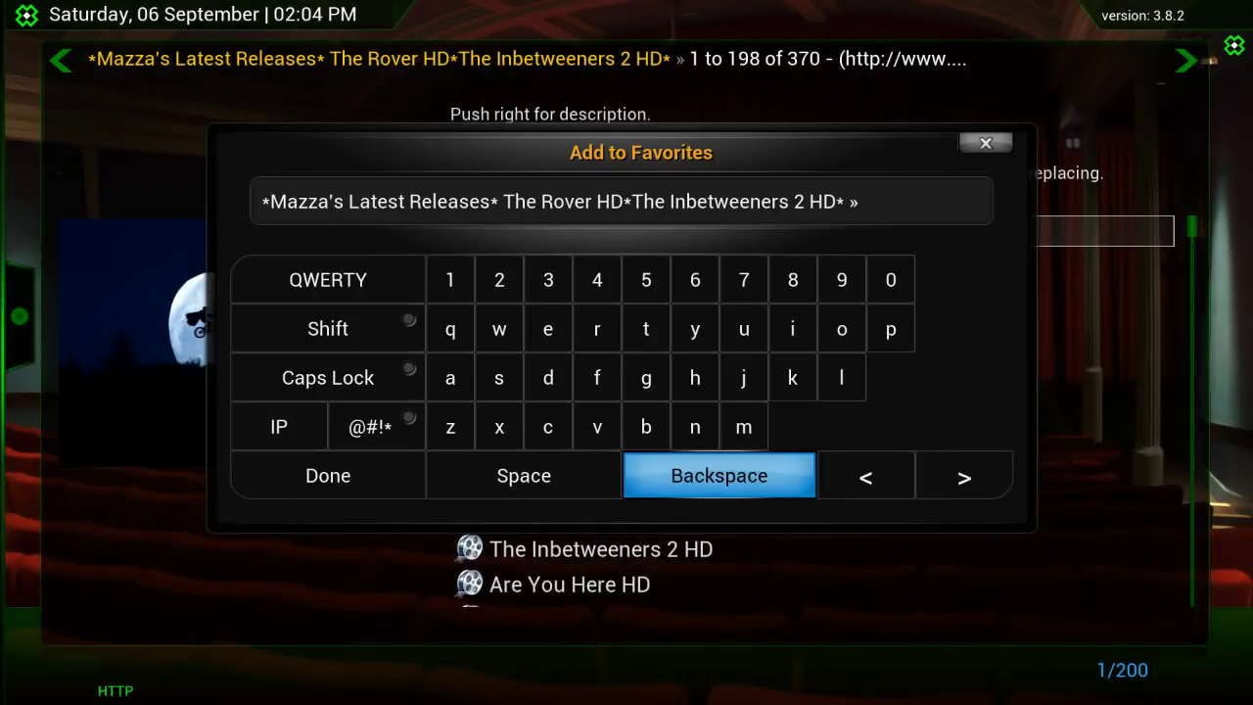
key(Return)
key(Return)
key(Return)
key(Return)
key(Return)
key(Return)
key(Return)
key(Return)
key(Return)
key(Return)
key(Return)
key(Return)
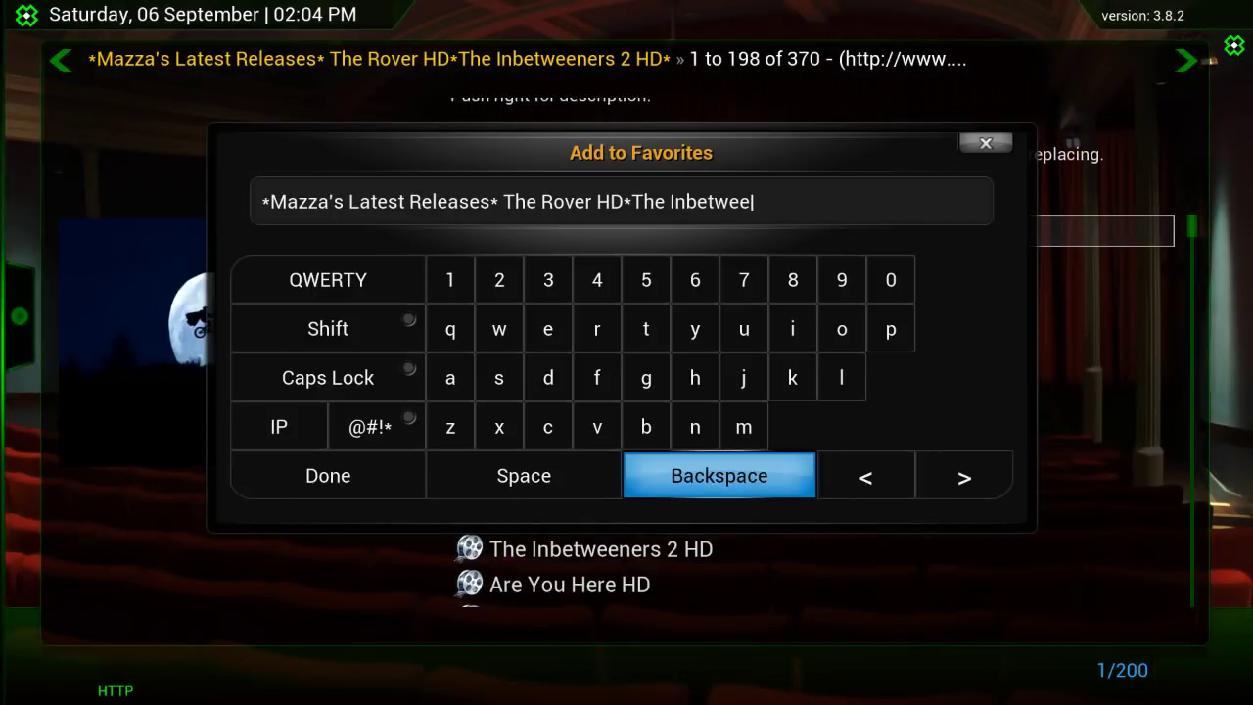
key(Return)
key(Return)
key(Return)
key(Return)
key(Return)
key(Return)
key(Return)
key(Return)
key(Return)
key(Return)
key(Return)
key(Return)
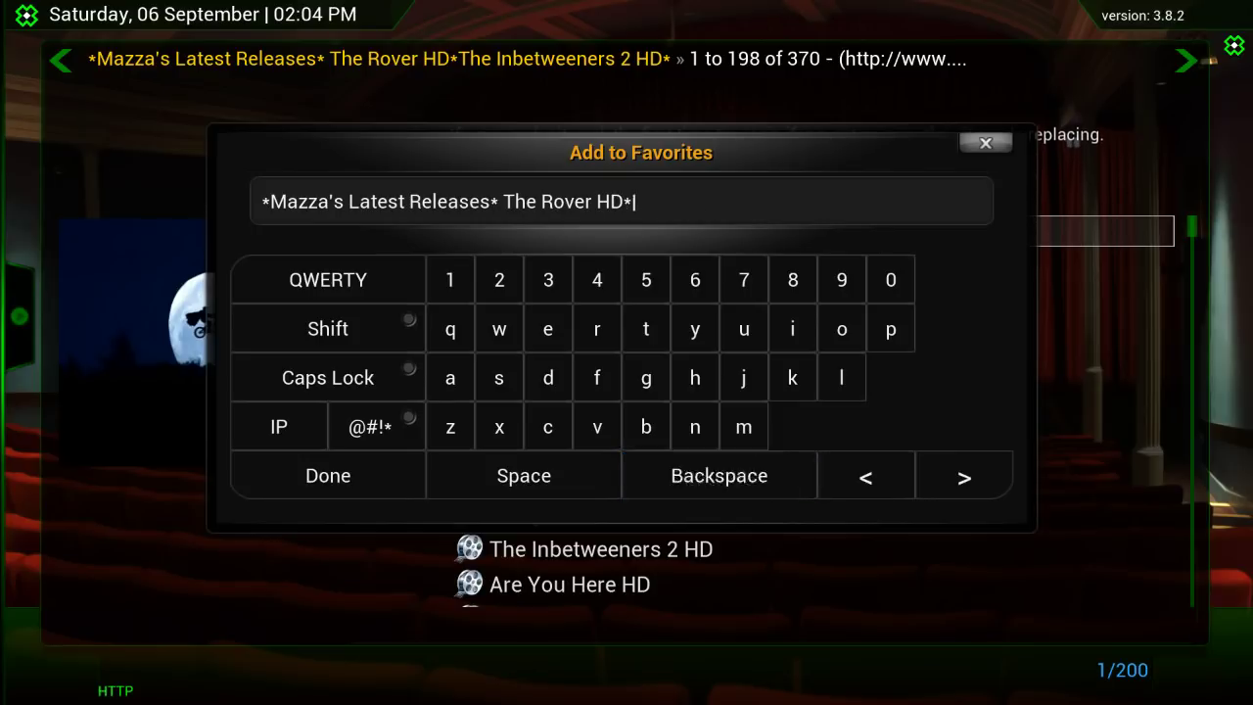
key(Return)
key(Return)
key(Return)
key(Return)
key(Return)
key(Return)
key(Return)
key(Return)
key(Return)
key(Return)
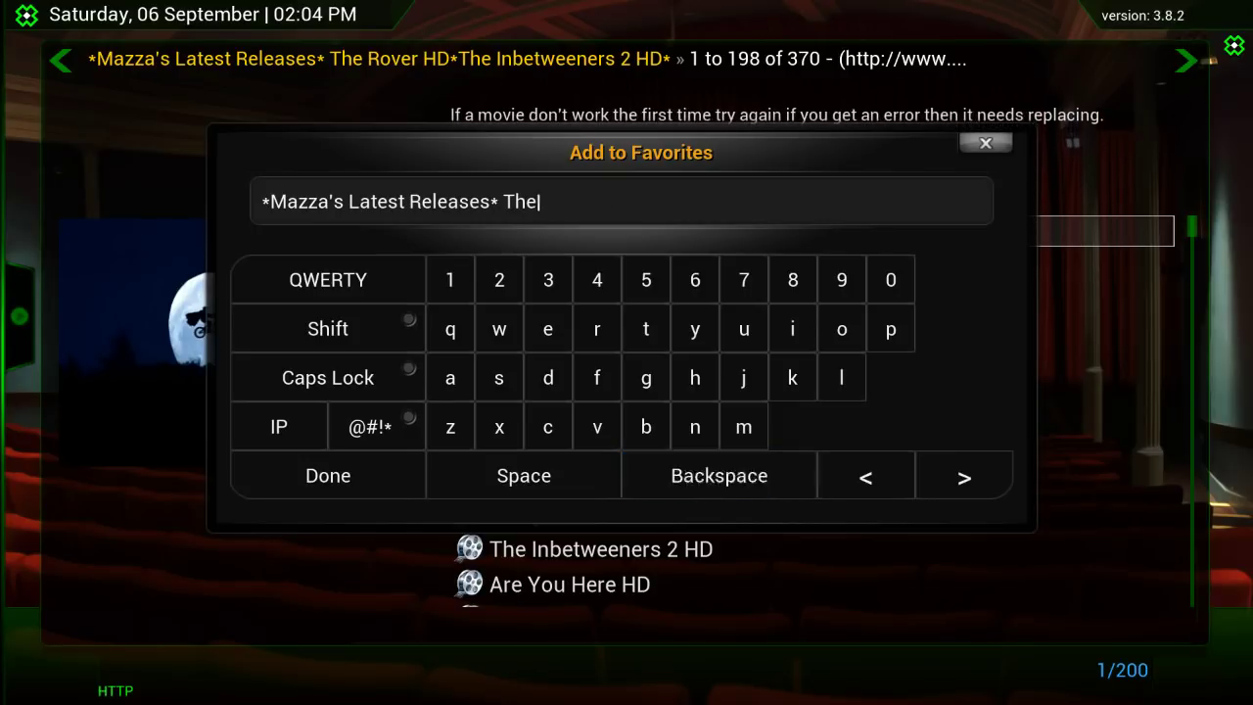
key(Return)
key(Return)
key(Return)
key(Return)
key(Return)
key(Return)
key(Return)
key(Return)
key(Return)
key(Return)
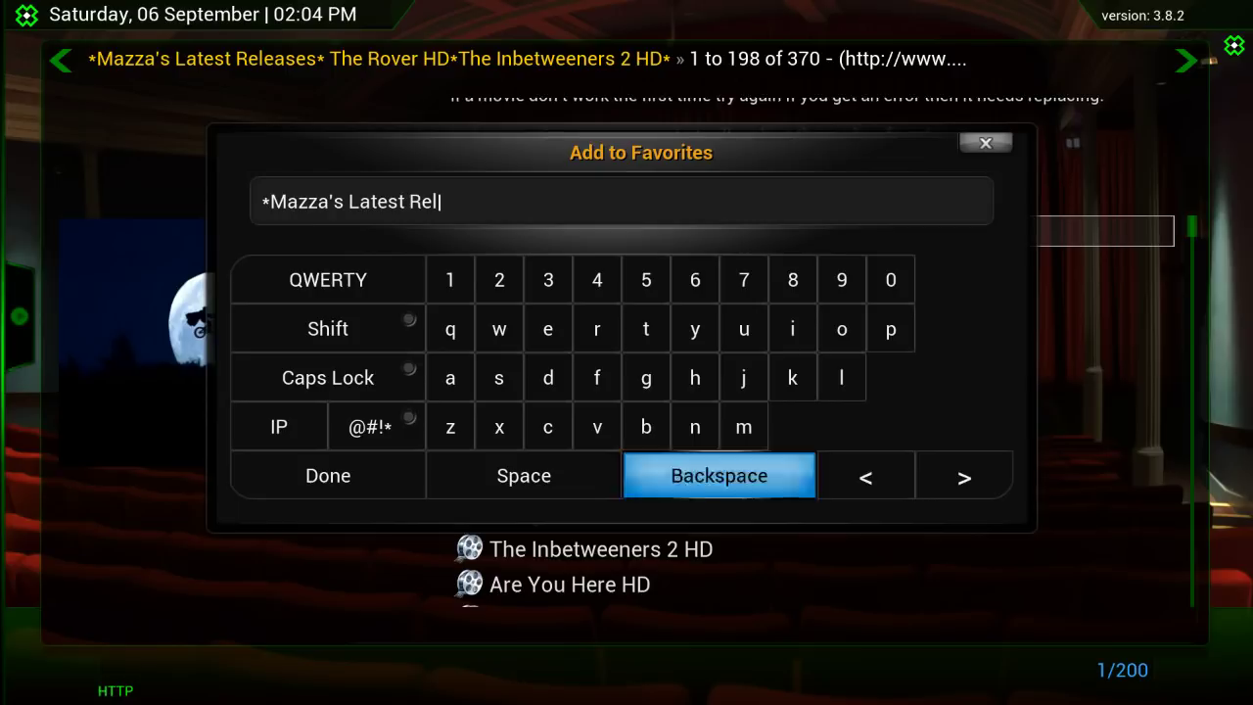
key(Return)
key(Return)
key(Return)
key(Return)
key(Return)
key(Return)
key(Return)
key(Return)
key(Return)
key(Return)
key(Return)
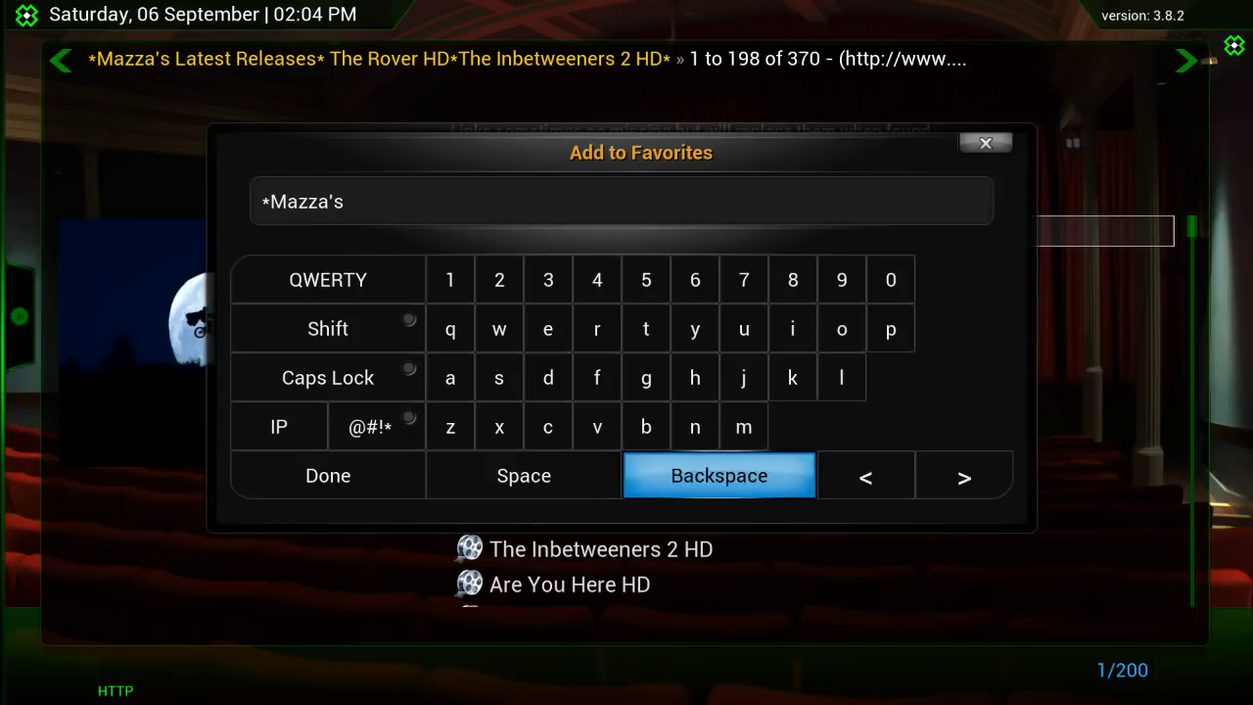
key(Return)
key(Return)
key(Return)
key(Return)
key(Return)
key(Return)
key(Return)
key(Return)
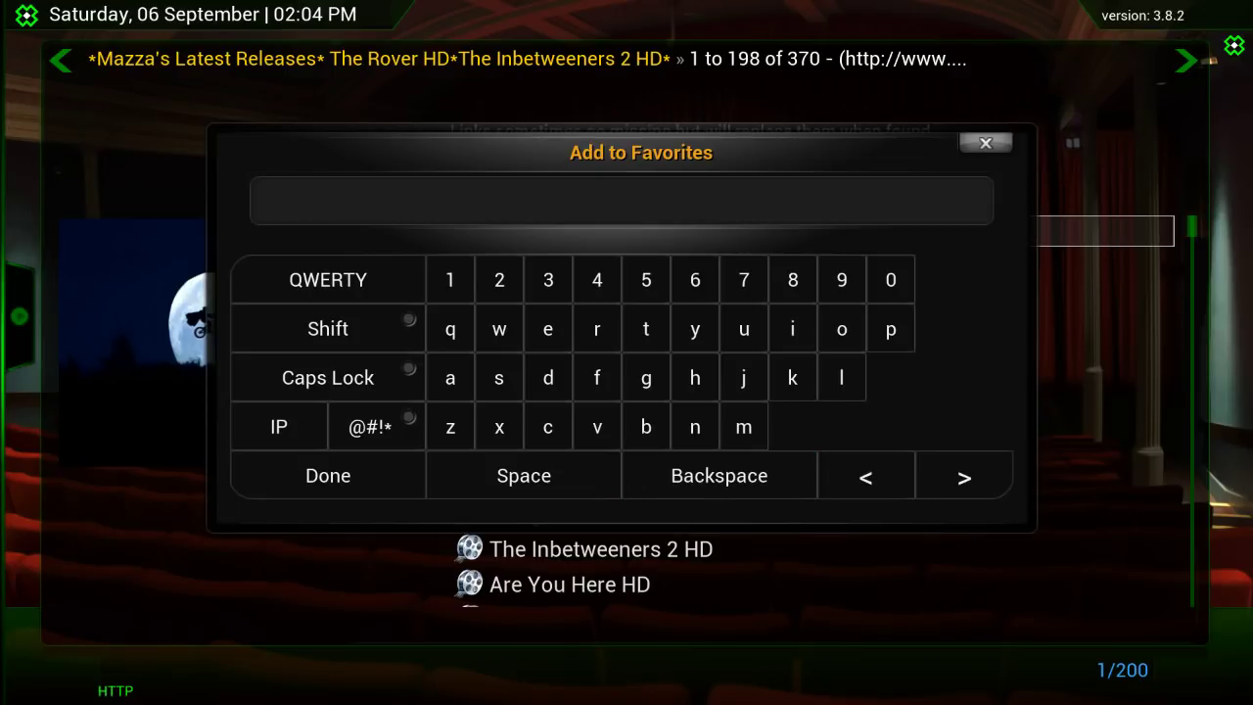
Enter a capital E followed by n as the start of the favorite's name.
text(W)
key(Return)
key(Left)
key(Left)
key(Up)
key(Up)
key(Up)
key(Return)
key(Right)
key(Right)
key(Right)
key(Return)
text(nf)
key(BackSpace)
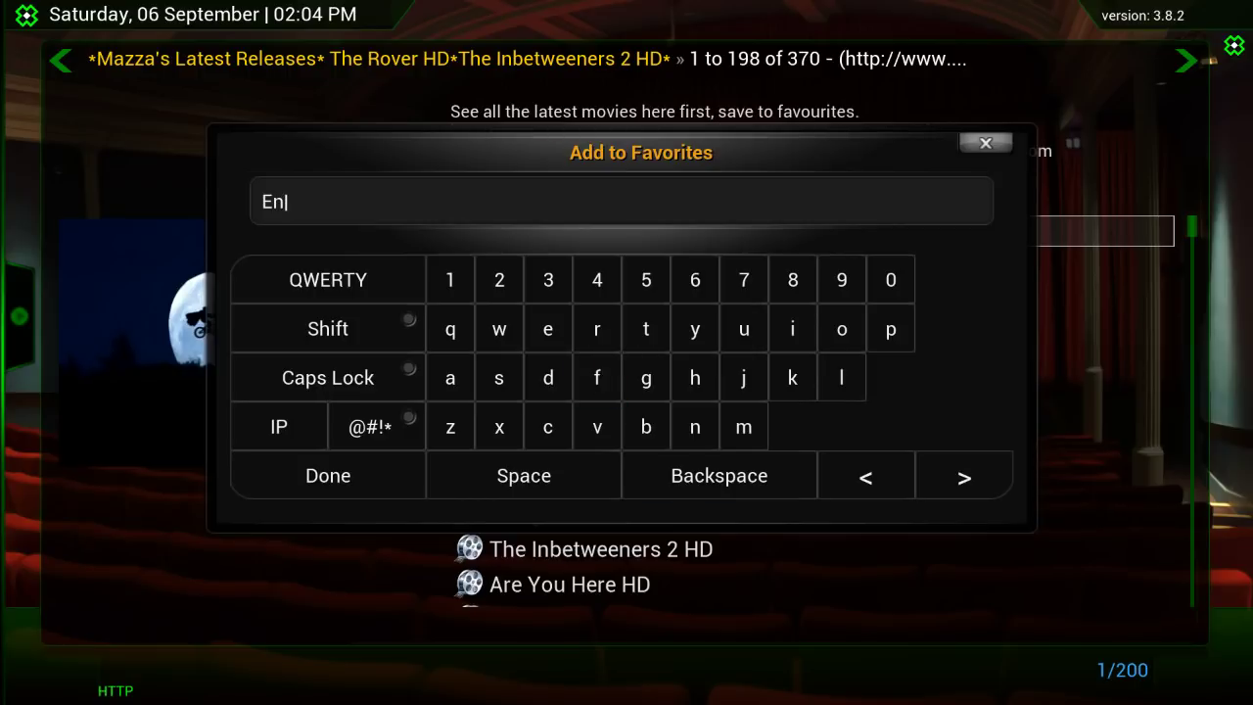
Complete the favorite's name as "English" and save it.
text(glu)
key(Left)
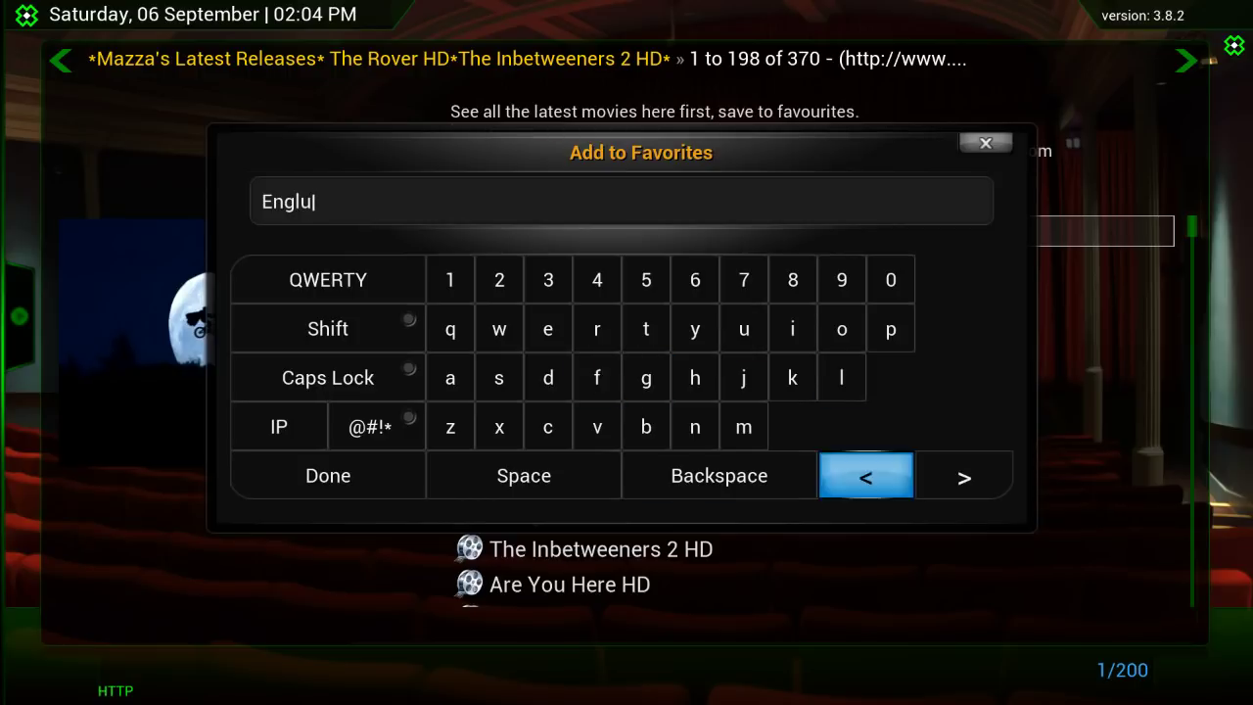
key(Right)
key(BackSpace)
text(i)
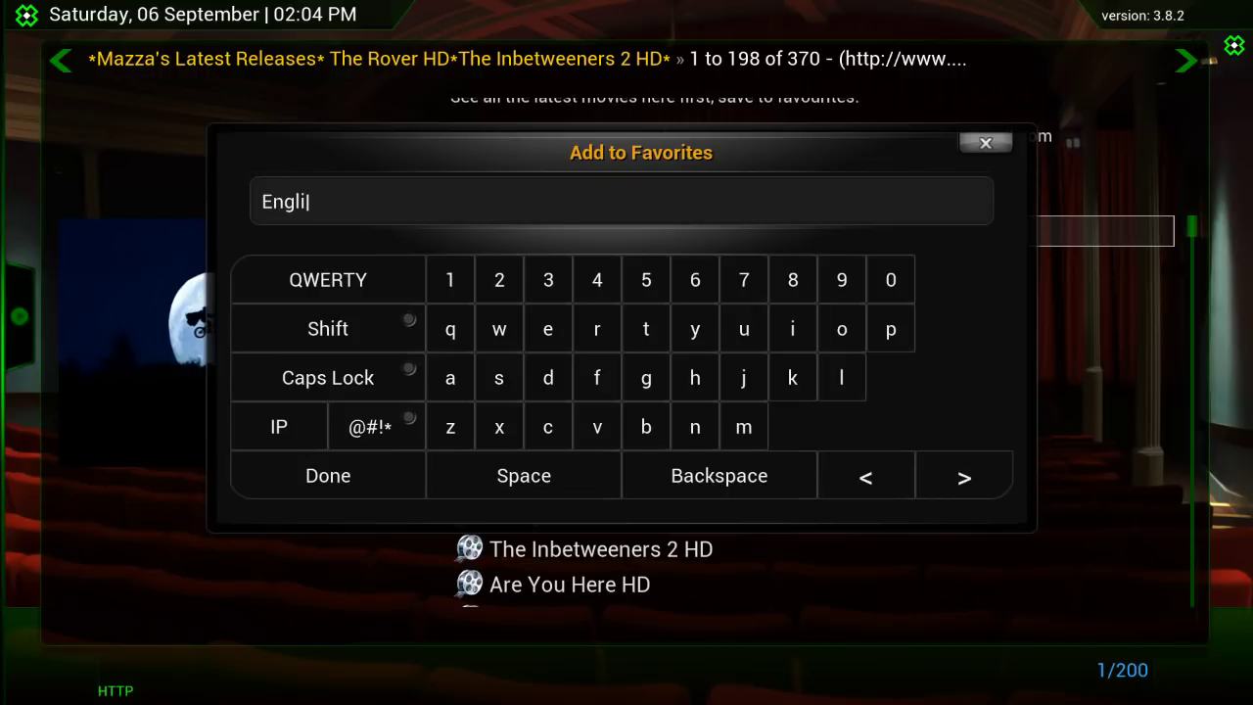
text(sh)
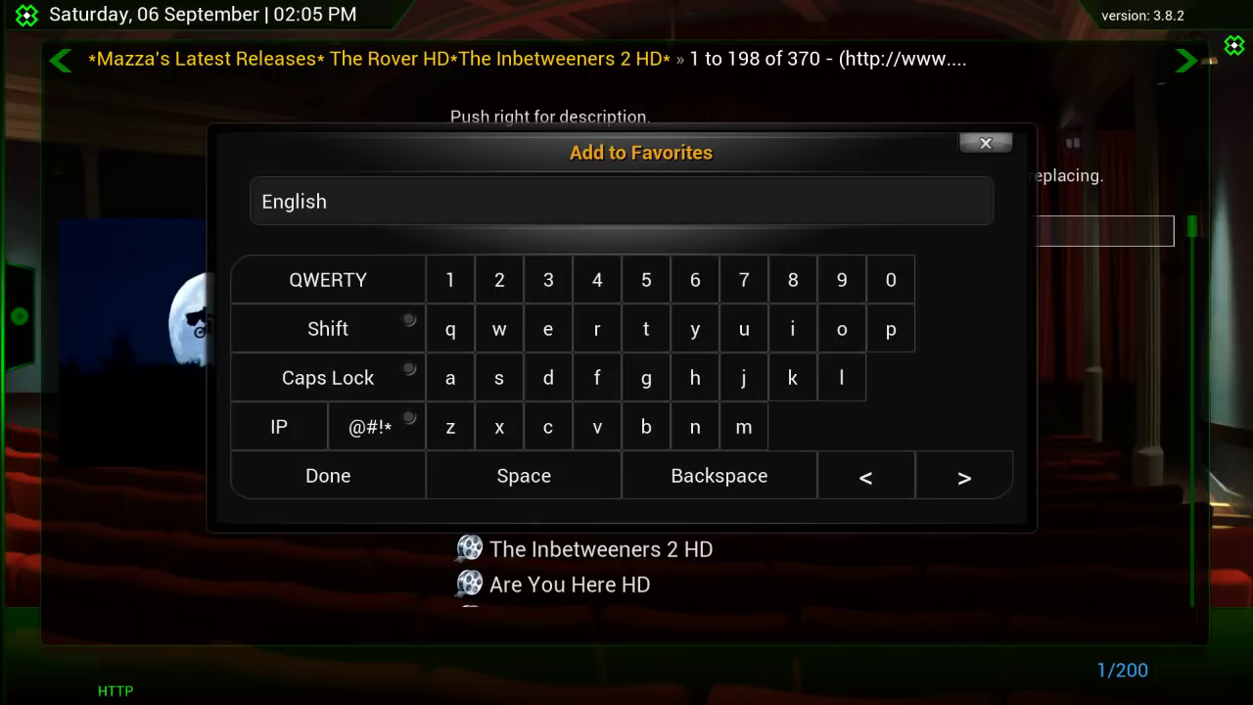
key(Return)
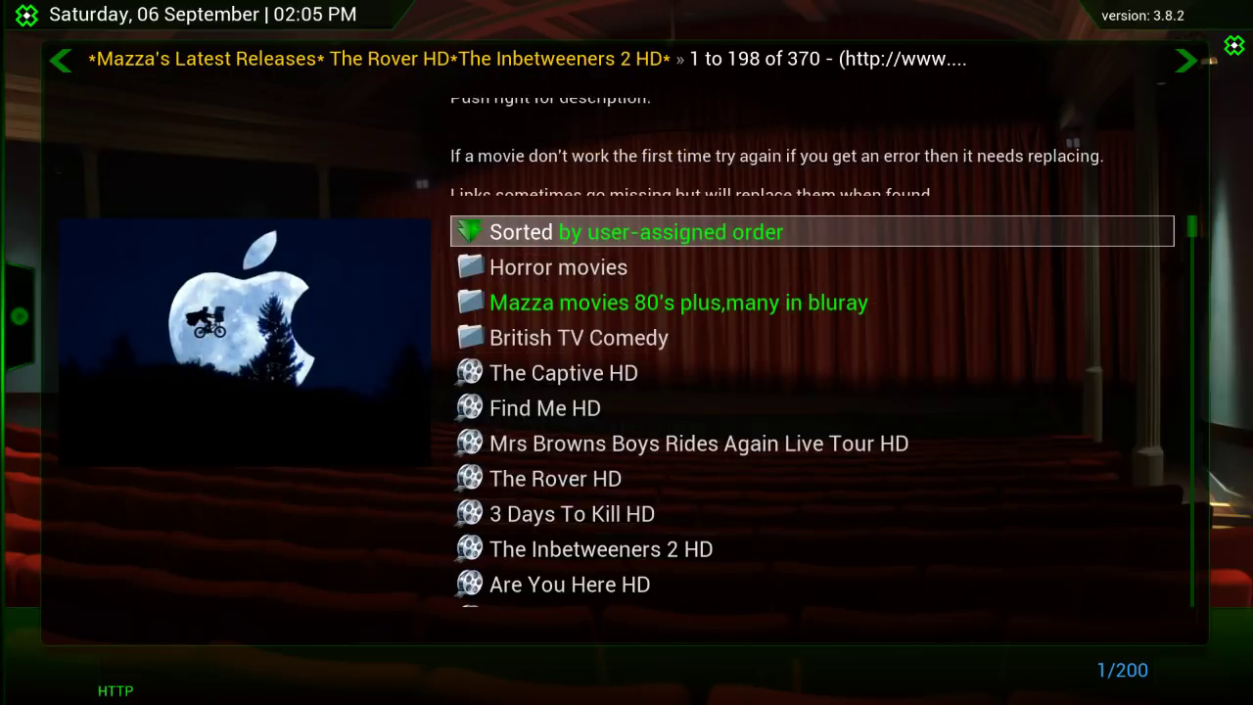
Return to the Movies list of playlists and open the English Movies 2 playlist.
key(BackSpace)
key(Down)
key(Down)
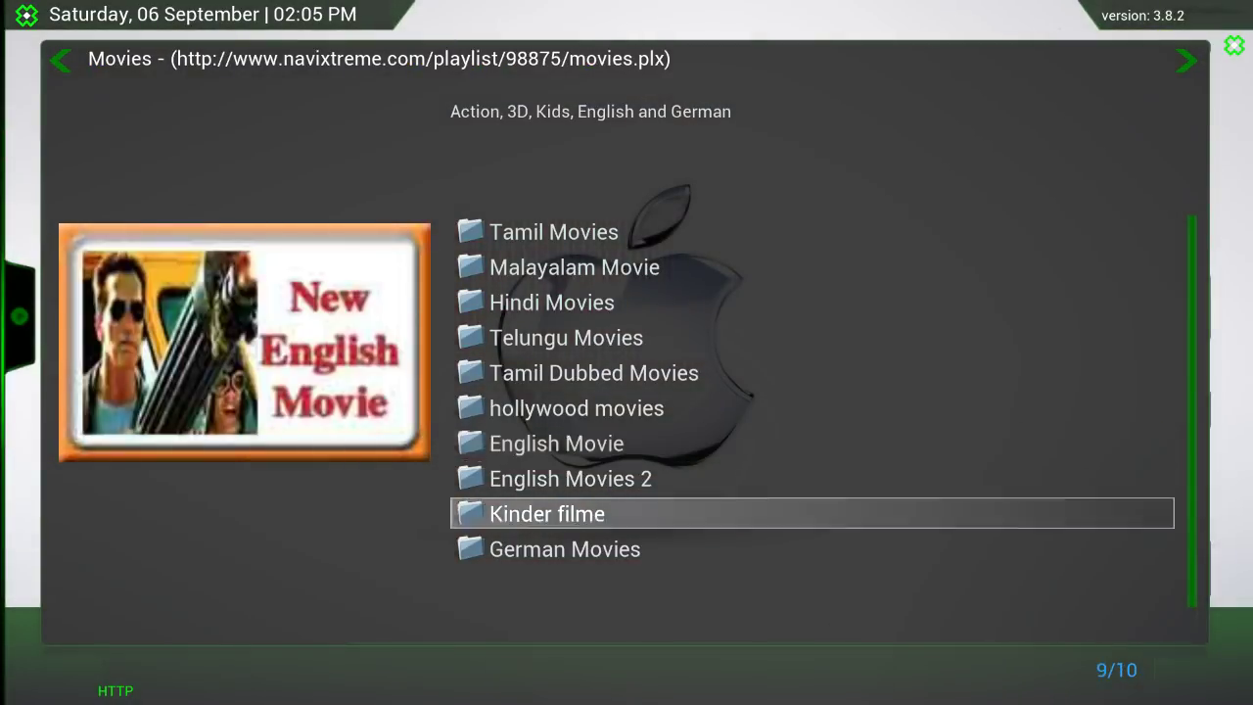
key(Return)
key(BackSpace)
key(Up)
key(Return)
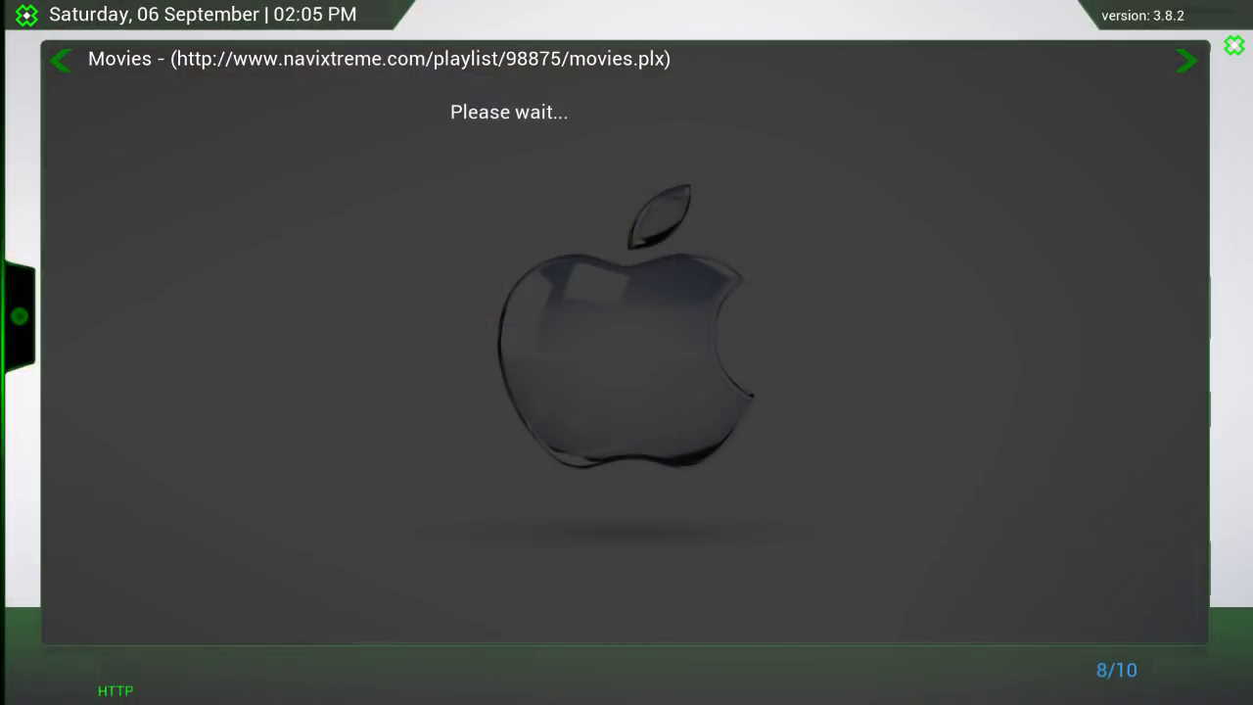
Add the English Movies 2 playlist to favorites, keeping its suggested name.
key(c)
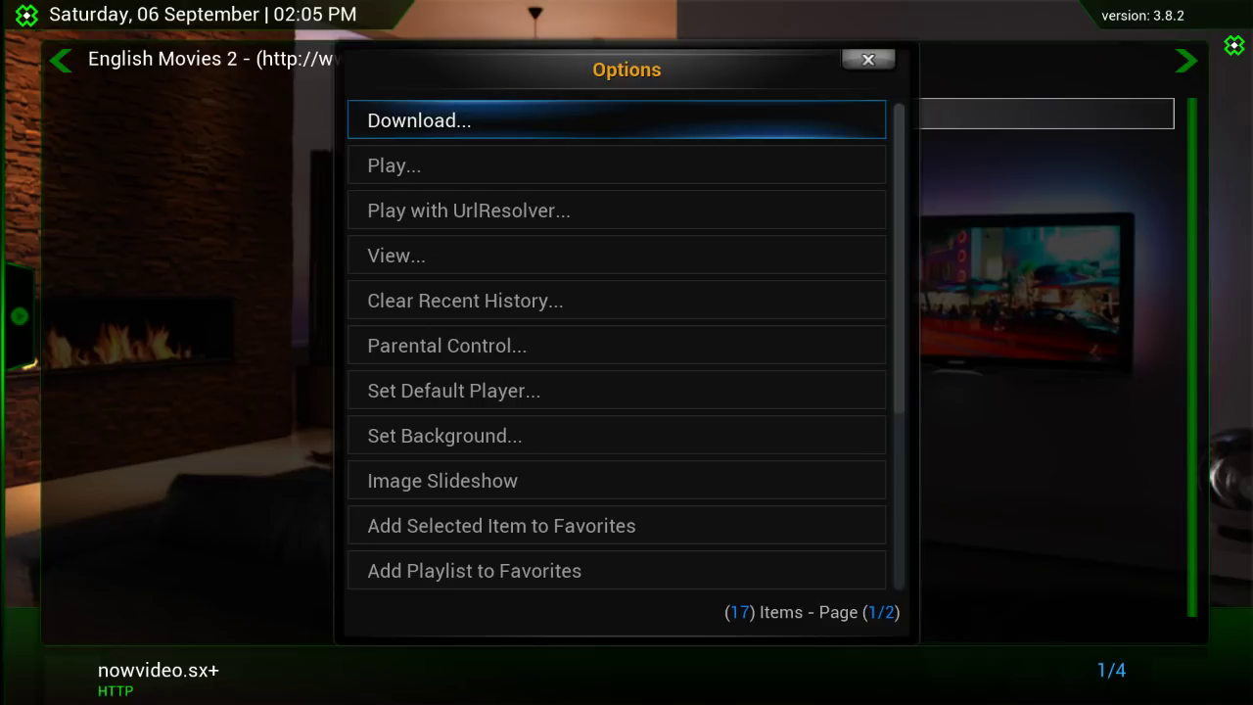
key(Down)
key(Down)
key(Down)
key(Down)
key(Down)
key(Down)
key(Down)
key(Down)
key(Down)
key(Down)
key(Return)
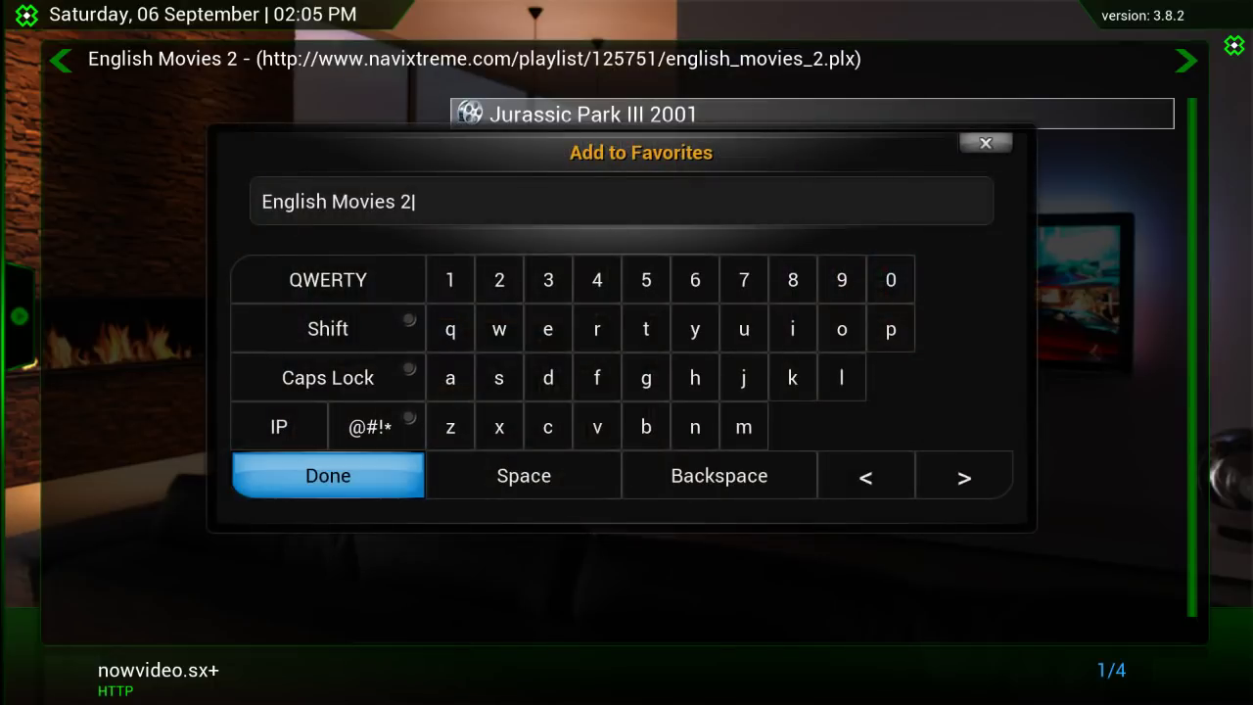
key(Return)
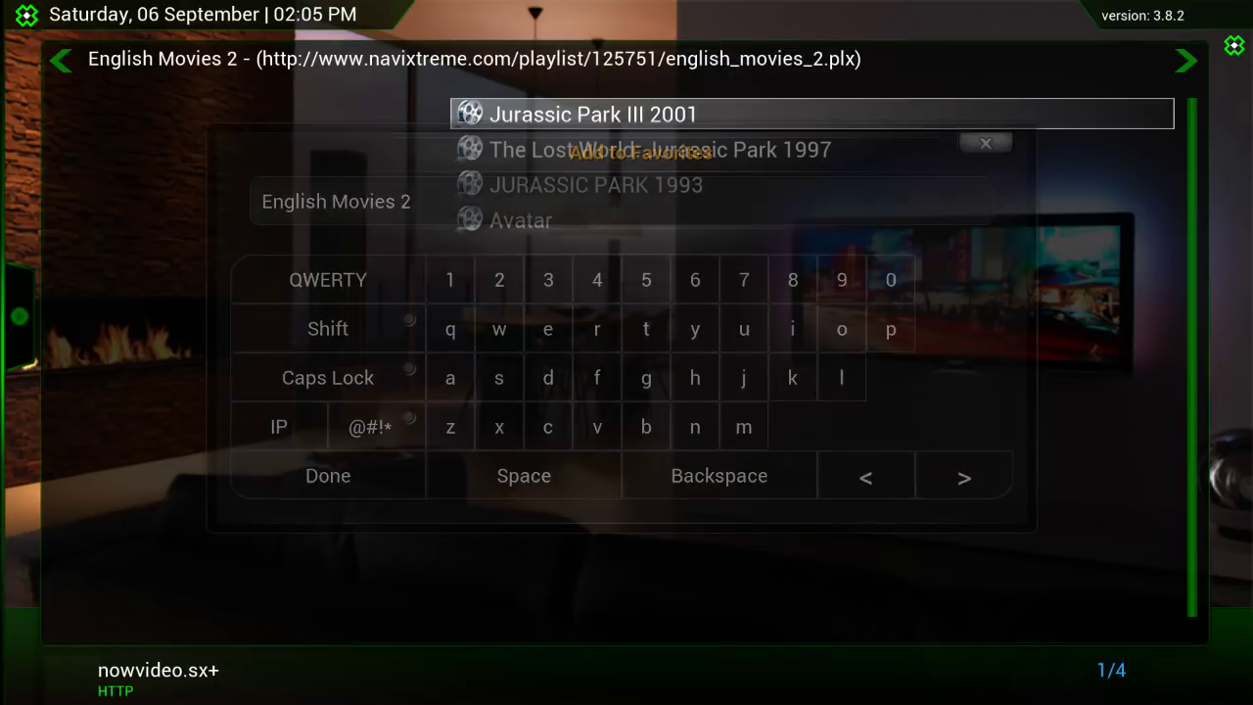
Return to the Movies list and open the Kinder filme playlist.
key(BackSpace)
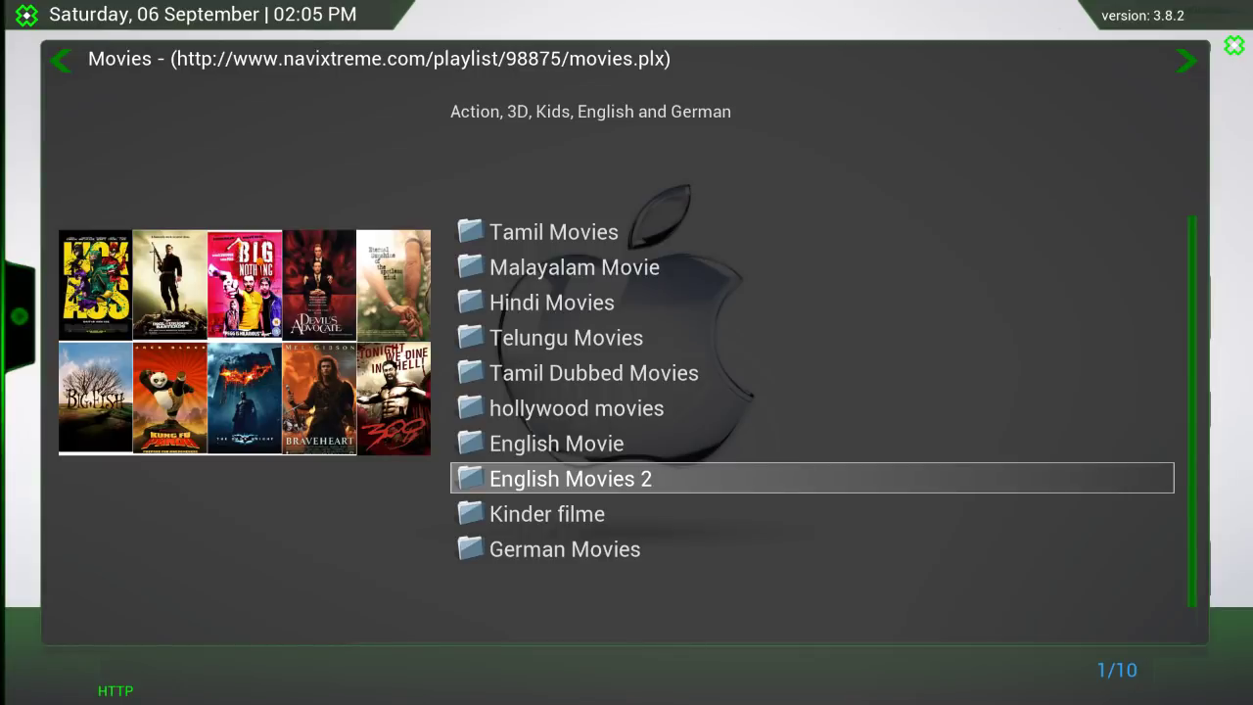
key(Up)
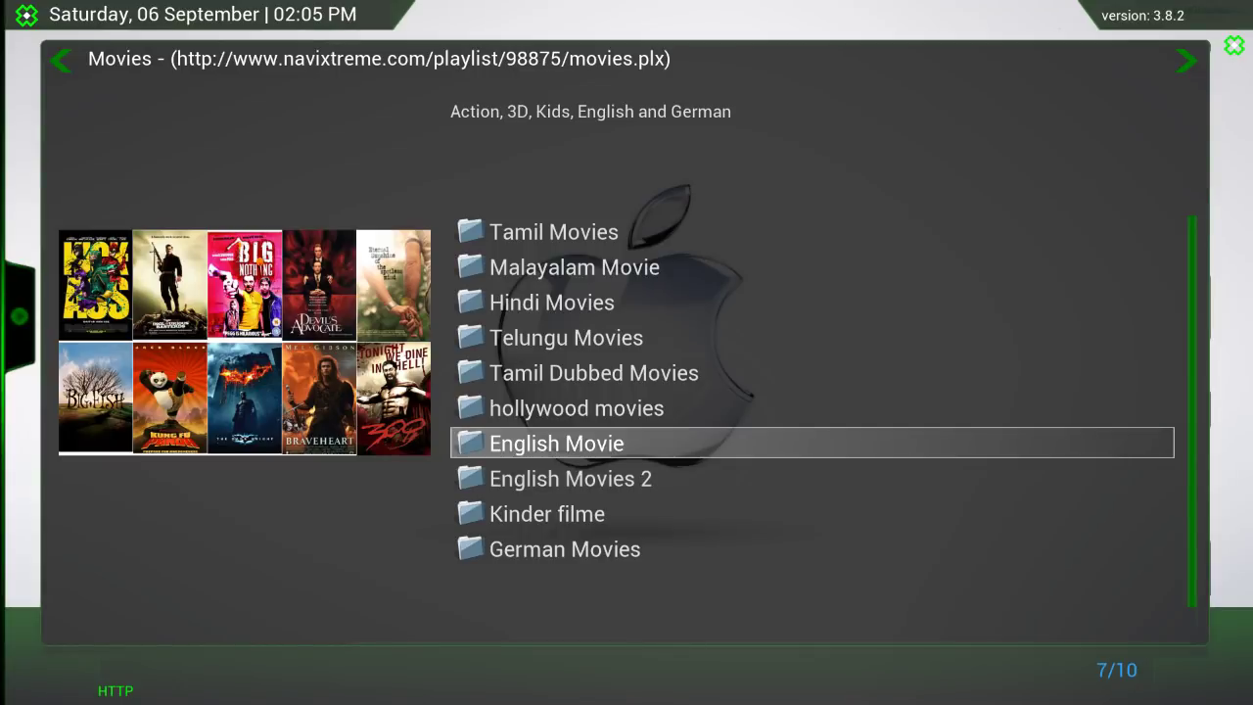
key(Down)
key(Down)
key(Down)
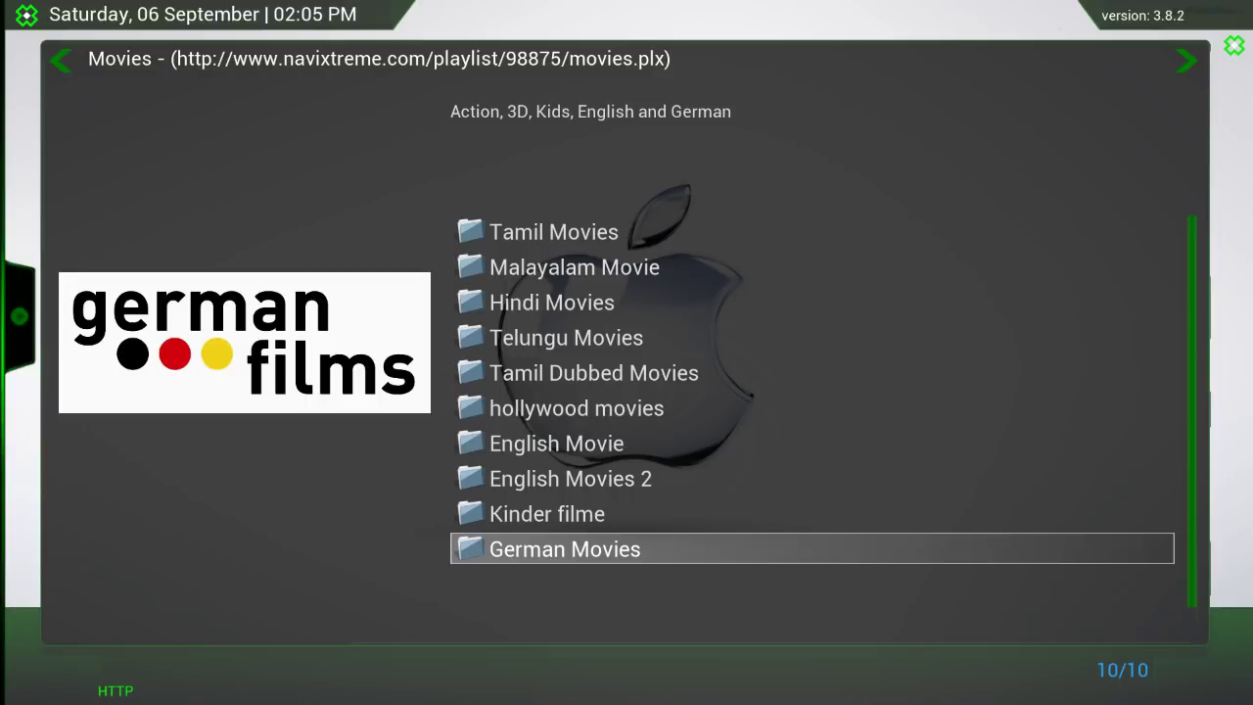
key(Up)
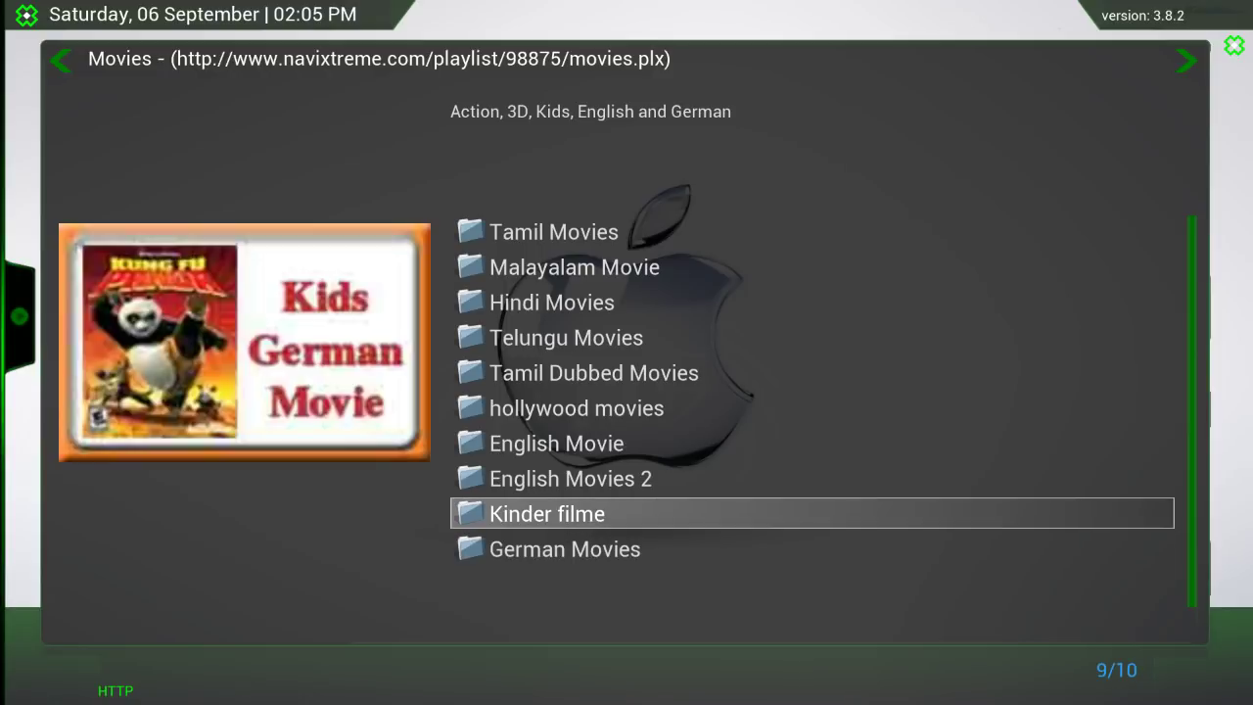
key(Return)
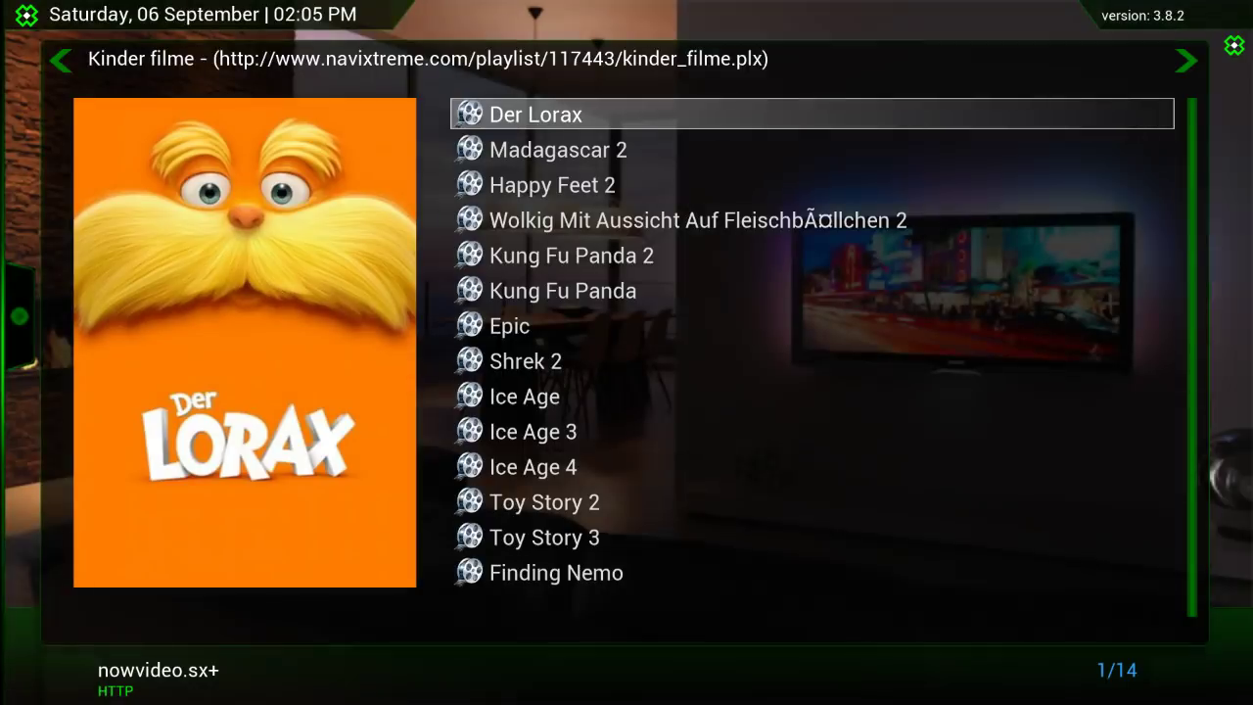
Browse the children's films and their cover images in the Kinder filme playlist.
key(Up)
key(Up)
key(Up)
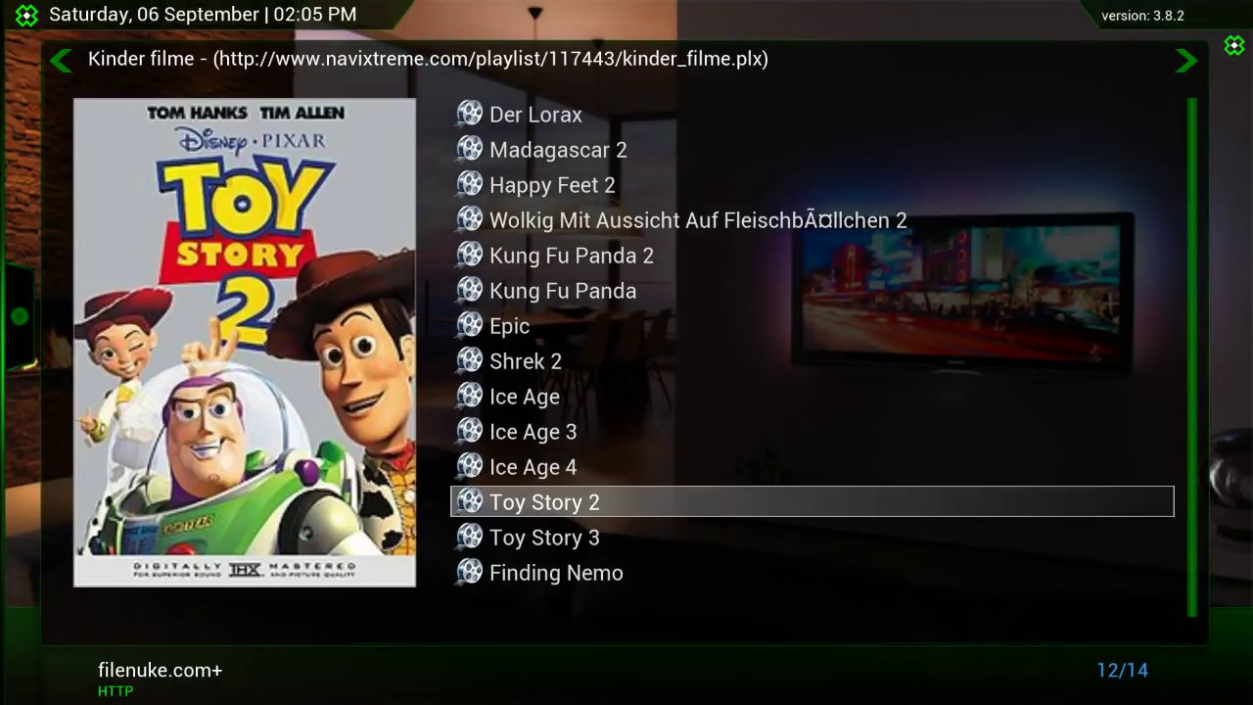
key(Up)
key(Up)
key(Up)
key(Up)
key(Up)
key(Up)
key(Up)
key(Up)
key(Down)
key(Down)
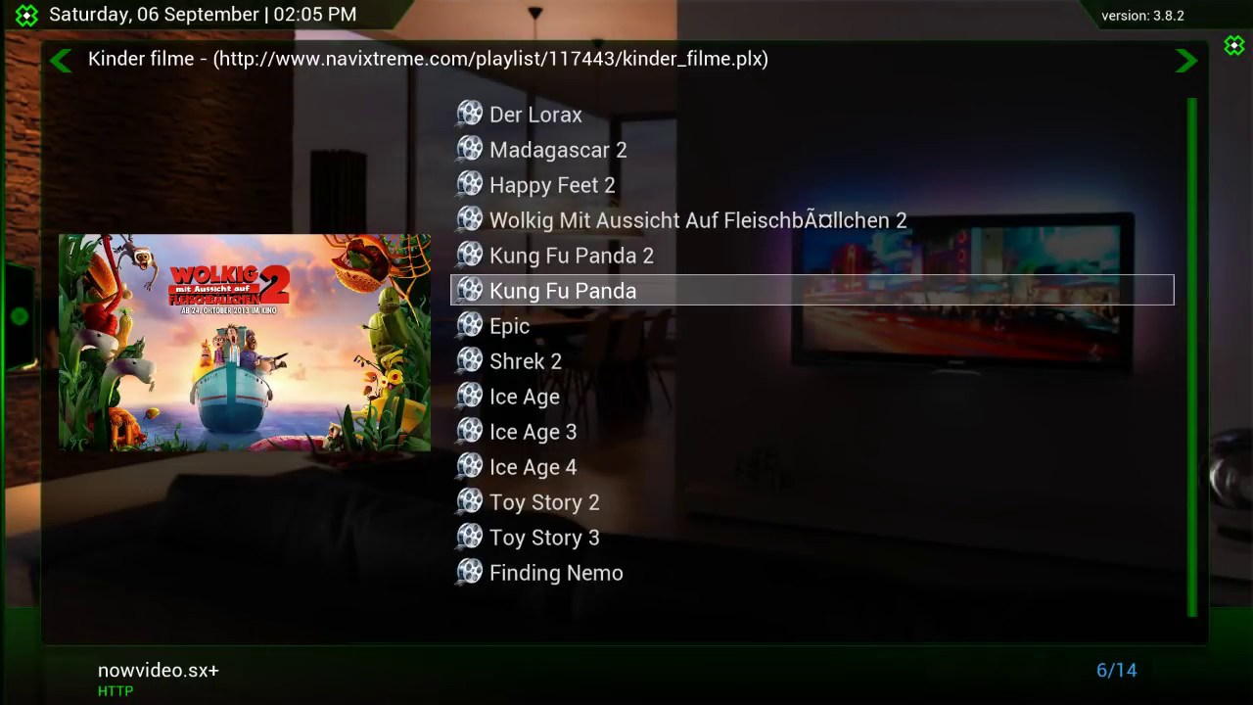
key(Up)
key(Down)
key(Down)
key(Down)
key(Down)
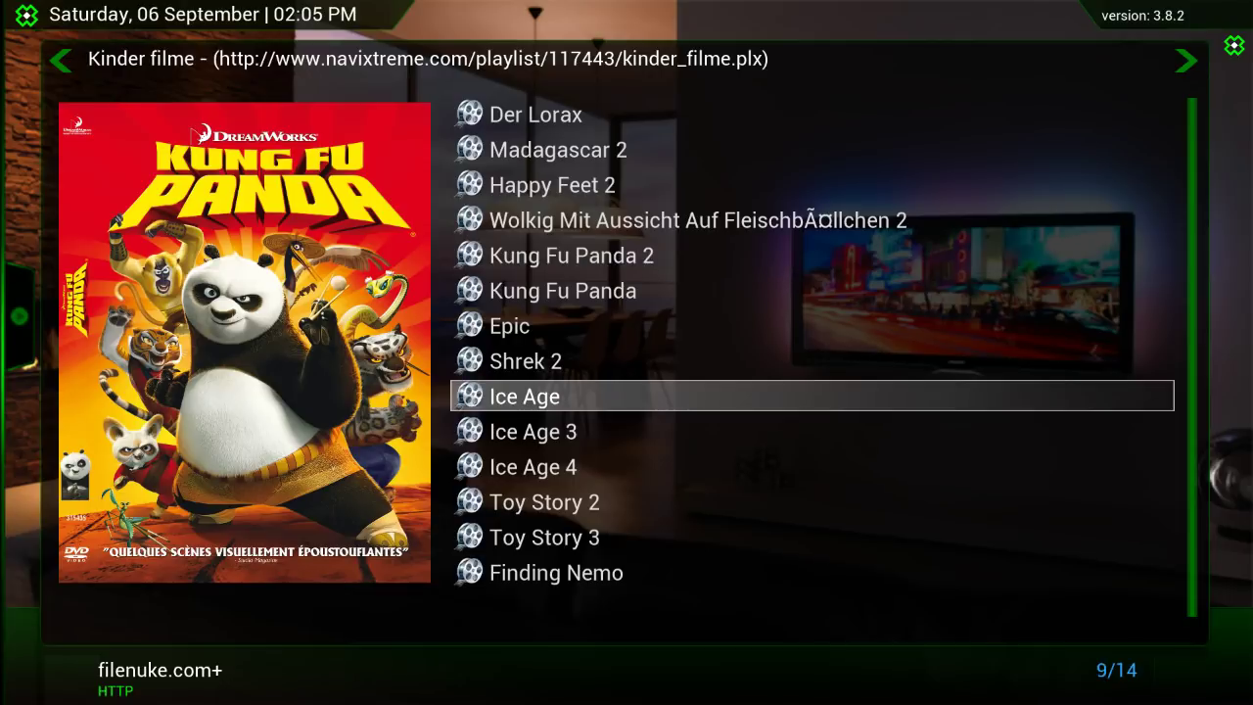
key(Up)
key(Down)
key(Down)
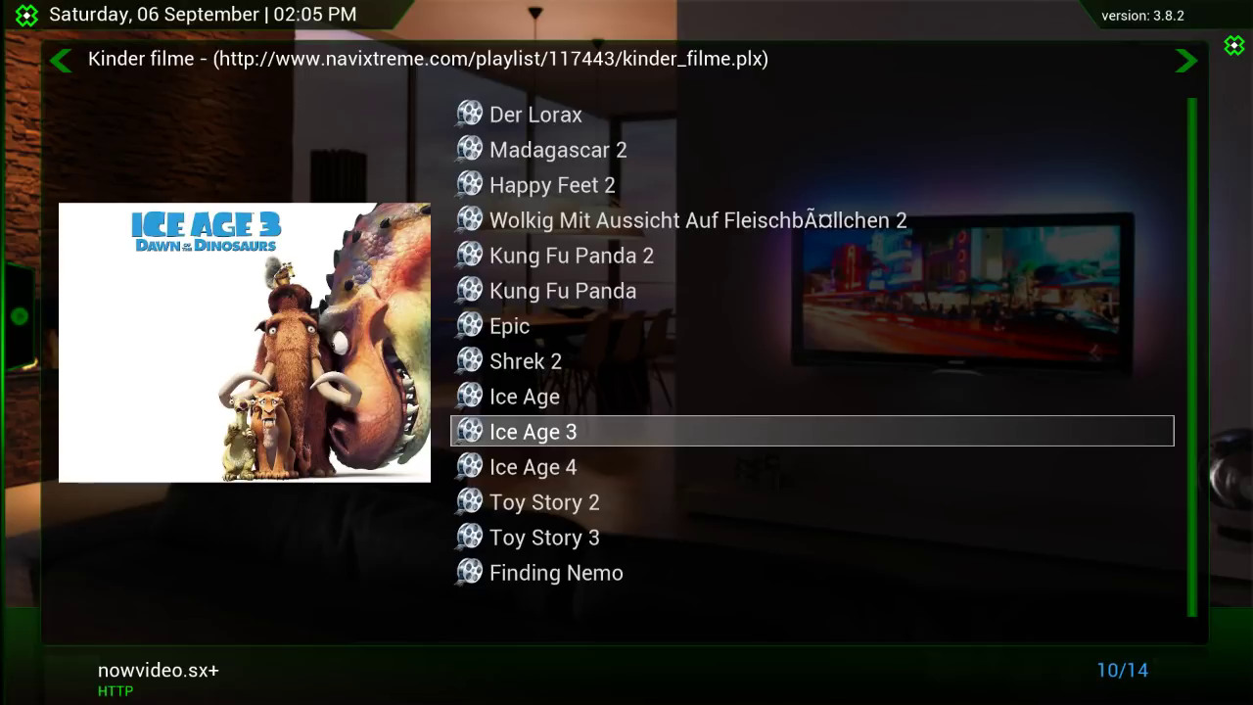
Go back through the playlists and search results to Navi-X Home and open My Favorites.
key(BackSpace)
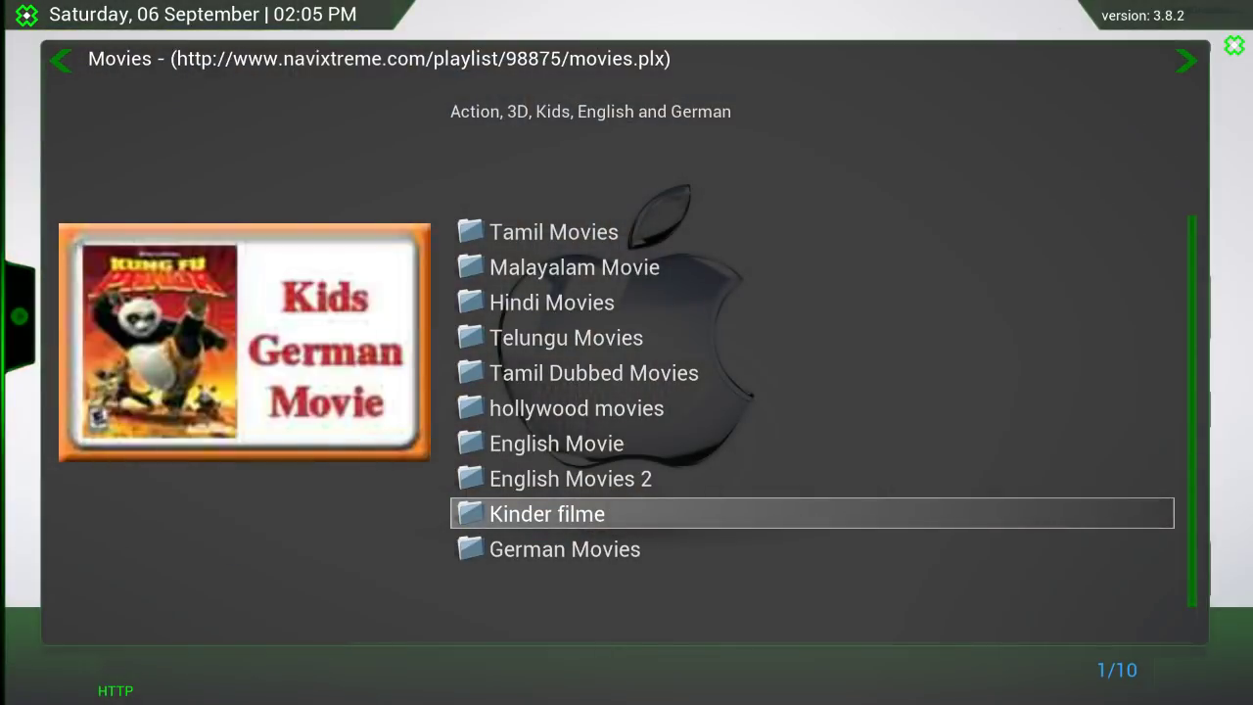
key(BackSpace)
key(BackSpace)
key(BackSpace)
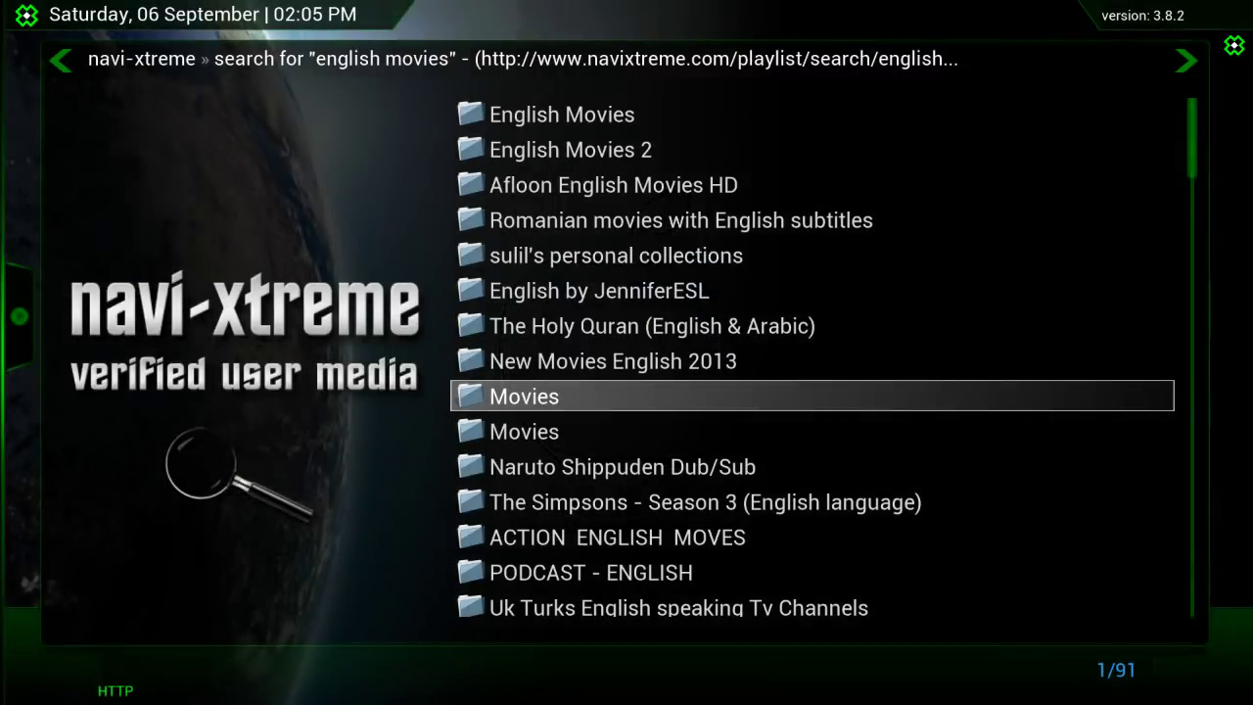
key(BackSpace)
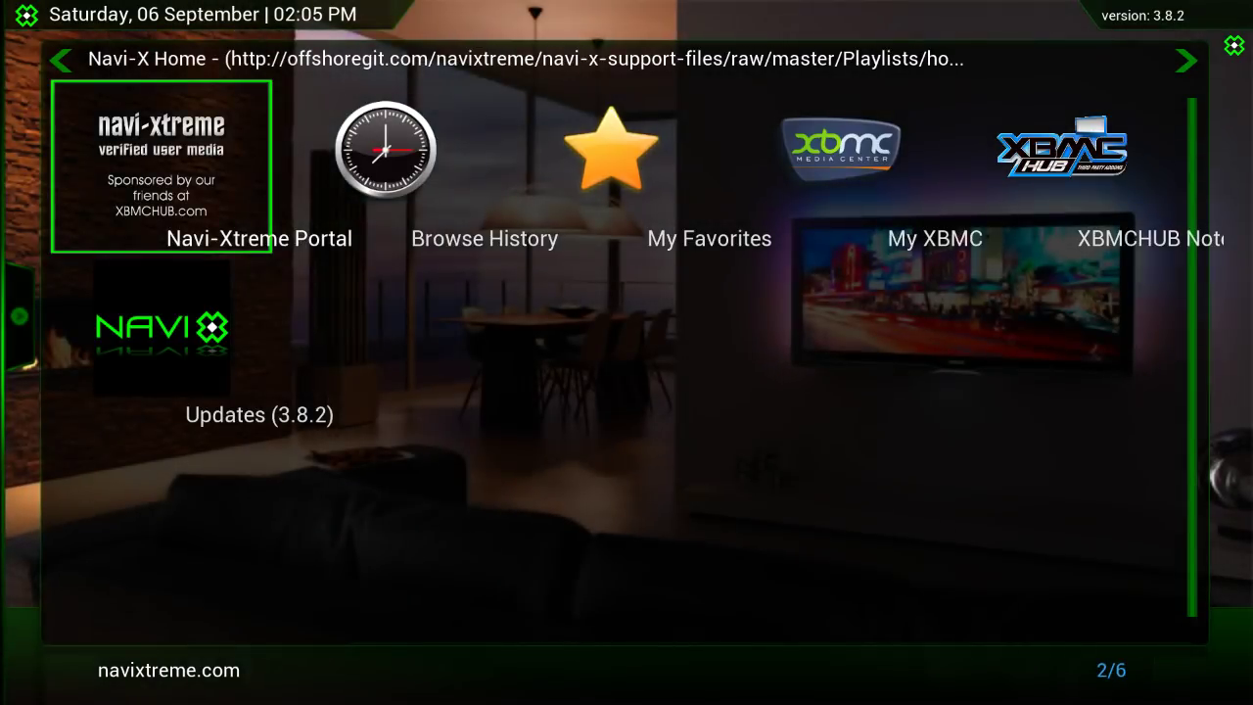
key(Left)
key(Right)
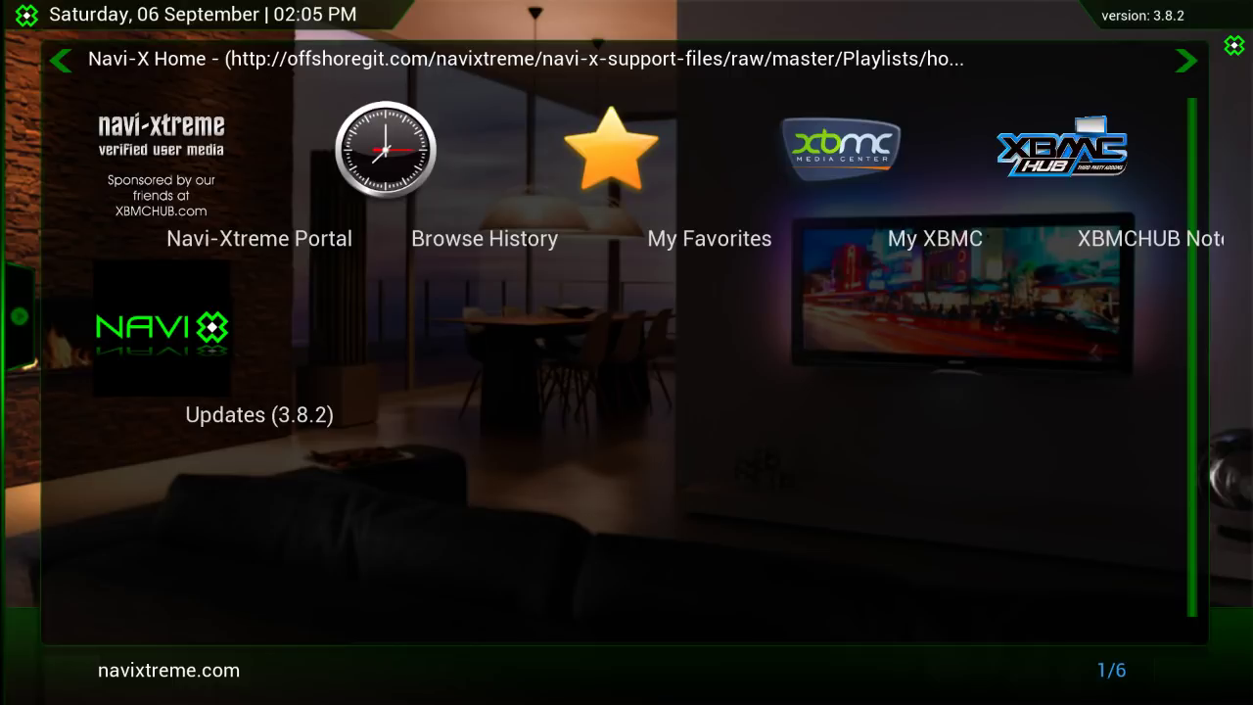
key(Return)
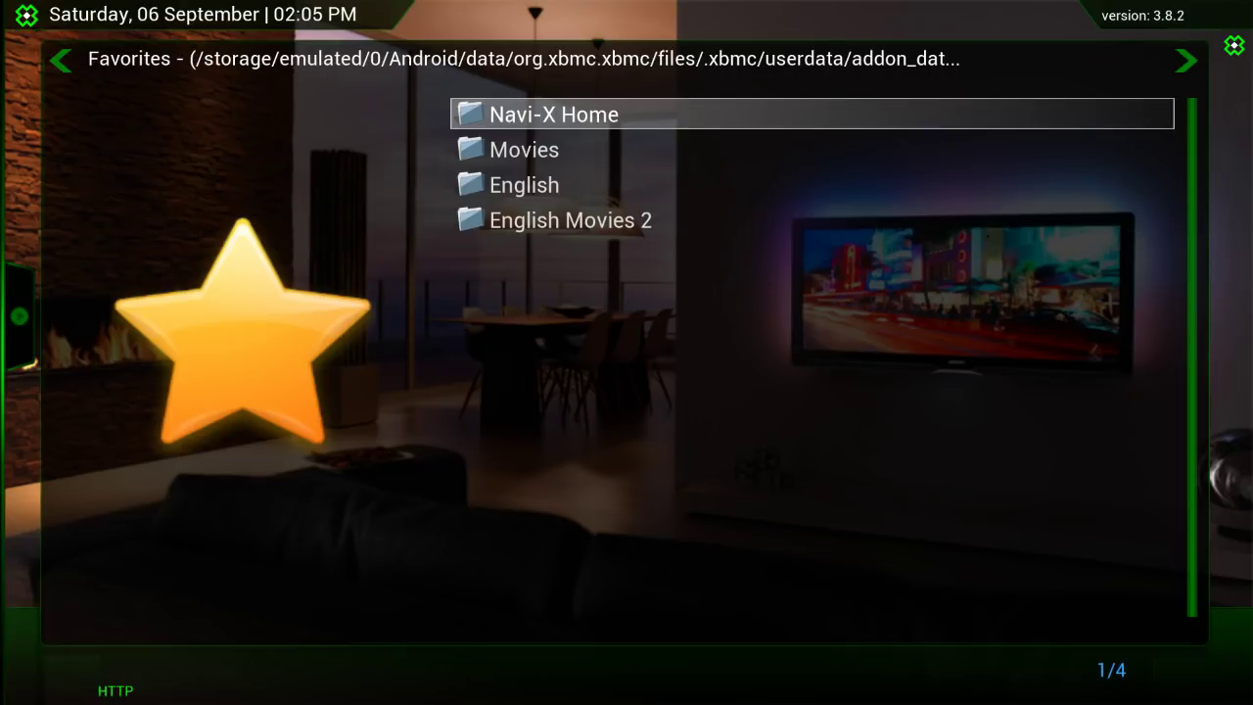
Open the saved Movies favorite and sort its list by date added, newest first.
key(Return)
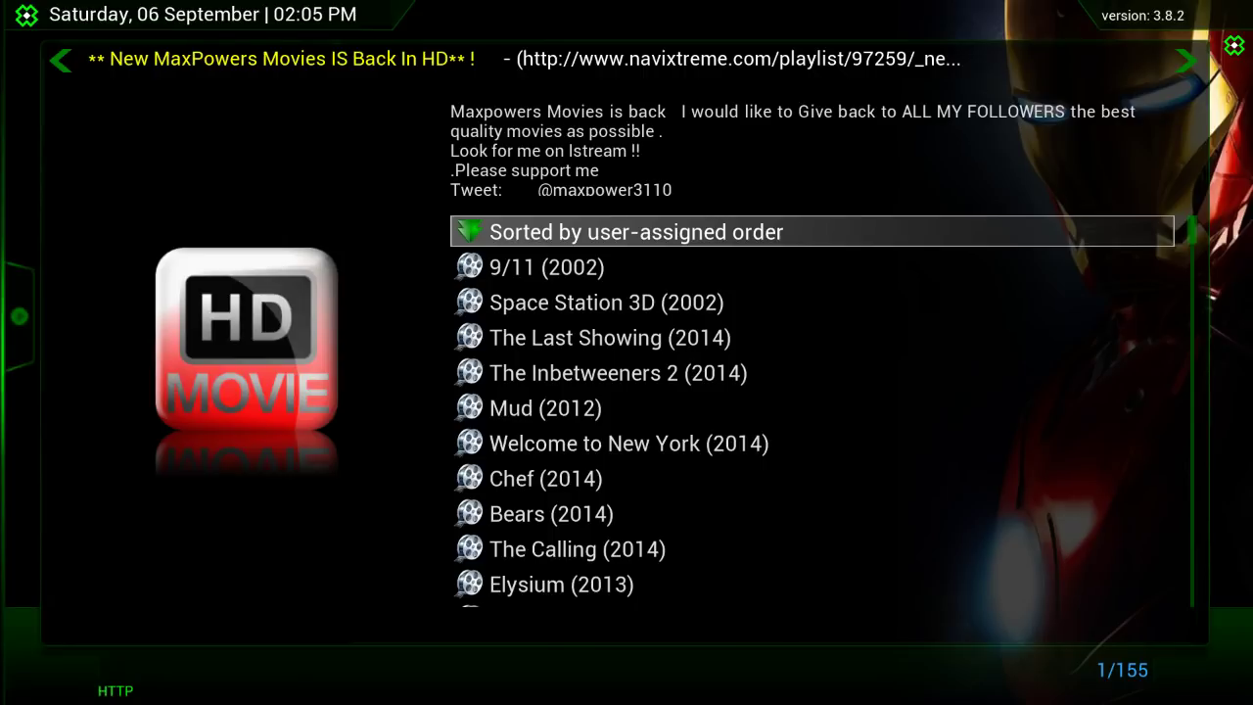
key(Return)
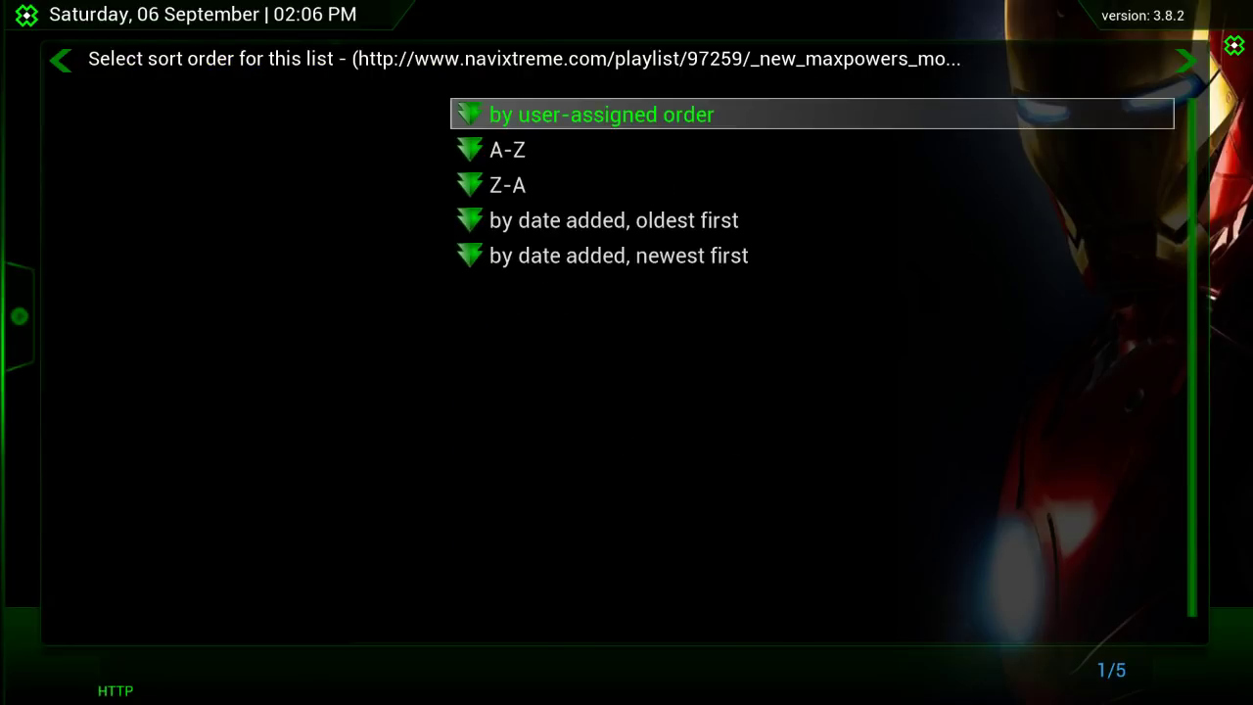
key(Return)
key(Return)
key(Up)
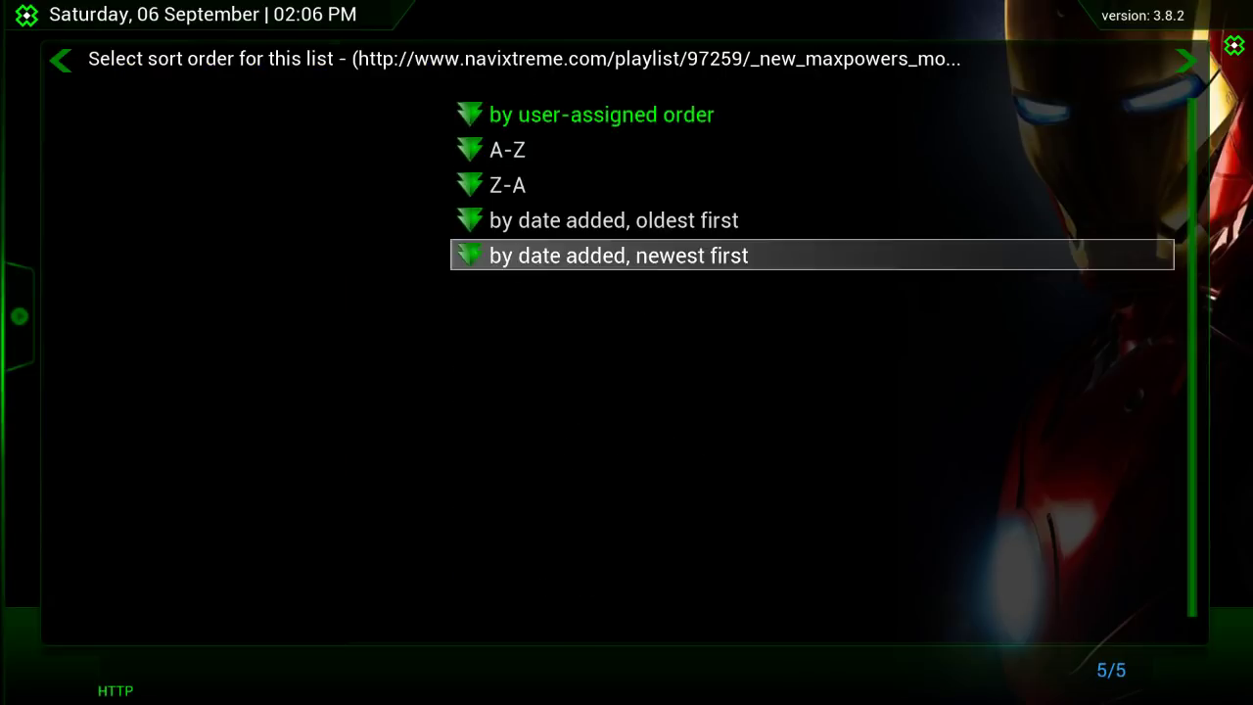
key(Return)
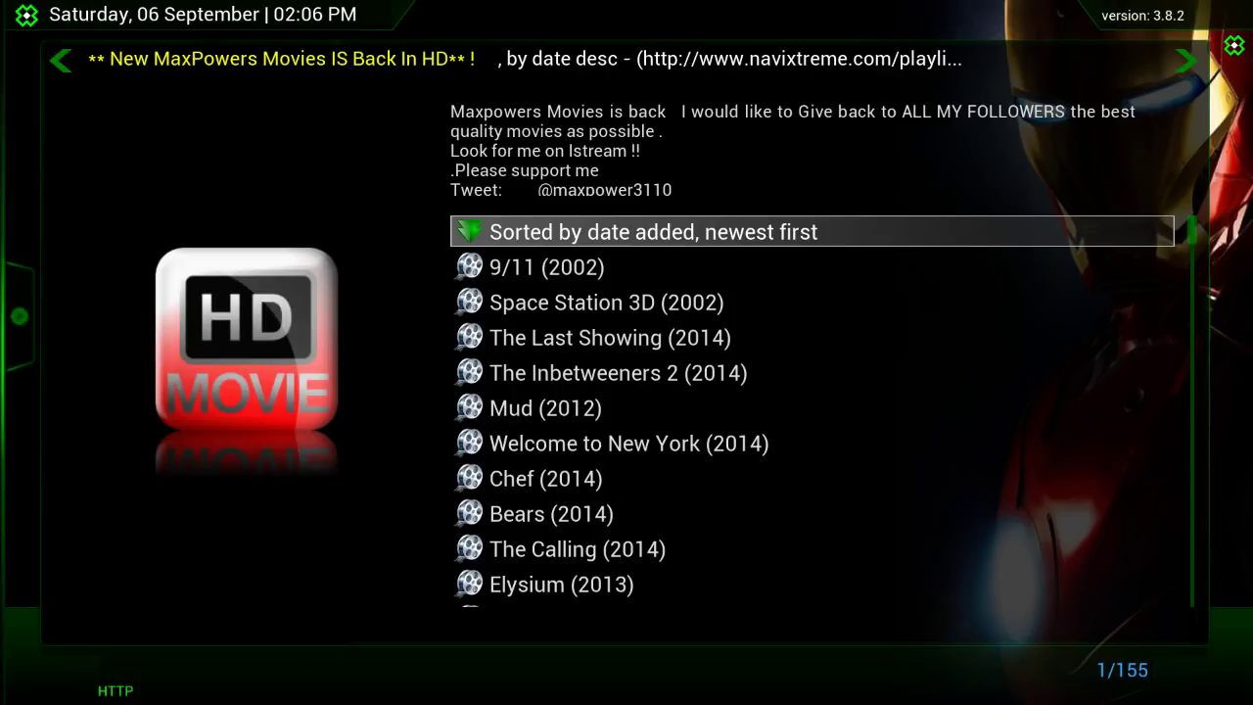
Browse the films and their cover images in the date-sorted New MaxPowers Movies playlist.
key(Down)
key(Down)
key(Down)
key(Down)
key(Down)
key(Down)
key(Down)
key(Down)
key(Down)
key(Up)
key(Up)
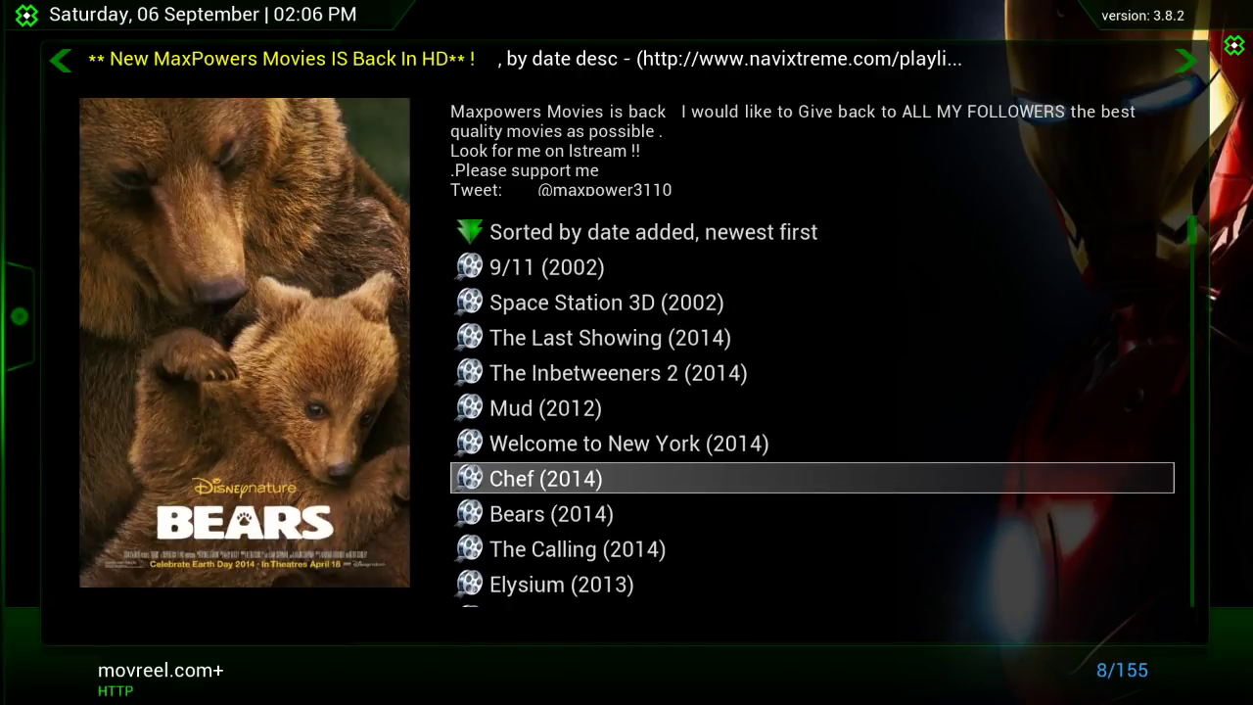
key(Down)
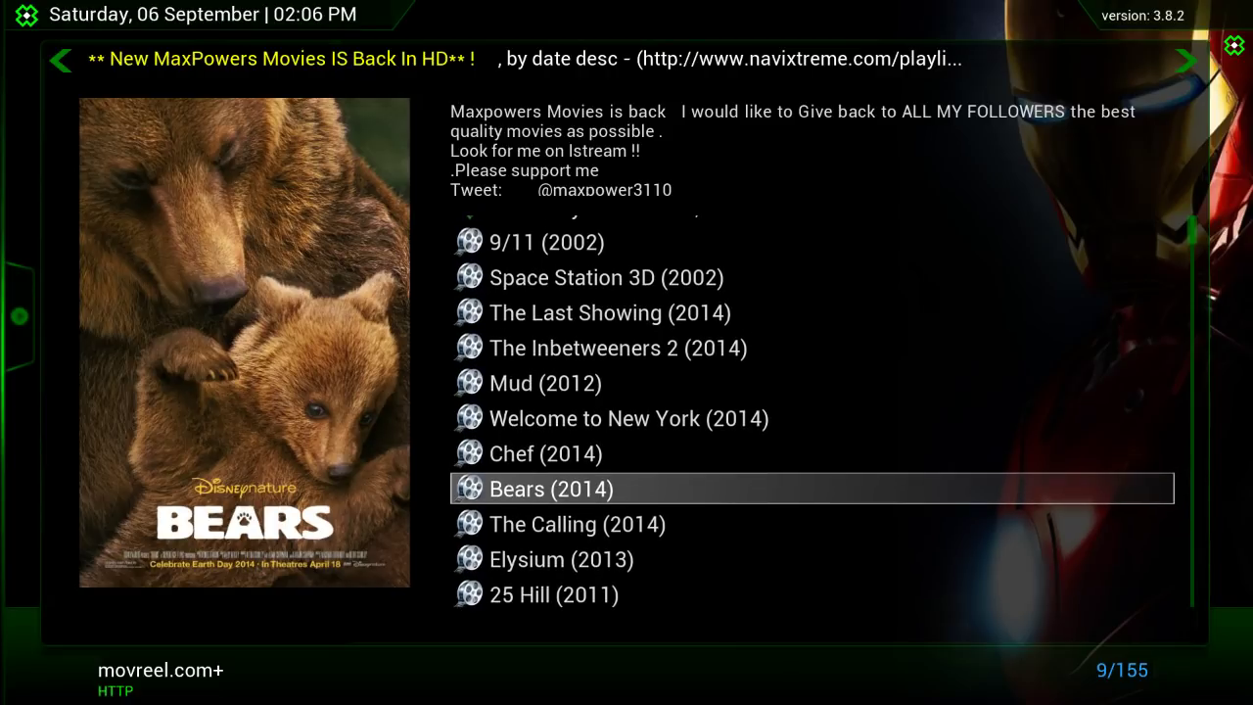
key(Down)
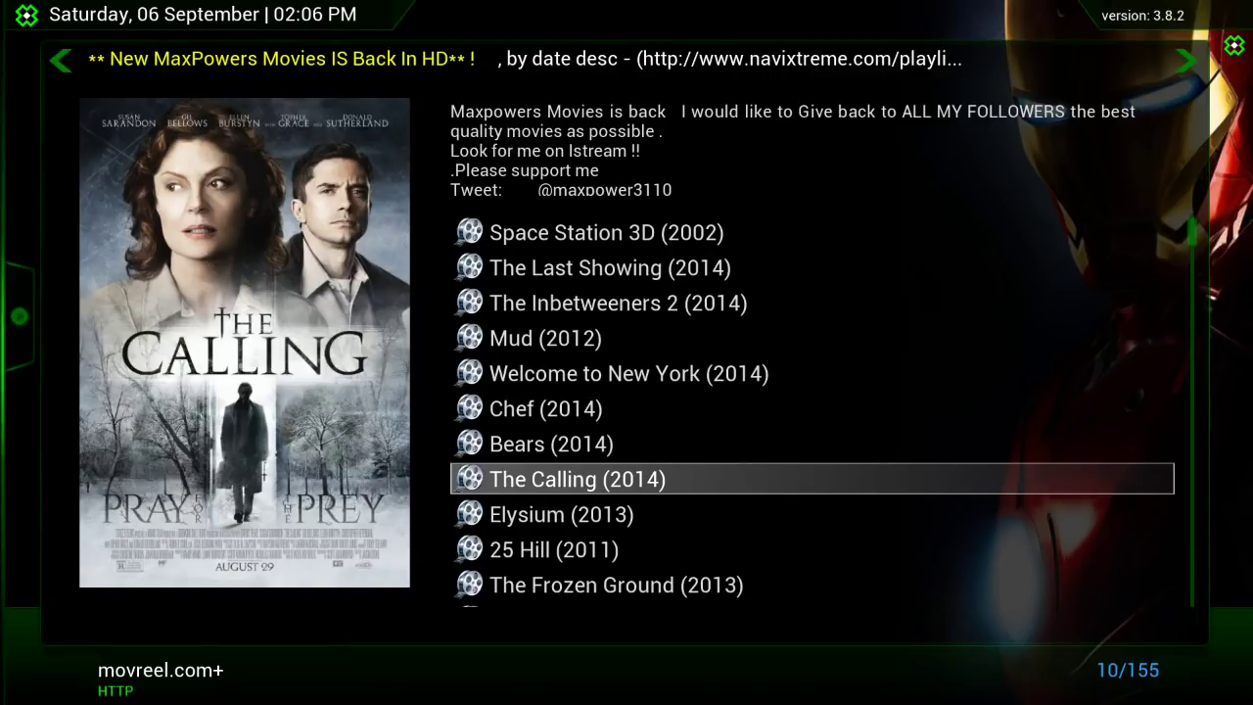
key(Down)
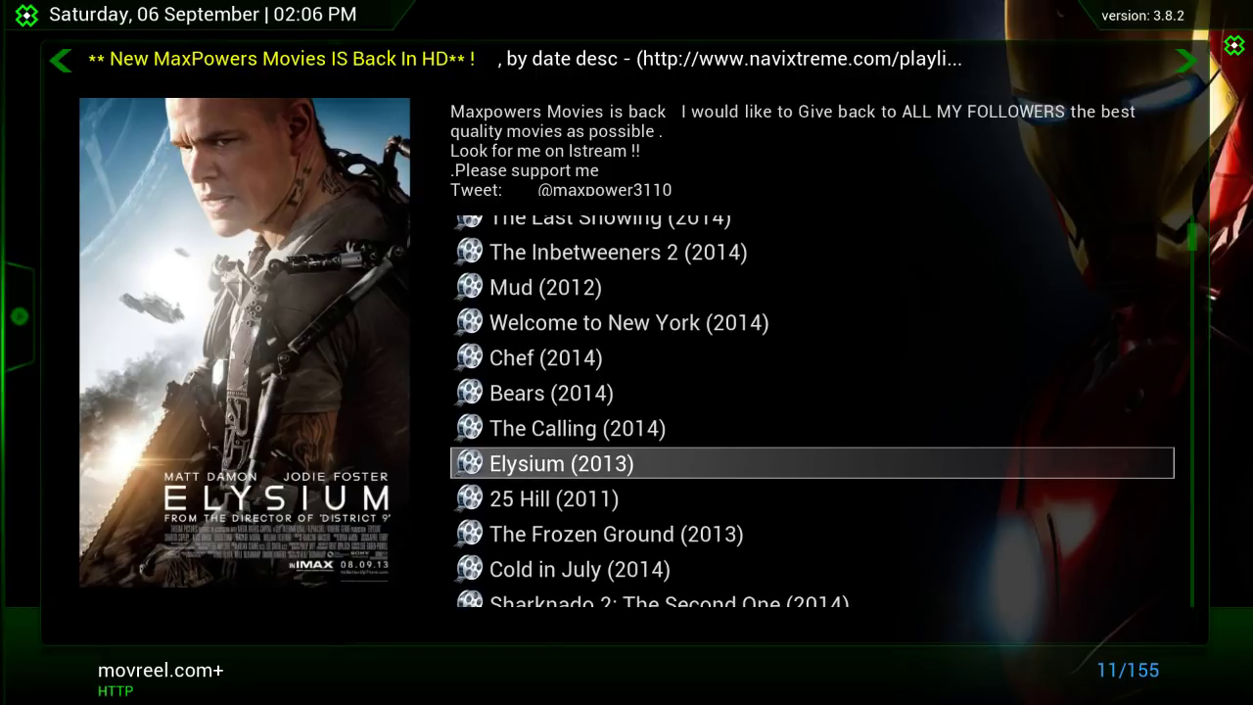
key(Down)
key(Down)
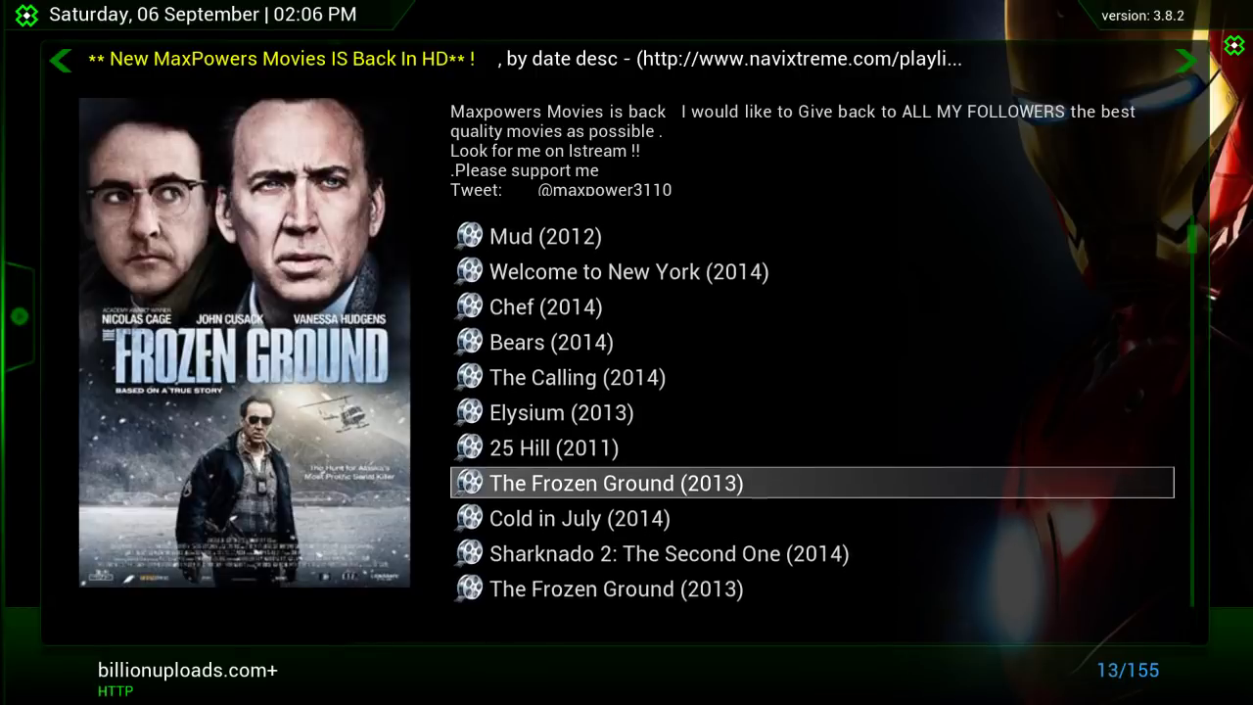
key(Down)
key(Up)
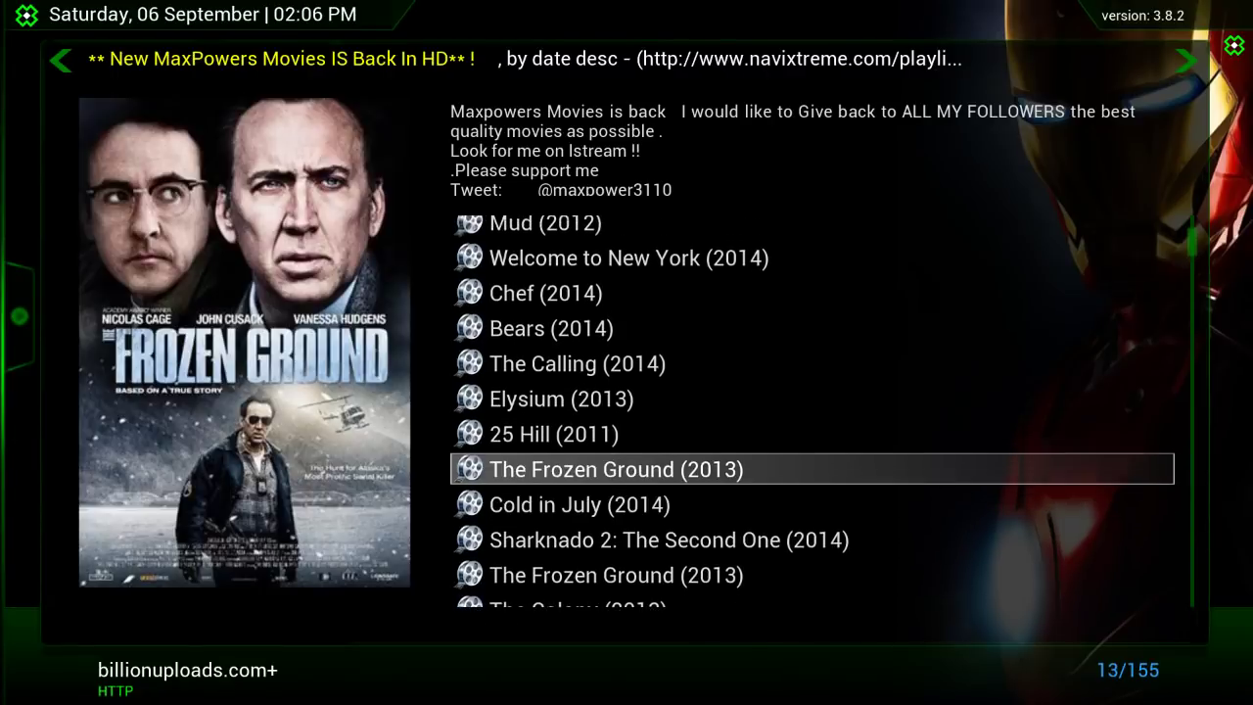
key(Down)
key(Down)
key(Down)
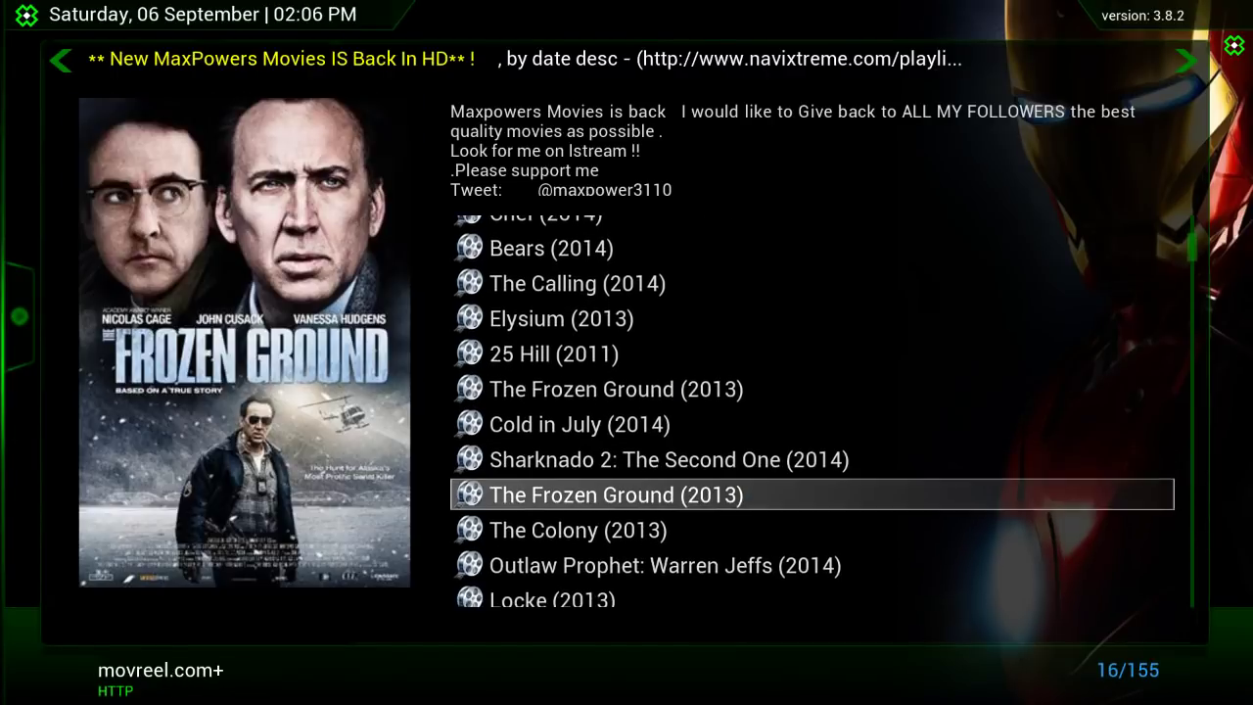
Look through more films and covers in the New MaxPowers Movies playlist, from Sharknado 2 down to Draft Day.
key(Up)
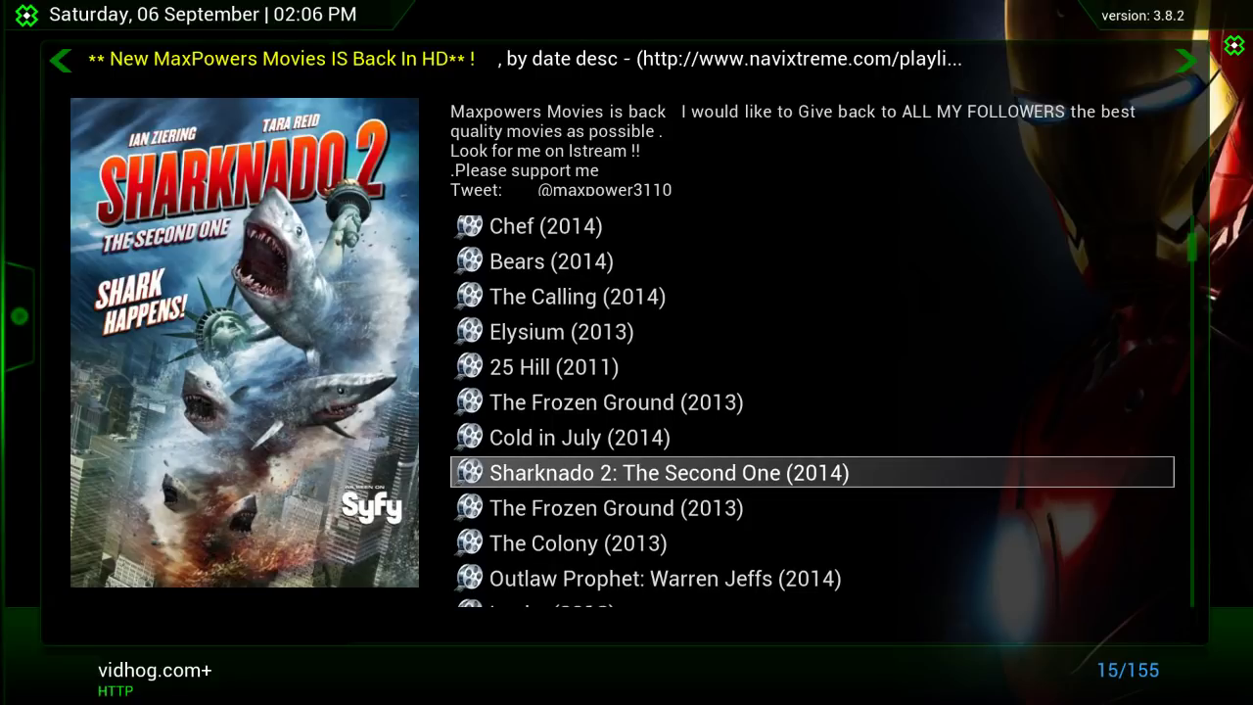
key(Down)
key(Down)
key(Down)
key(Down)
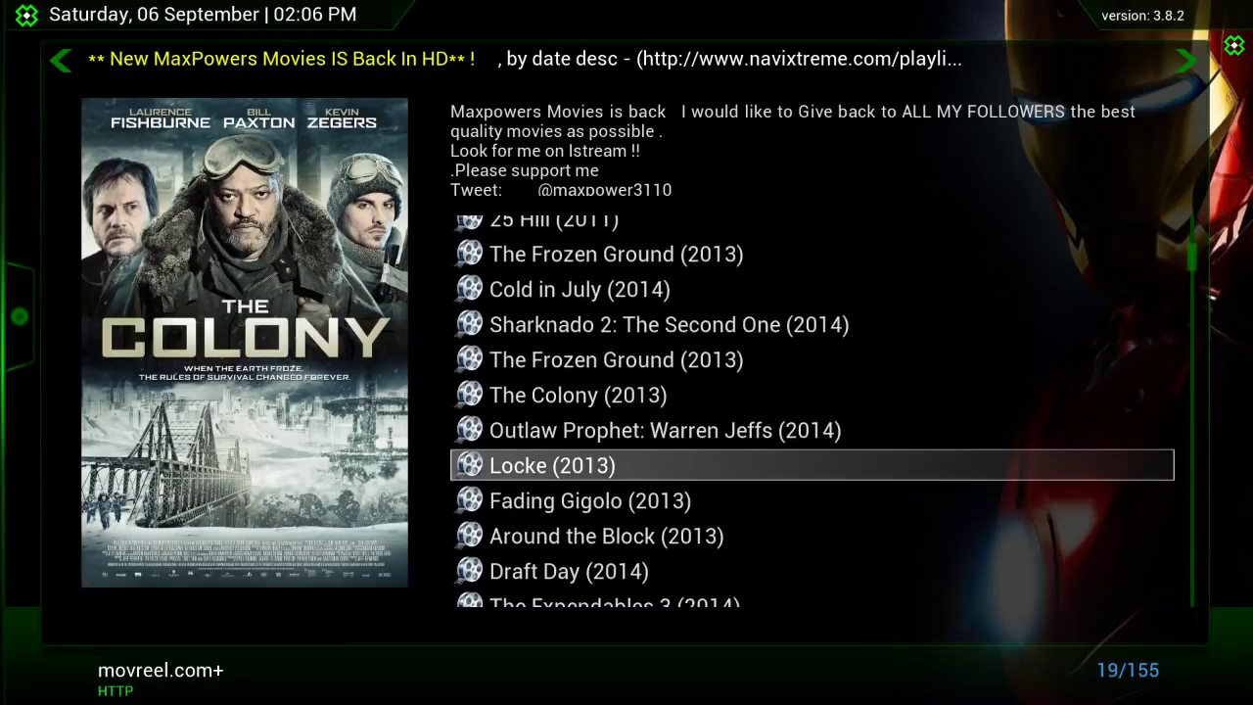
key(Down)
key(Down)
key(Down)
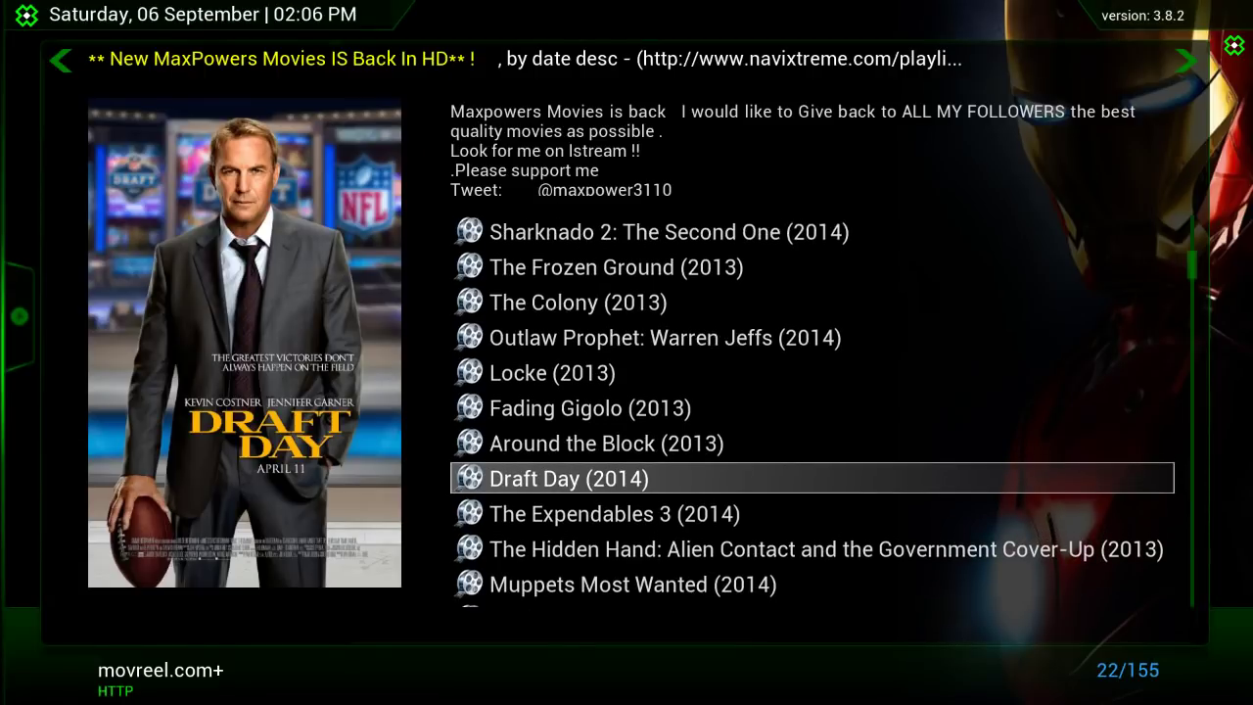
Go back from the date-sorted New MaxPowers Movies playlist through its sort options to the Favorites list.
key(c)
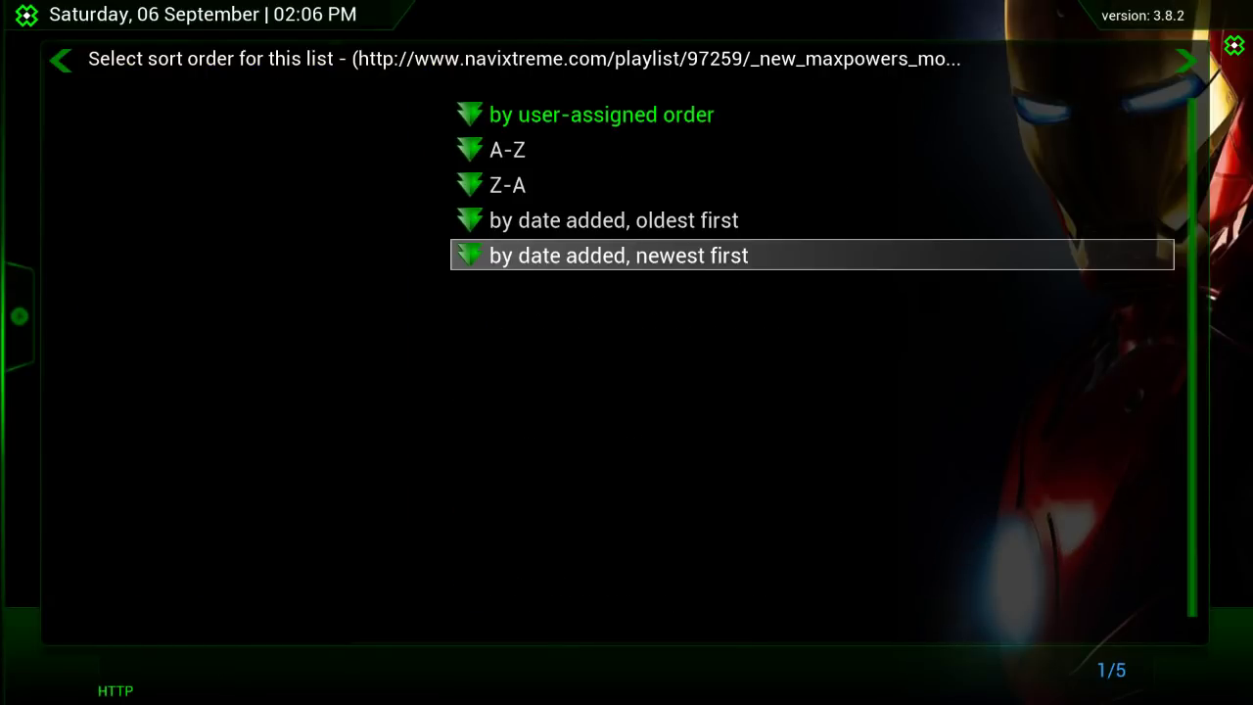
key(Down)
key(Return)
key(BackSpace)
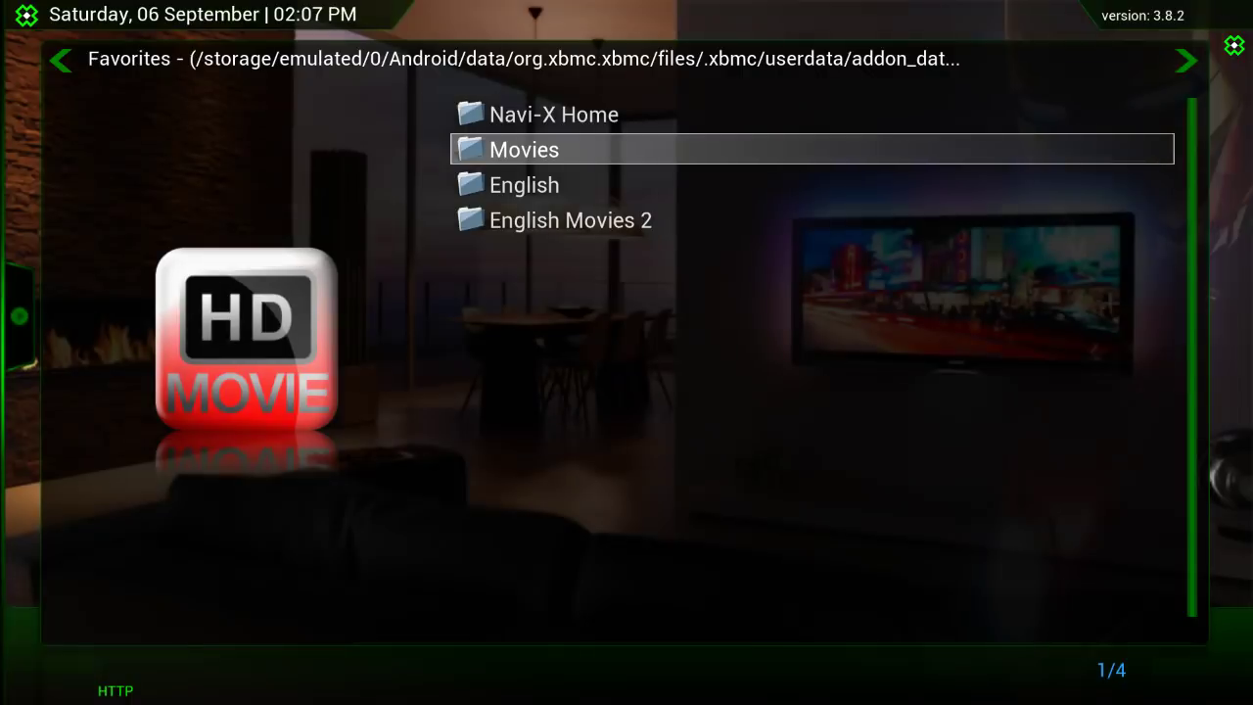
Open the saved English Movies 2 favorite to view its films and return to the Favorites list.
key(Down)
key(Down)
key(Return)
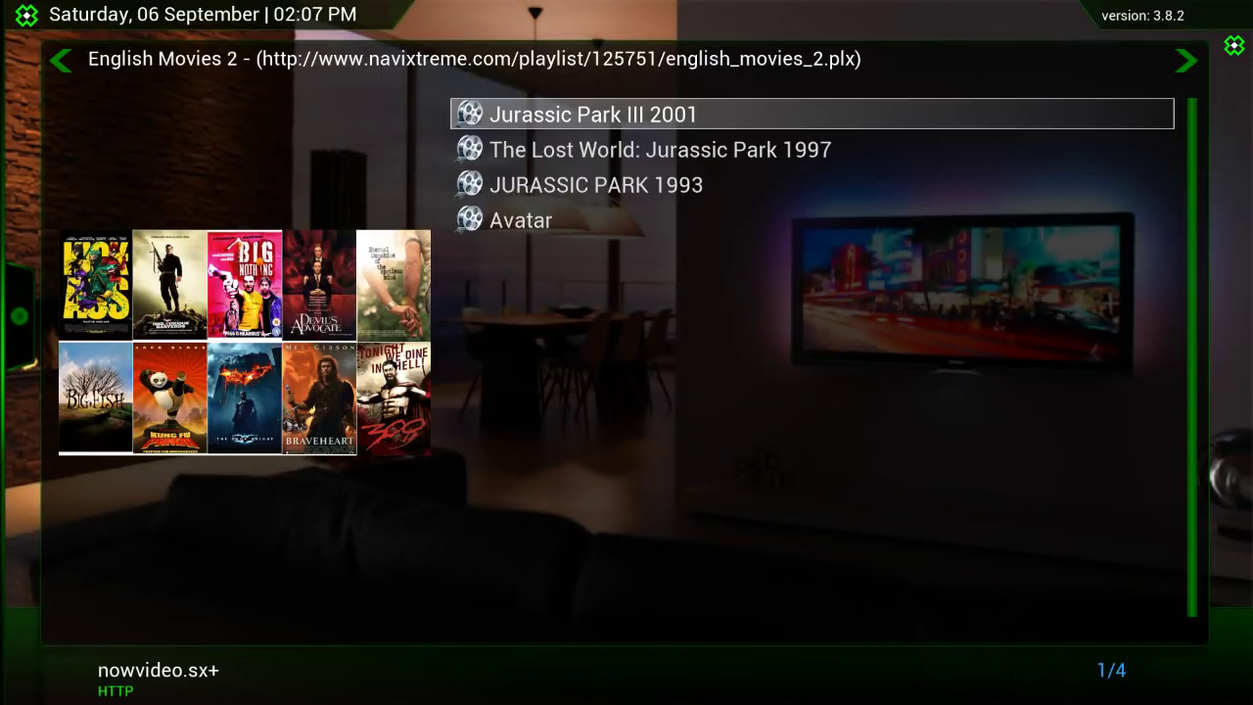
key(BackSpace)
Open the saved English favorite and sort its list by date added, newest first.
key(Up)
key(Return)
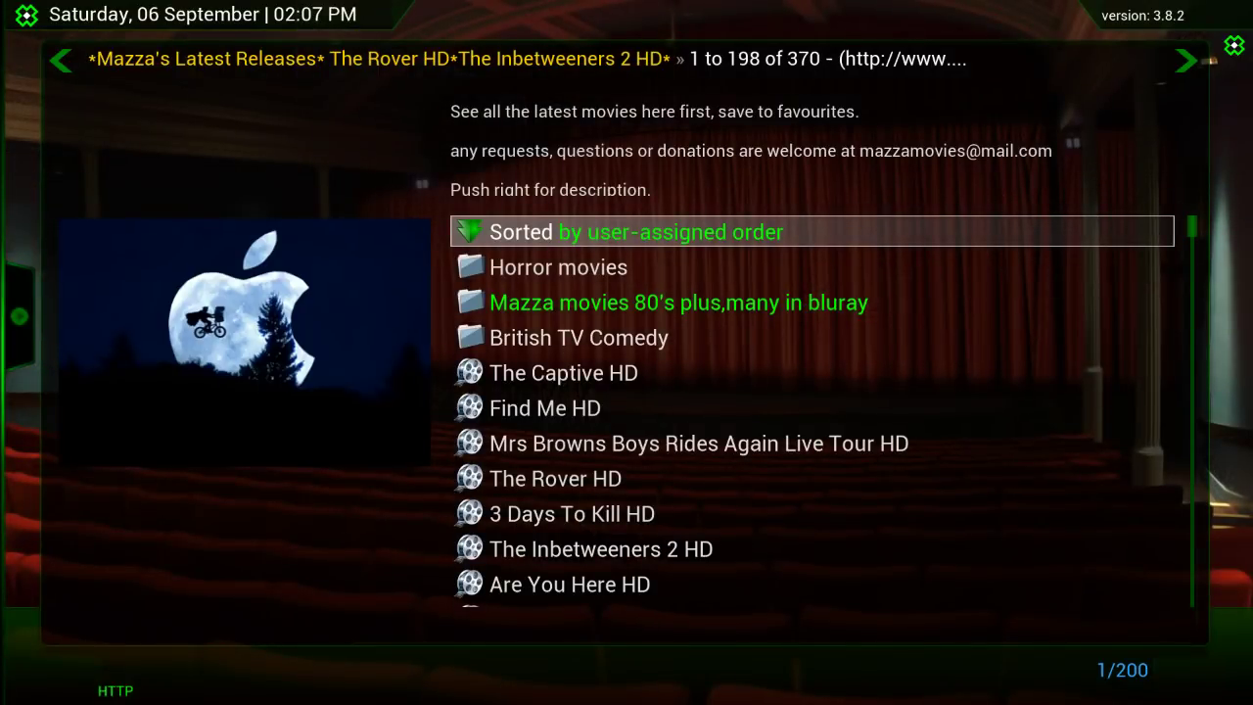
key(Return)
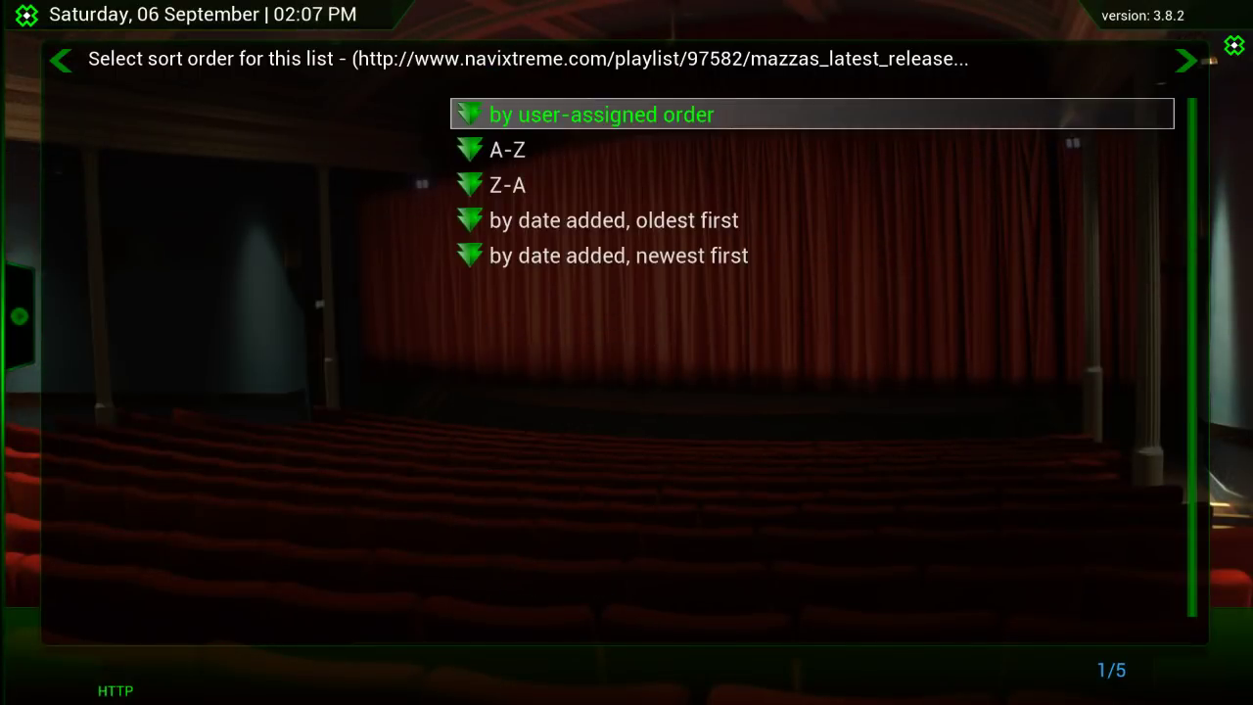
key(Down)
key(Down)
key(Down)
key(Down)
key(Return)
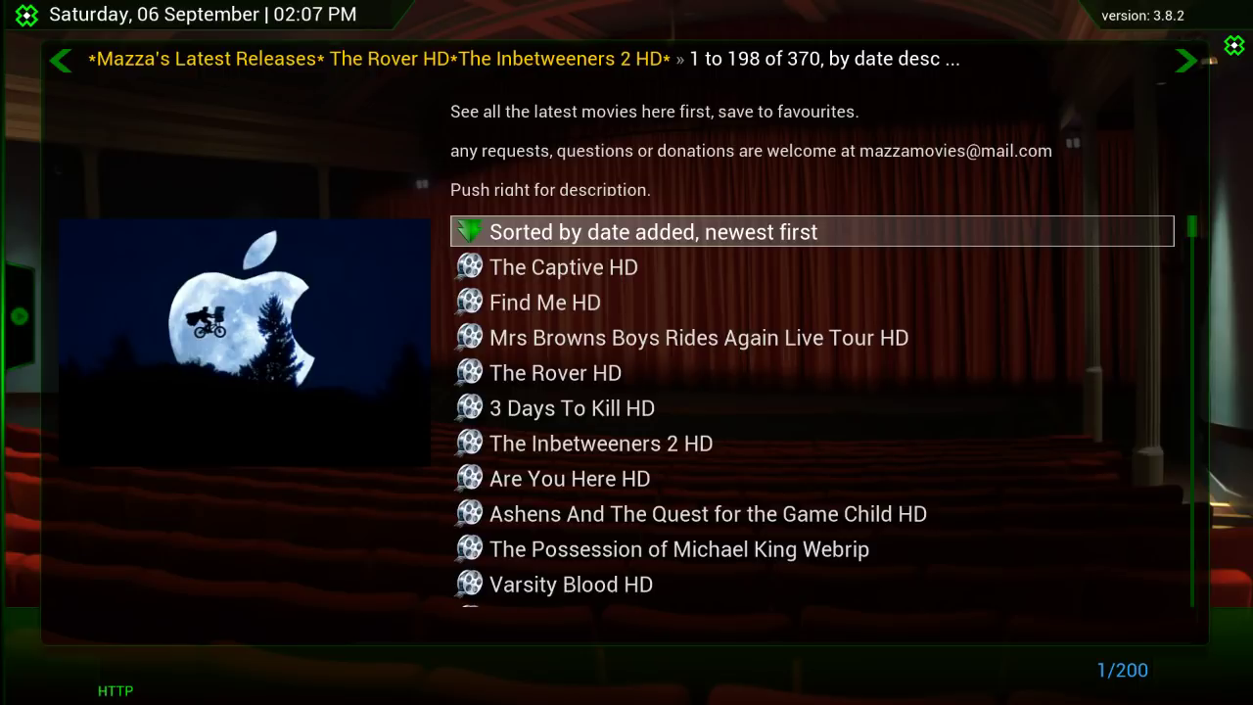
Browse the newest films and their cover images in the date-sorted Mazza's Latest Releases playlist.
key(Down)
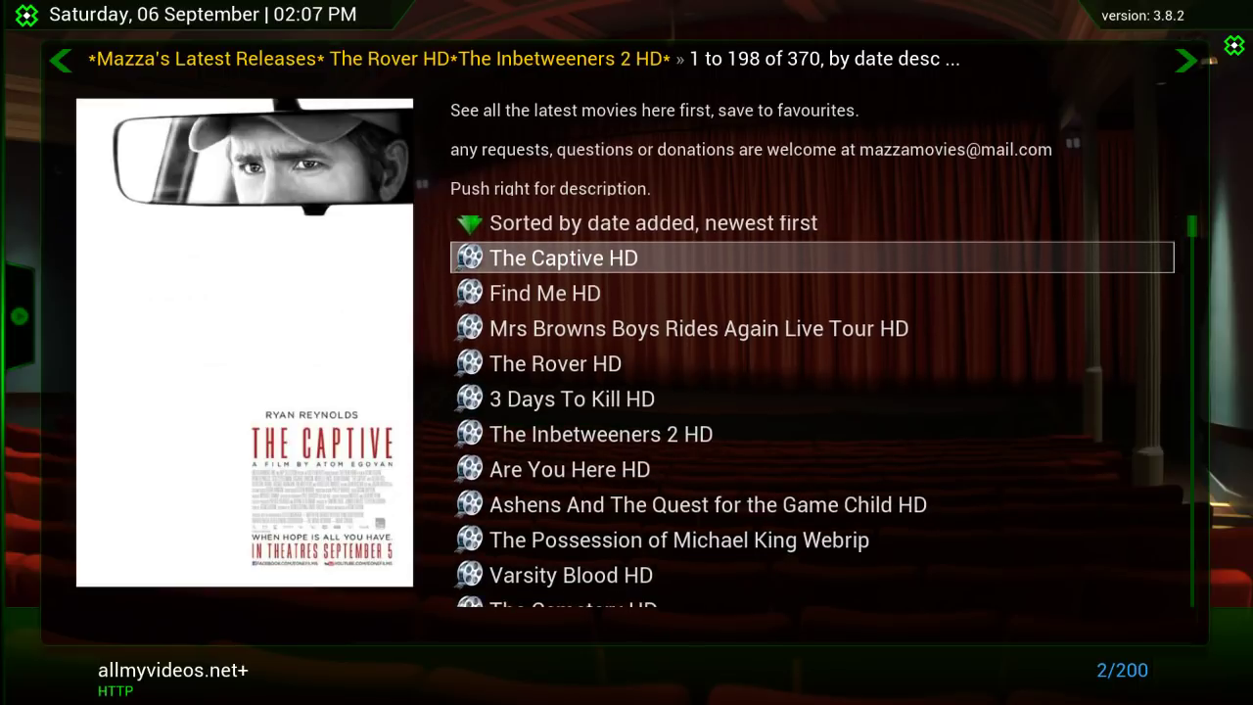
key(Down)
key(Down)
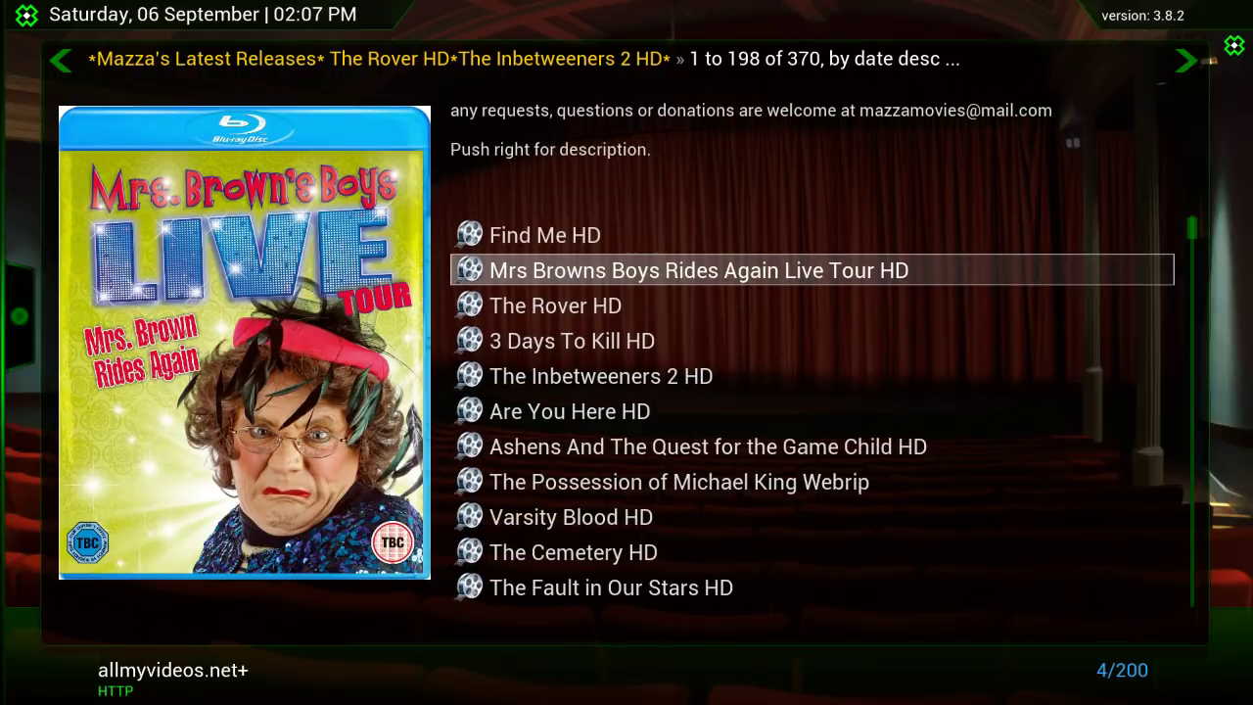
key(Down)
key(Down)
key(Down)
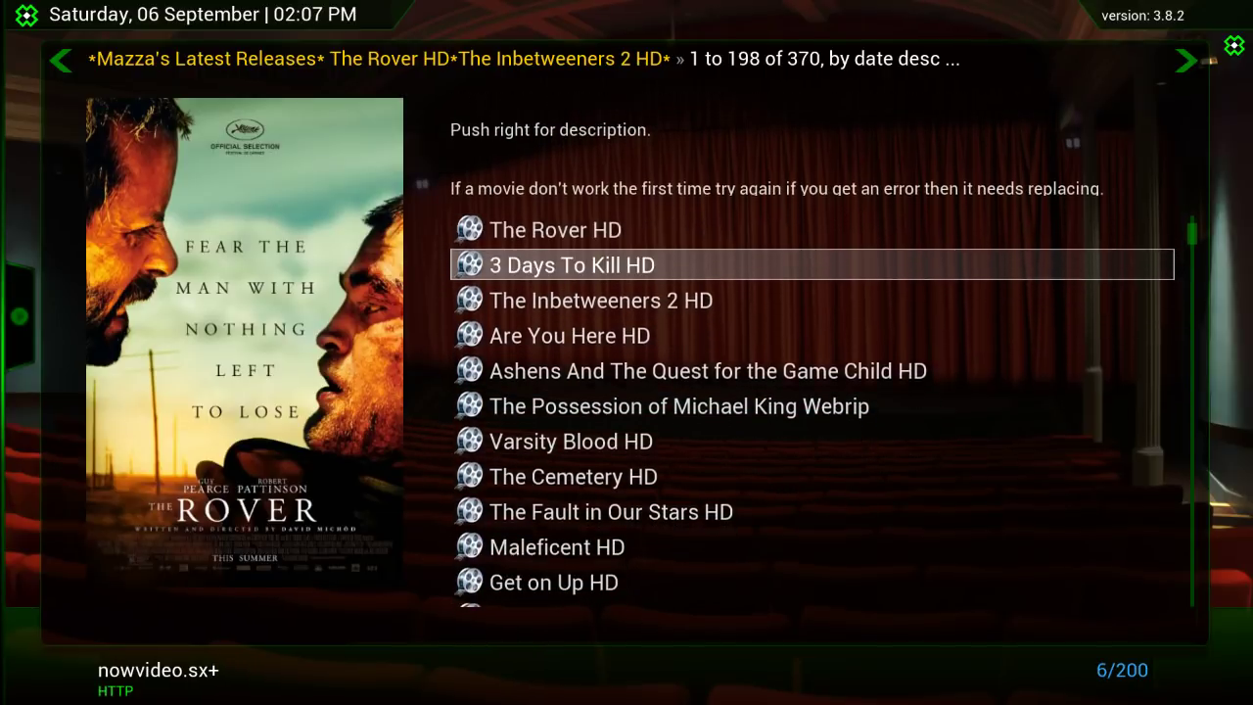
key(Down)
key(Down)
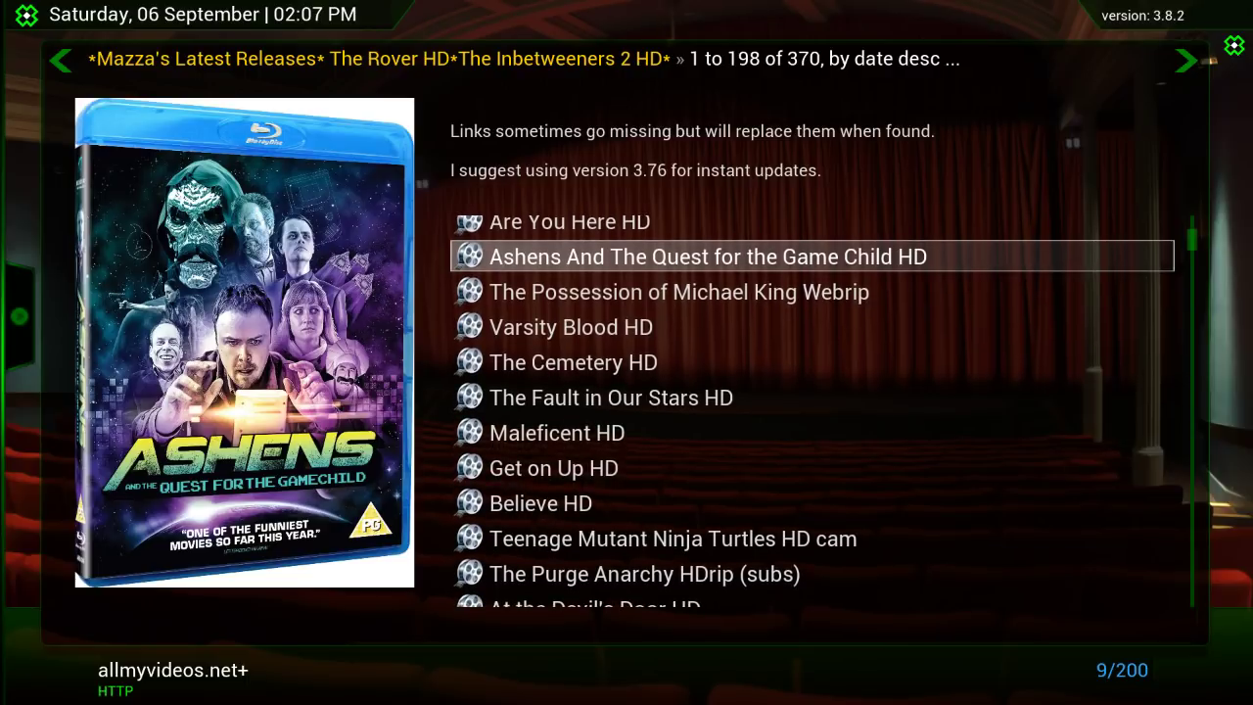
key(Down)
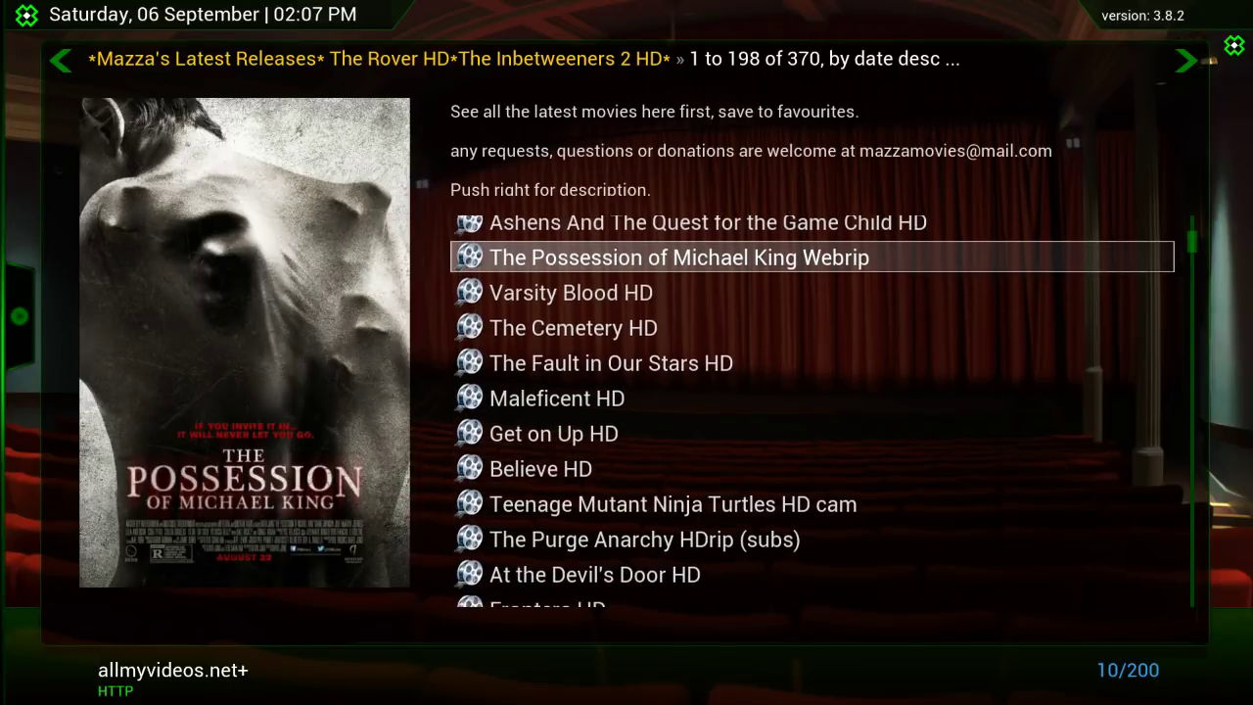
key(Down)
key(Down)
key(Down)
key(Down)
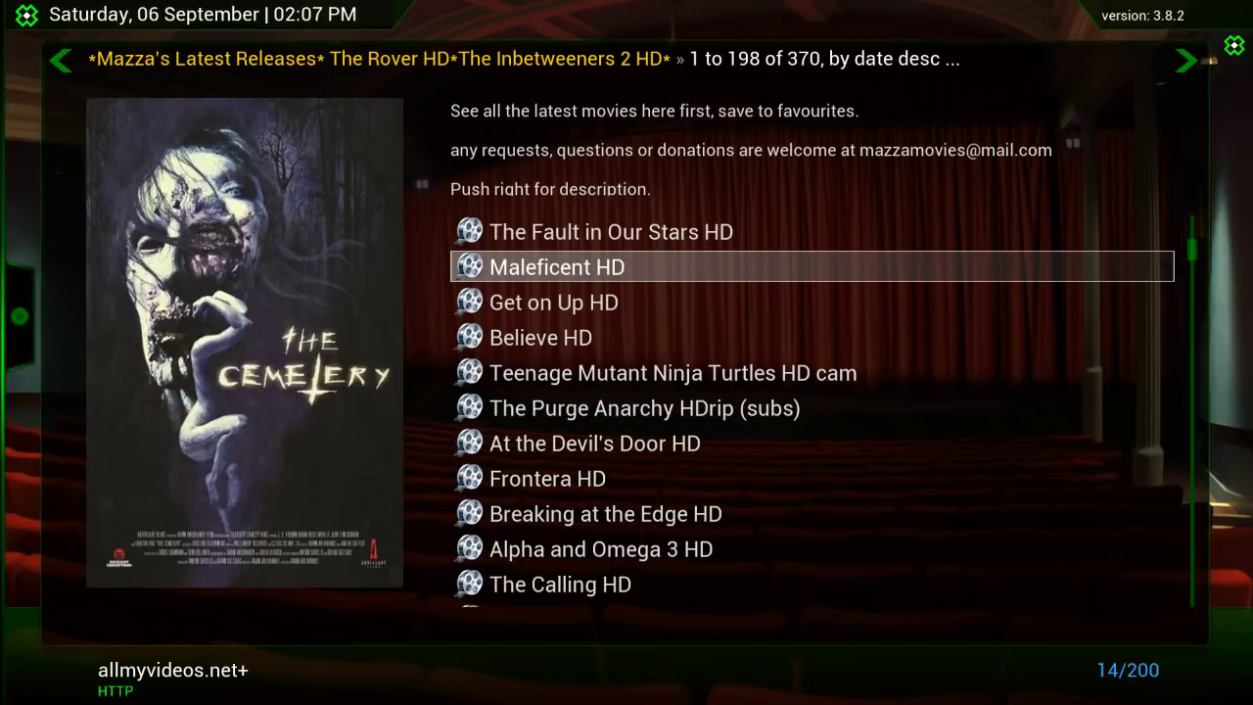
key(Down)
key(Down)
key(Down)
key(Down)
key(Down)
key(Down)
key(Down)
key(Down)
key(Down)
key(Down)
key(Down)
key(Down)
key(Down)
key(Down)
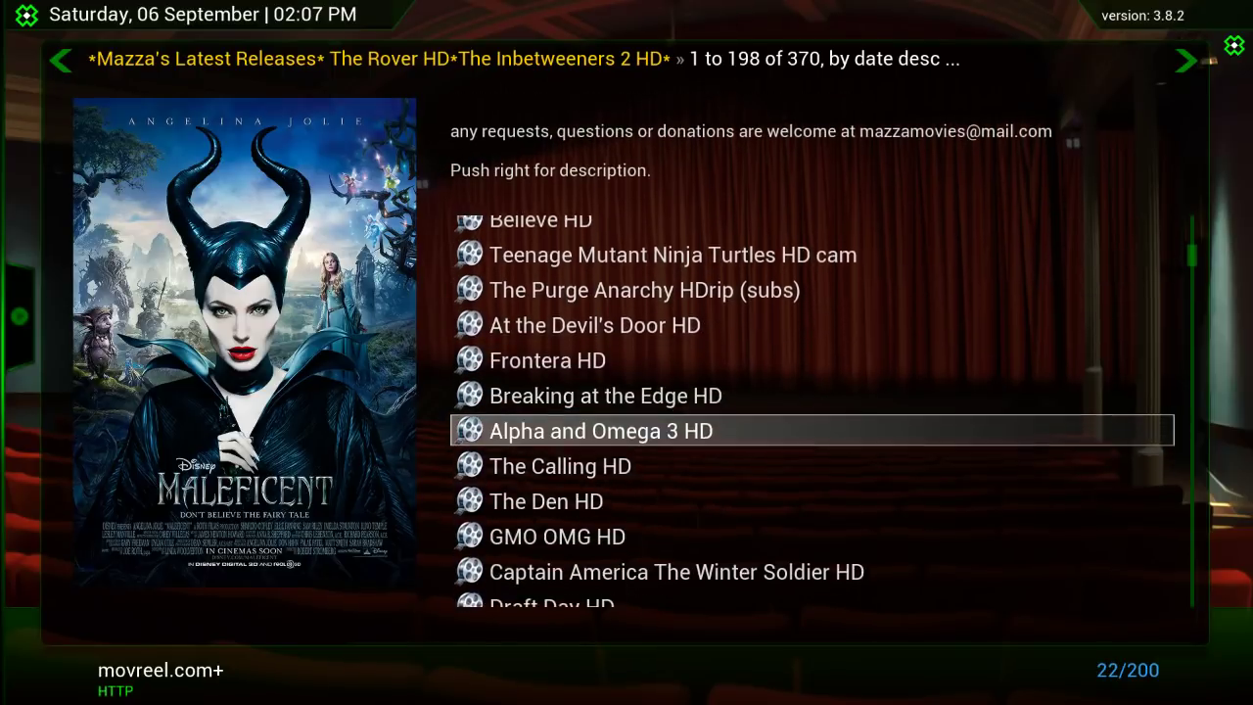
key(Down)
key(Down)
key(Down)
key(Down)
key(Down)
key(Down)
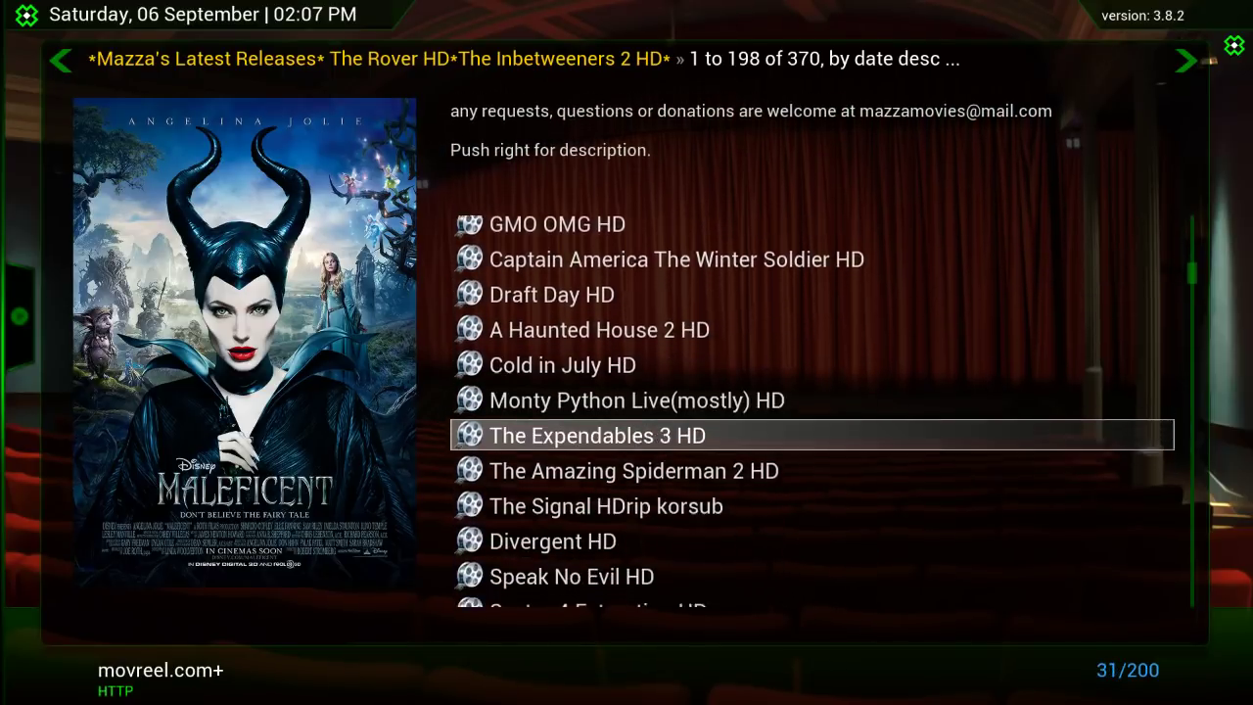
key(Up)
key(Up)
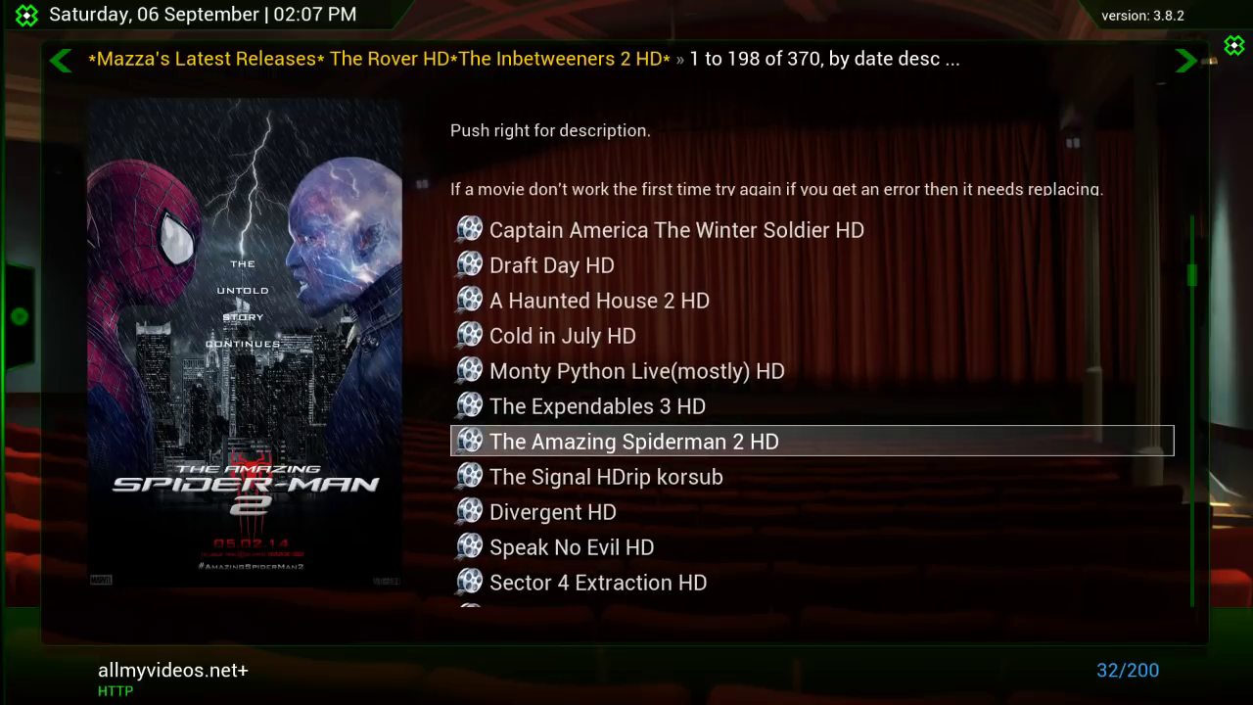
key(Up)
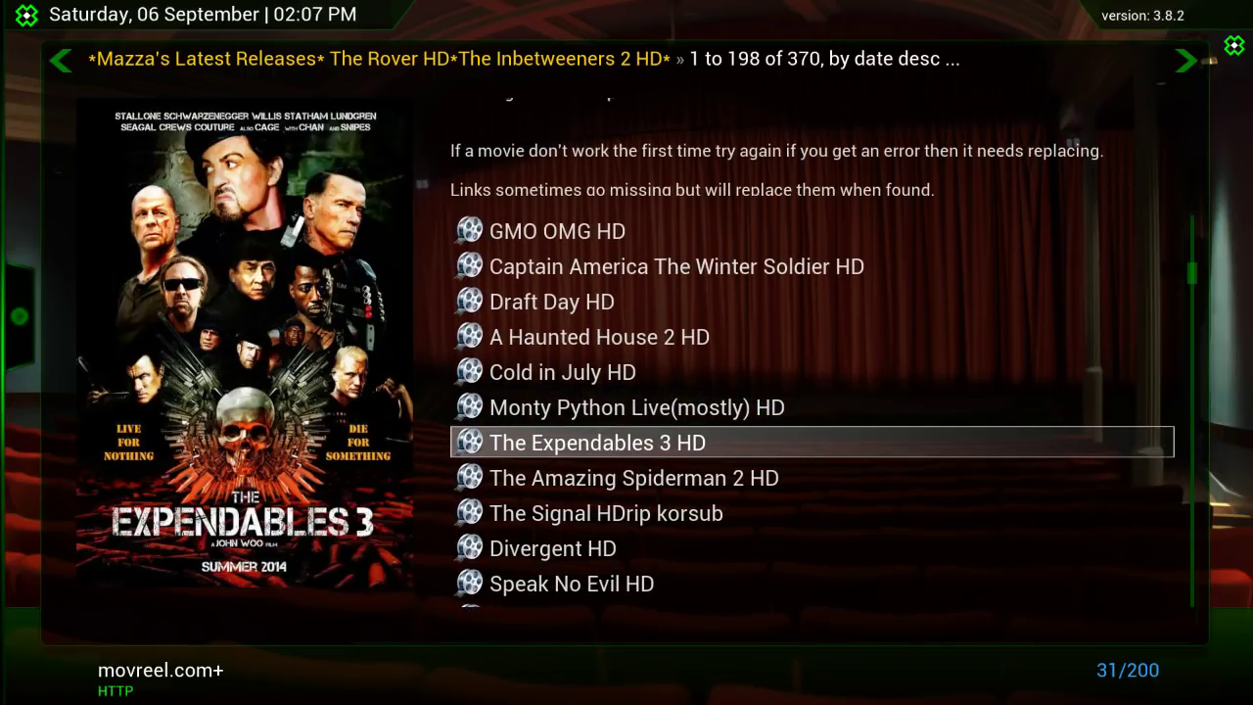
Look through the older films further down the Mazza's Latest Releases playlist, as far as Reasonable Doubt.
key(Down)
key(Down)
key(Down)
key(Down)
key(Down)
key(Down)
key(Down)
key(Down)
key(Down)
key(Down)
key(Down)
key(Down)
key(Down)
key(Down)
key(Down)
key(Down)
key(Down)
key(Down)
key(Down)
key(Down)
key(Down)
key(Down)
key(Down)
key(Down)
key(Down)
key(Down)
key(Down)
key(Down)
key(Down)
key(Down)
key(Down)
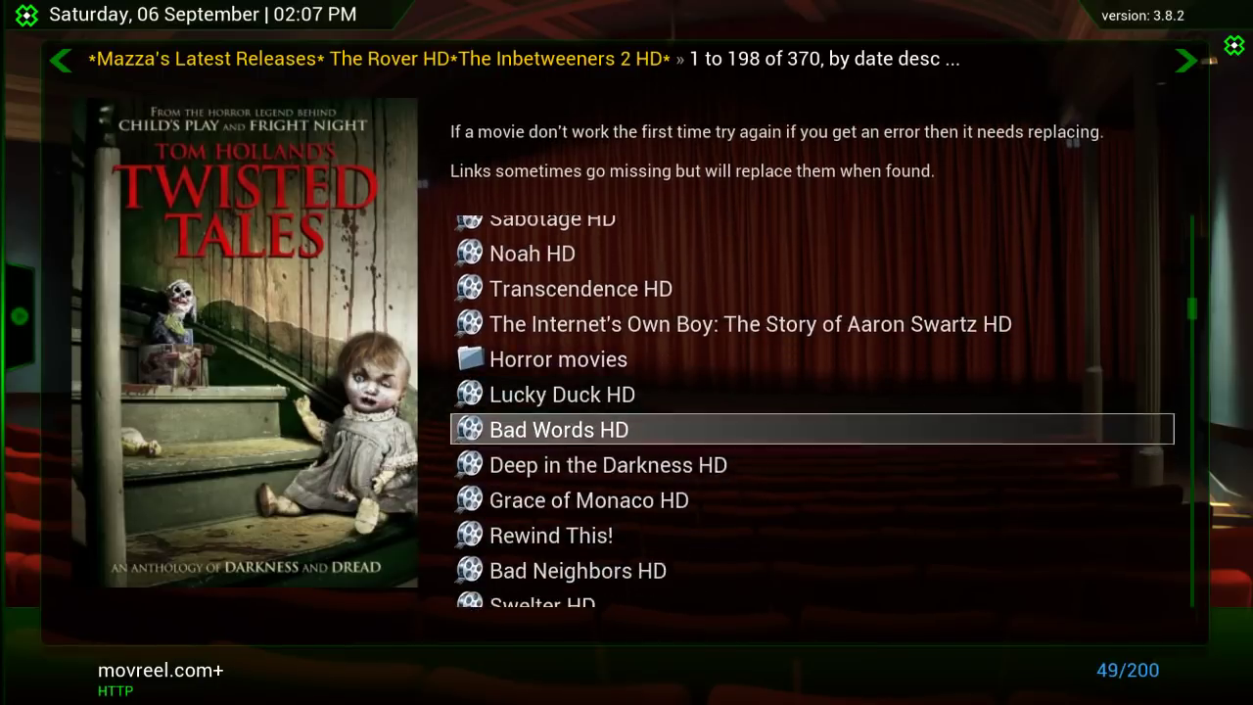
key(Down)
key(Down)
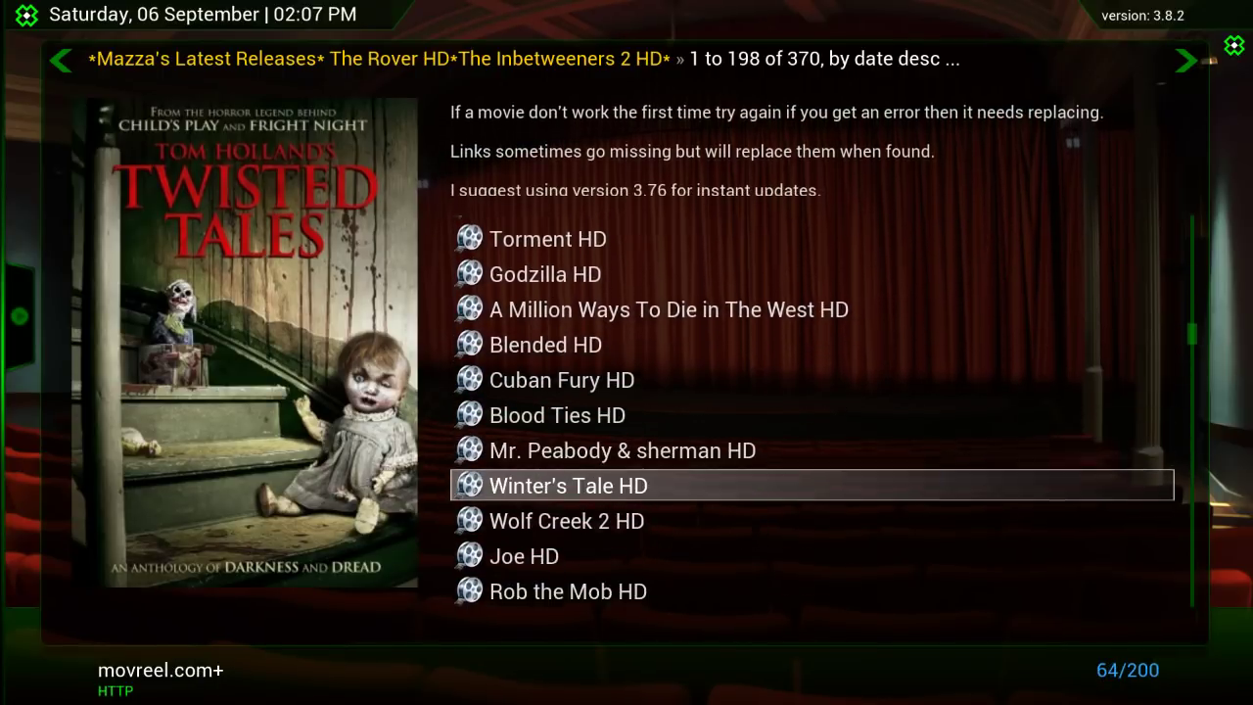
key(Up)
key(Up)
key(Up)
key(Up)
key(Up)
key(Up)
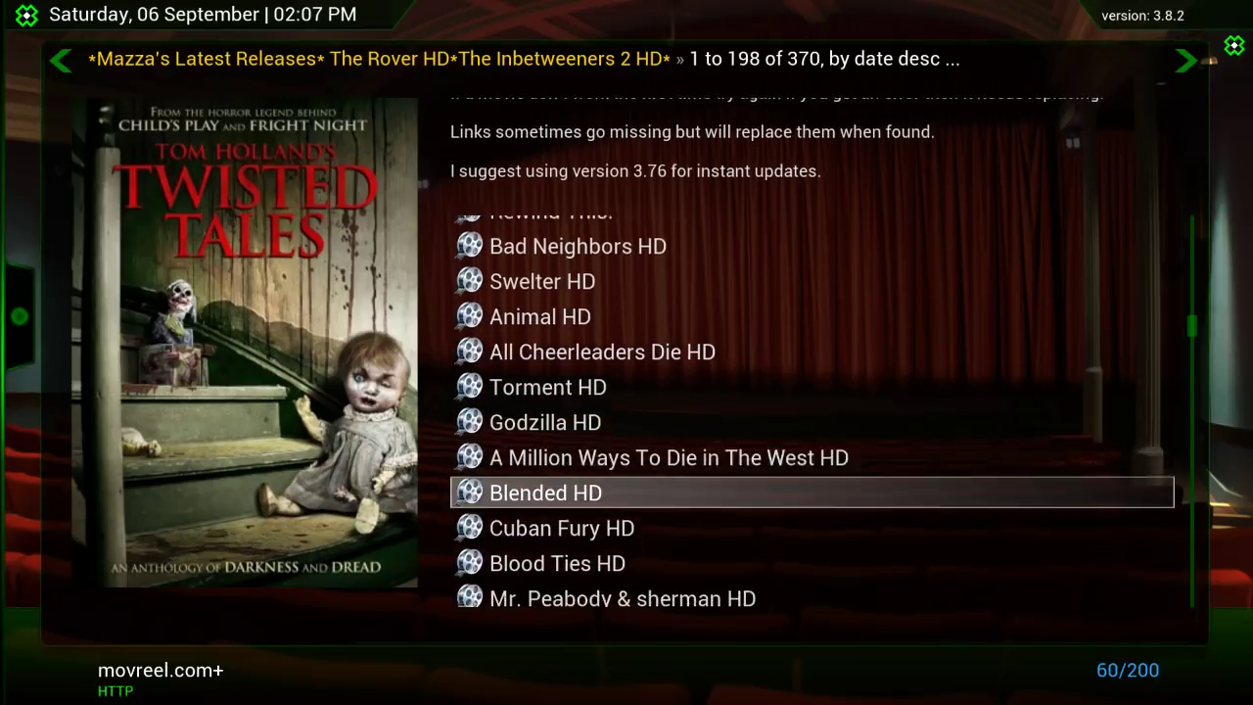
key(Down)
key(Down)
key(Down)
key(Down)
key(Down)
key(Down)
key(Down)
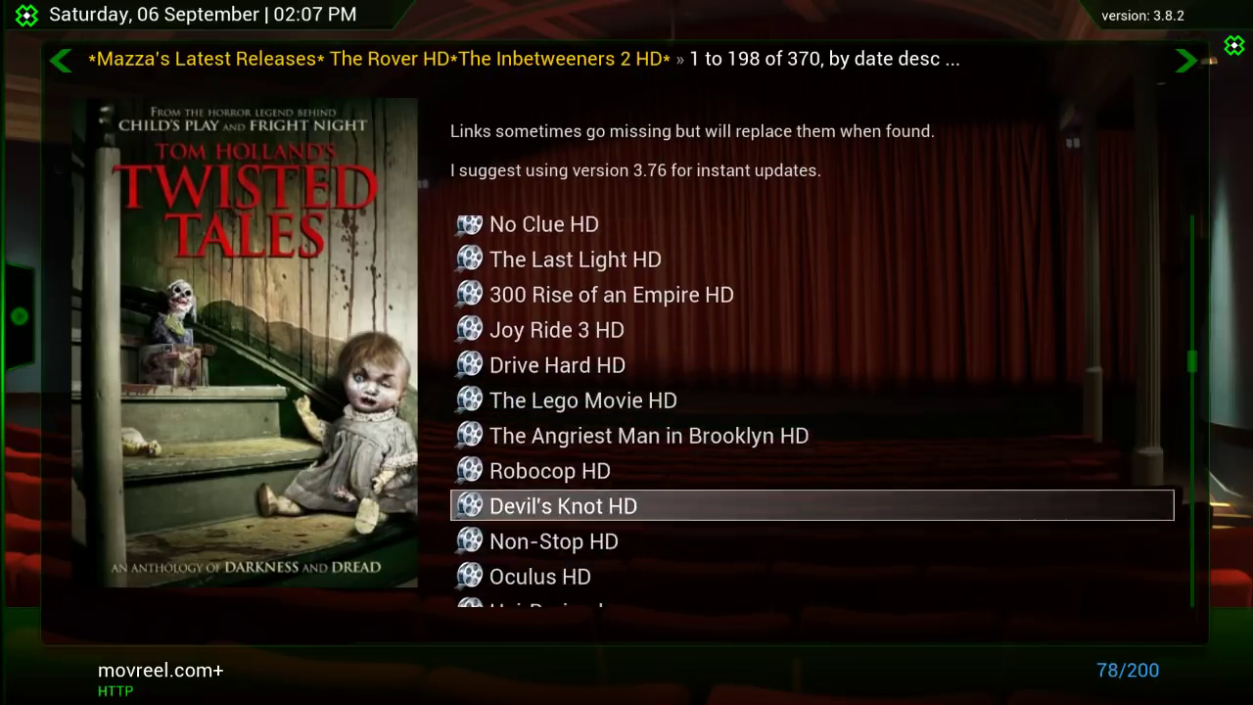
key(Down)
key(Down)
key(Down)
key(Down)
key(Down)
key(Down)
key(Down)
key(Down)
key(Down)
key(Down)
key(Down)
key(Down)
key(Down)
key(Down)
key(Down)
key(Down)
key(Down)
key(Down)
key(Down)
key(Down)
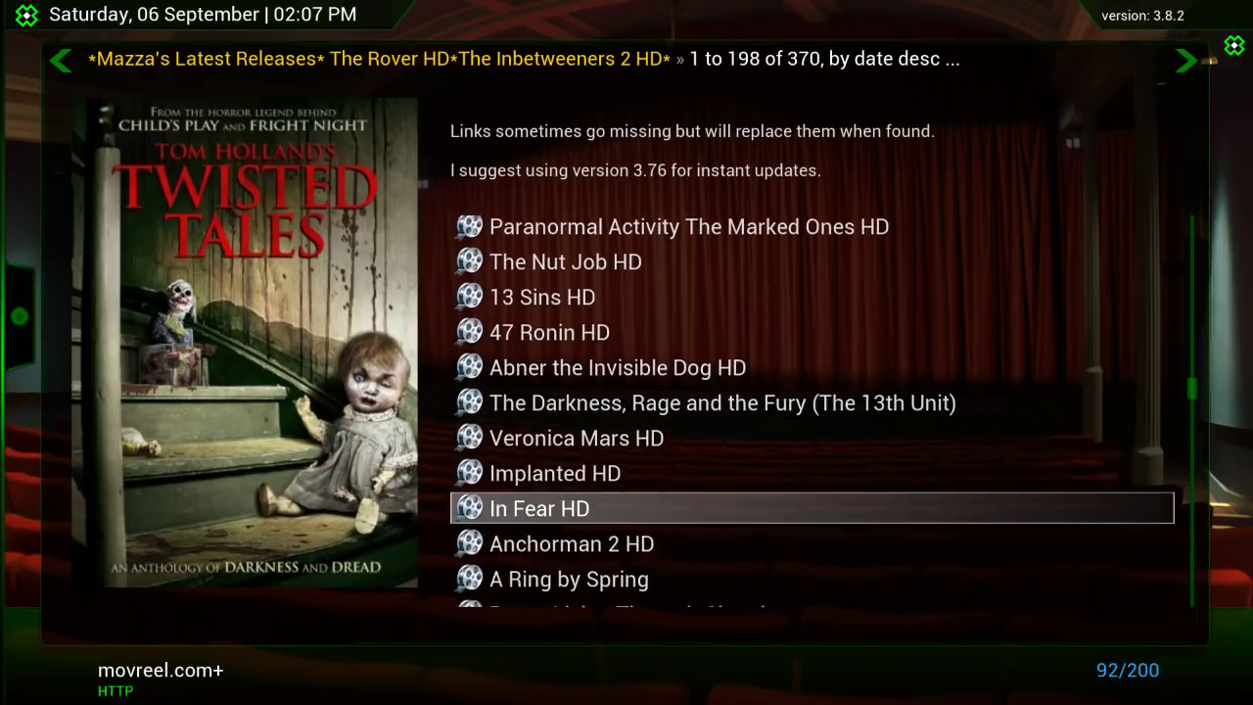
key(Down)
key(Down)
key(Down)
key(Down)
key(Down)
key(Down)
key(Down)
key(Down)
key(Down)
key(Down)
key(Down)
key(Down)
key(Down)
key(Down)
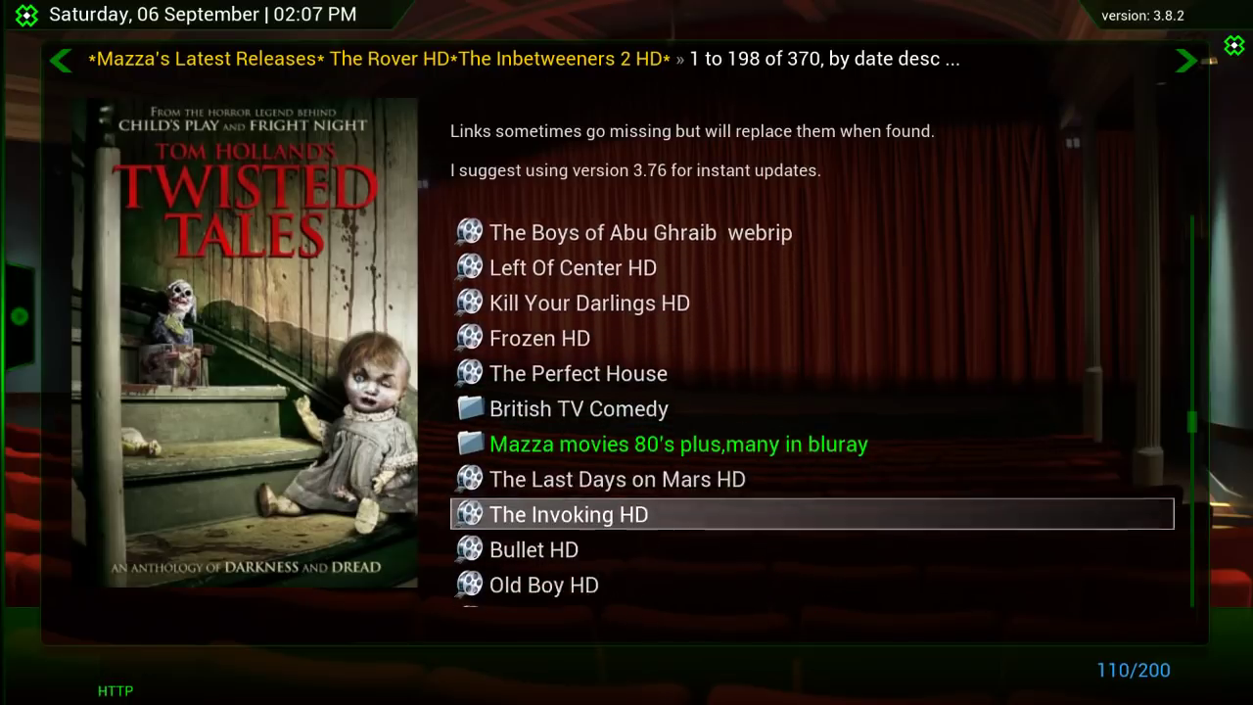
key(Down)
key(Down)
key(Down)
key(Down)
key(Down)
key(Down)
key(Down)
key(Down)
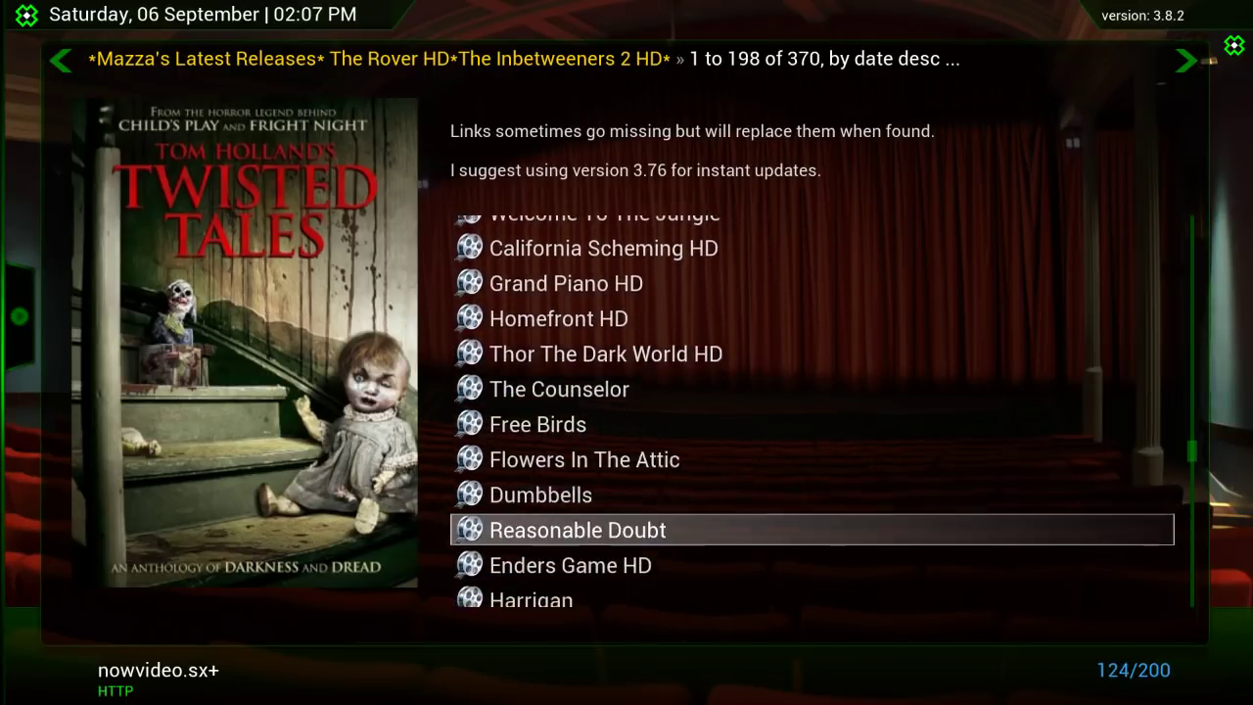
Look through the older films in the Mazza's Latest Releases playlist, from Reasonable Doubt down to The Banshee Chapter.
key(Down)
key(Down)
key(Down)
key(Down)
key(Down)
key(Down)
key(Down)
key(Down)
key(Down)
key(Down)
key(Down)
key(Down)
key(Down)
key(Down)
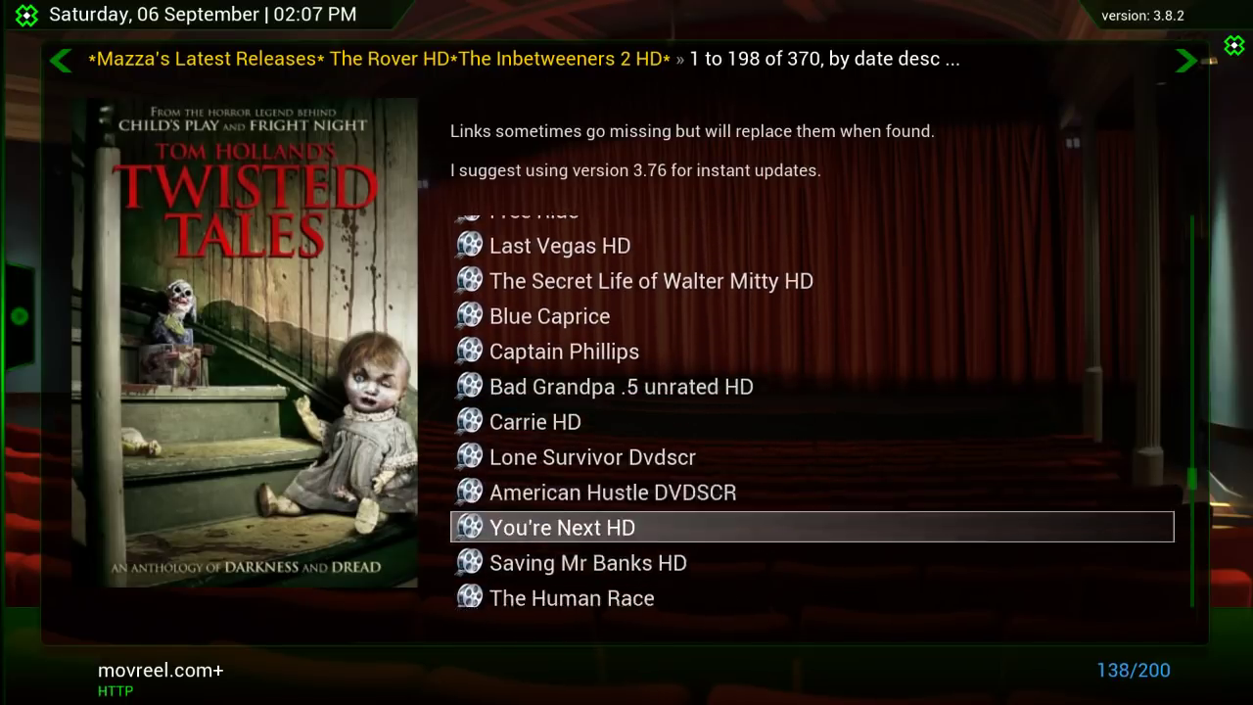
key(Down)
key(Down)
key(Down)
key(Down)
key(Down)
key(Down)
key(Down)
key(Down)
key(Down)
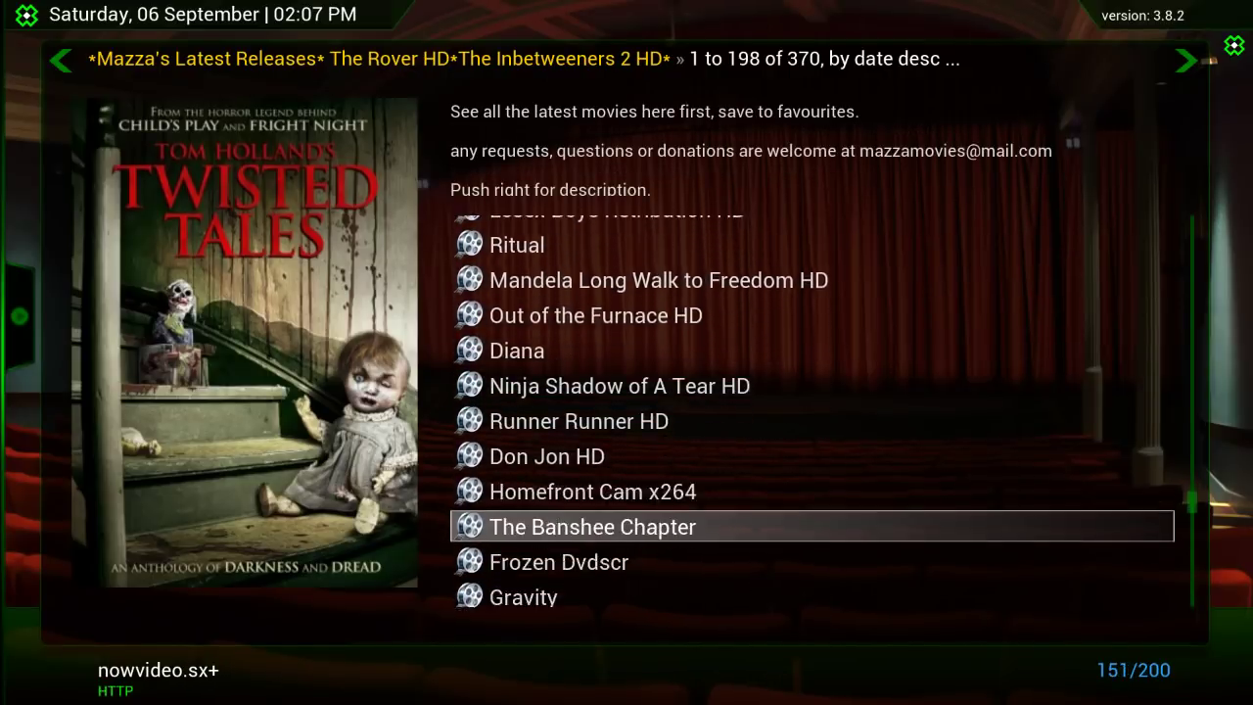
Look back over the playlist's films from The Banshee Chapter up to the British TV Comedy folder.
key(Up)
key(Up)
key(Up)
key(Up)
key(Up)
key(Up)
key(Up)
key(Up)
key(Up)
key(Up)
key(Up)
key(Up)
key(Up)
key(Up)
key(Up)
key(Up)
key(Up)
key(Up)
key(Up)
key(Up)
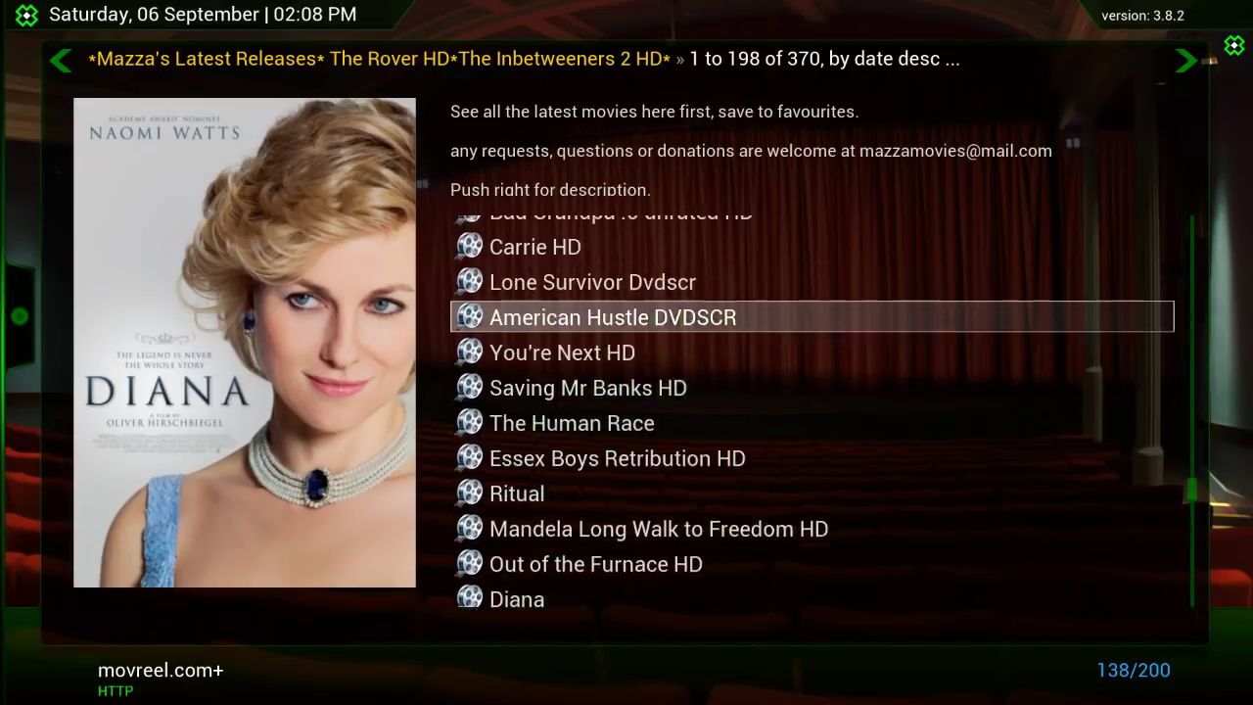
key(Up)
key(Up)
key(Up)
key(Up)
key(Up)
key(Up)
key(Up)
key(Up)
key(Up)
key(Up)
key(Up)
key(Up)
key(Up)
key(Up)
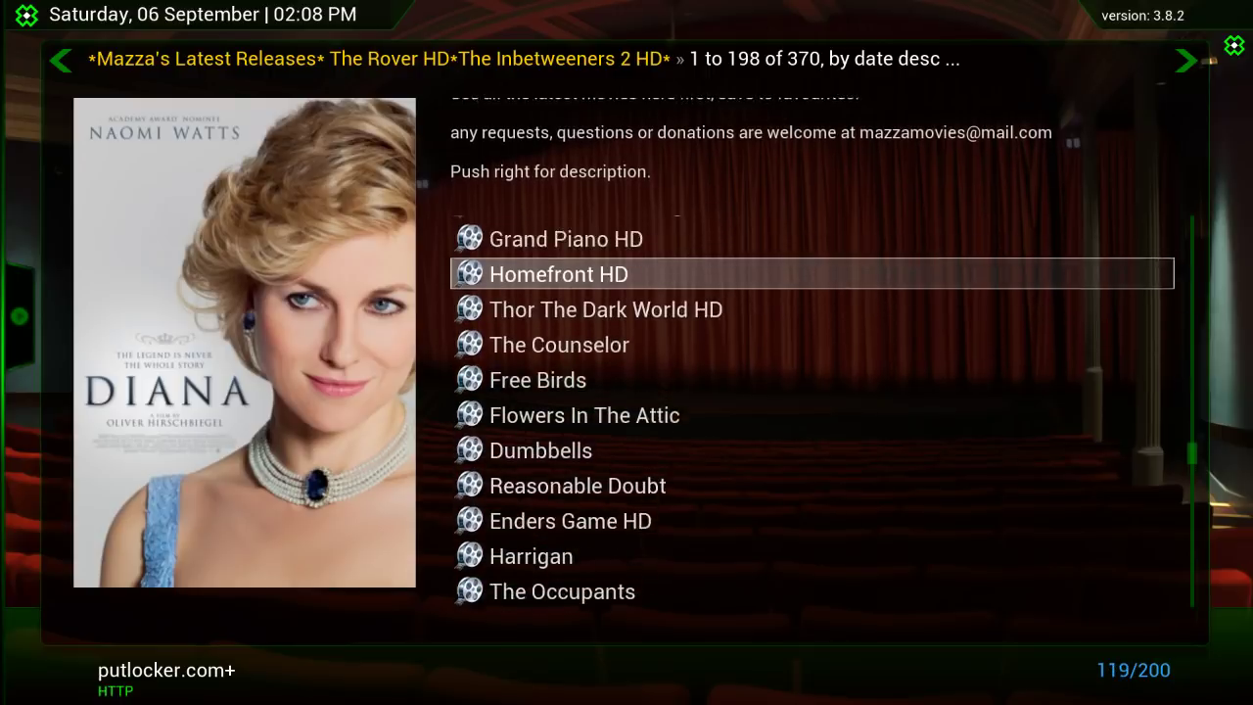
key(Up)
key(Up)
key(Up)
key(Up)
key(Up)
key(Up)
key(Up)
key(Up)
key(Up)
key(Up)
key(Up)
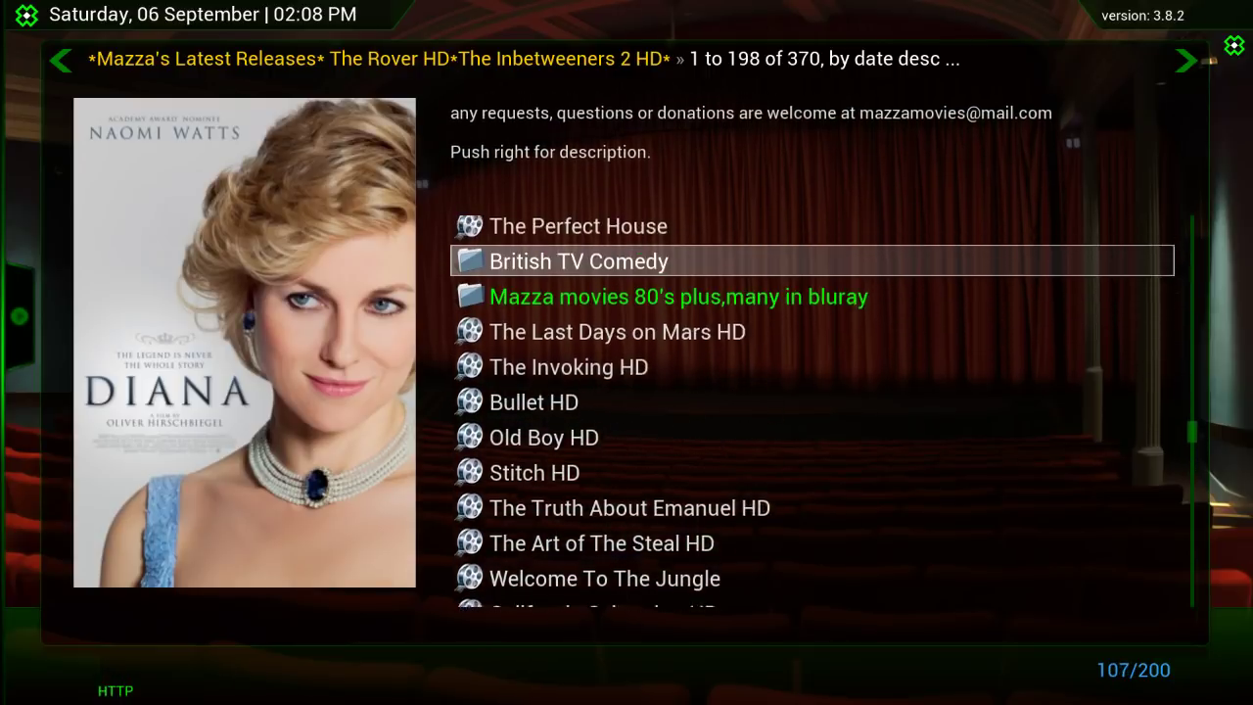
View the cover images of The Perfect House and Frozen HD.
key(Down)
key(Down)
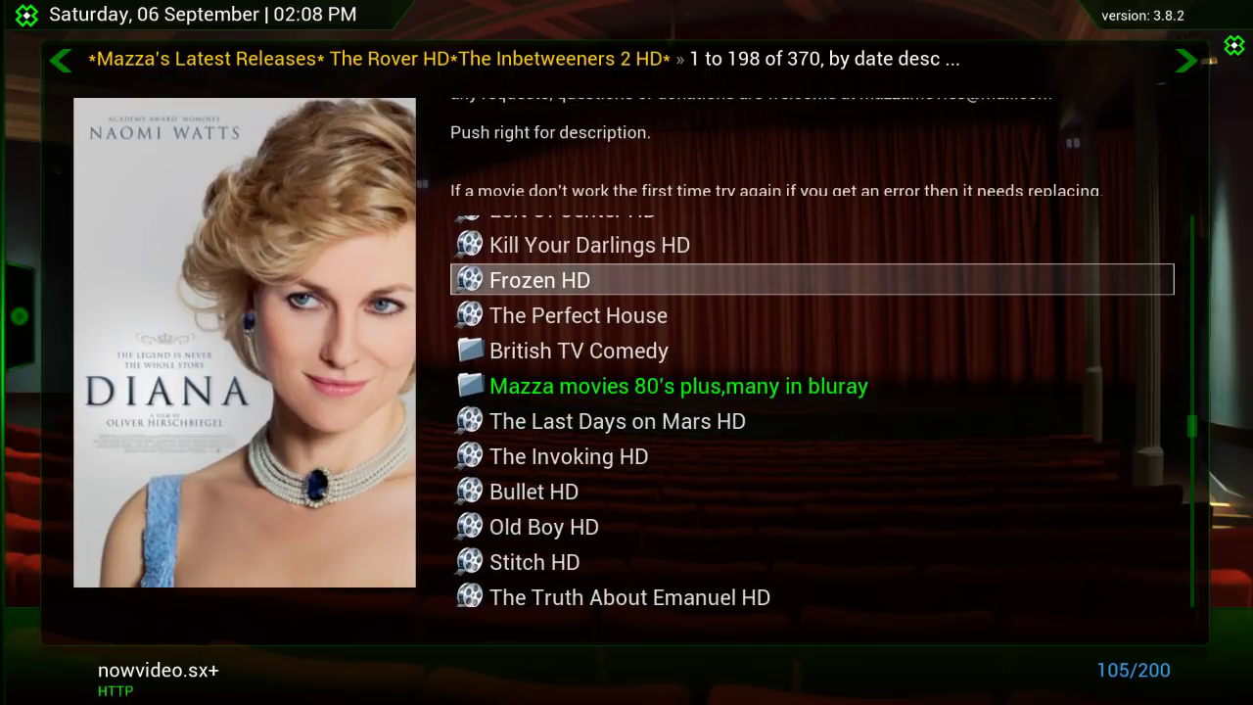
key(Up)
key(Down)
key(Down)
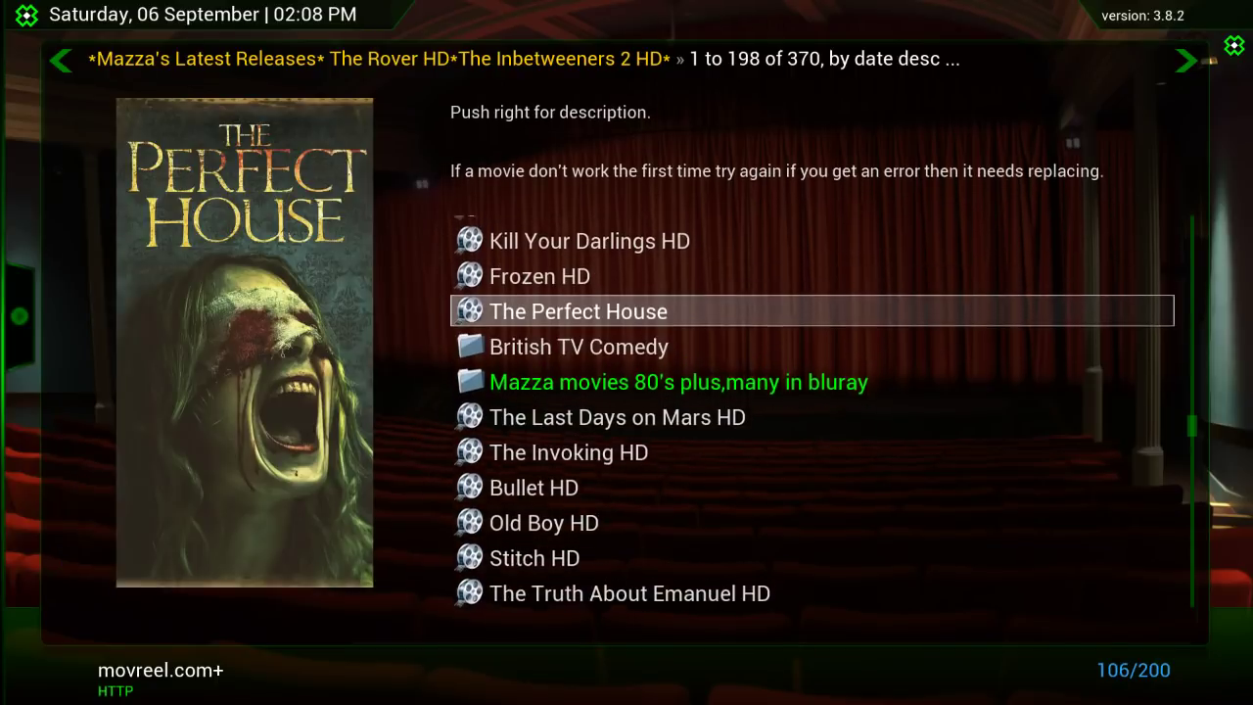
key(Up)
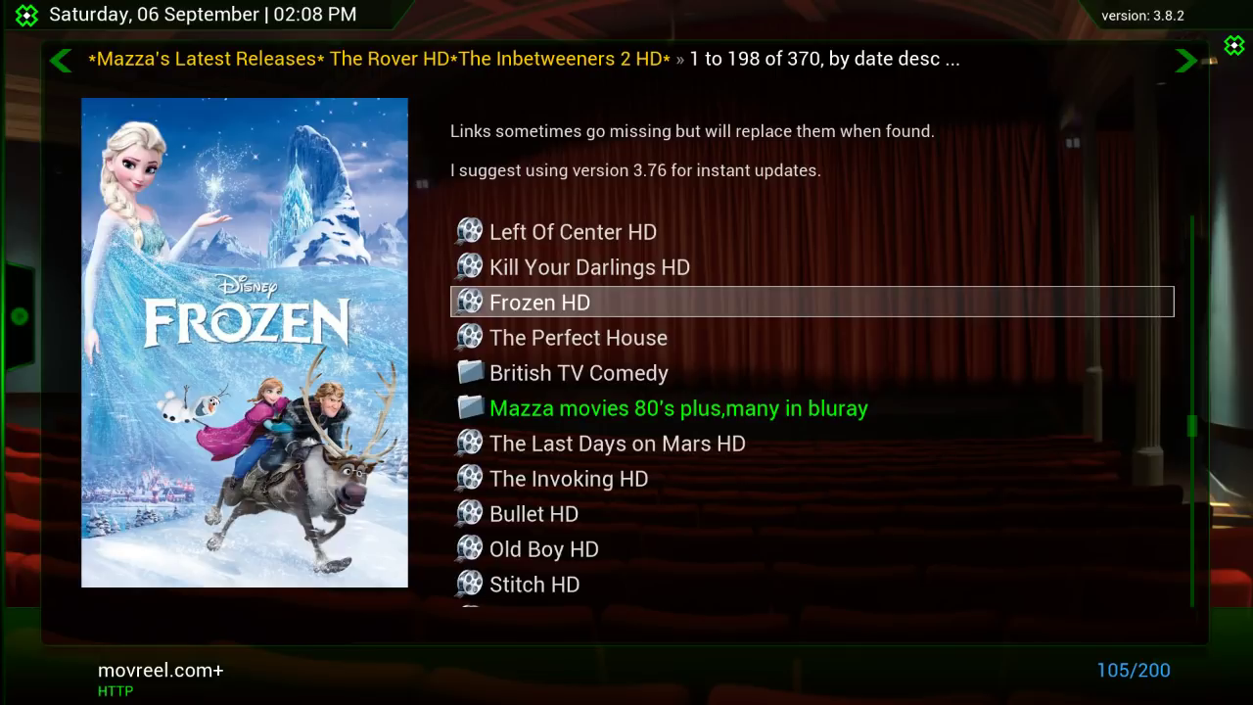
Browse the newer films listed above Frozen HD, up to The Lego Movie HD.
key(Up)
key(Up)
key(Up)
key(Up)
key(Up)
key(Up)
key(Up)
key(Up)
key(Up)
key(Up)
key(Up)
key(Up)
key(Up)
key(Up)
key(Up)
key(Up)
key(Up)
key(Up)
key(Up)
key(Up)
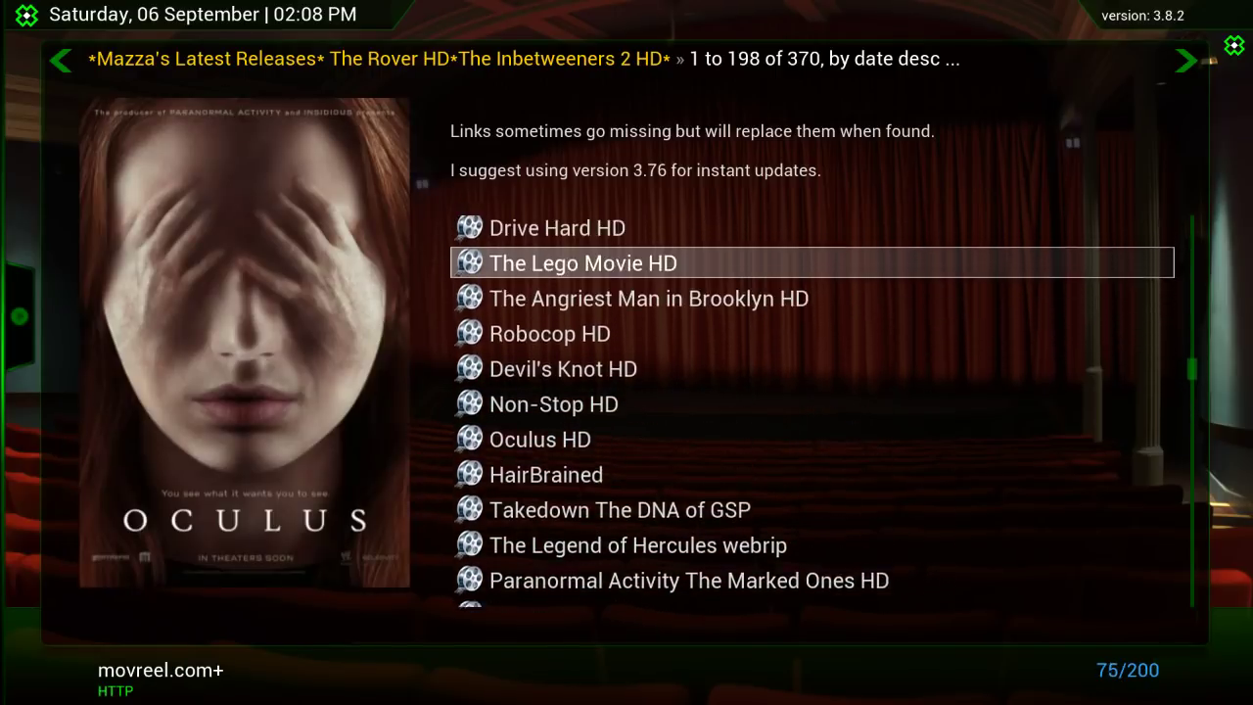
Examine the films just below The Lego Movie HD and view the Oculus HD cover.
key(Down)
key(Down)
key(Down)
key(Down)
key(Down)
key(Down)
key(Down)
key(Up)
key(Up)
key(Up)
key(Down)
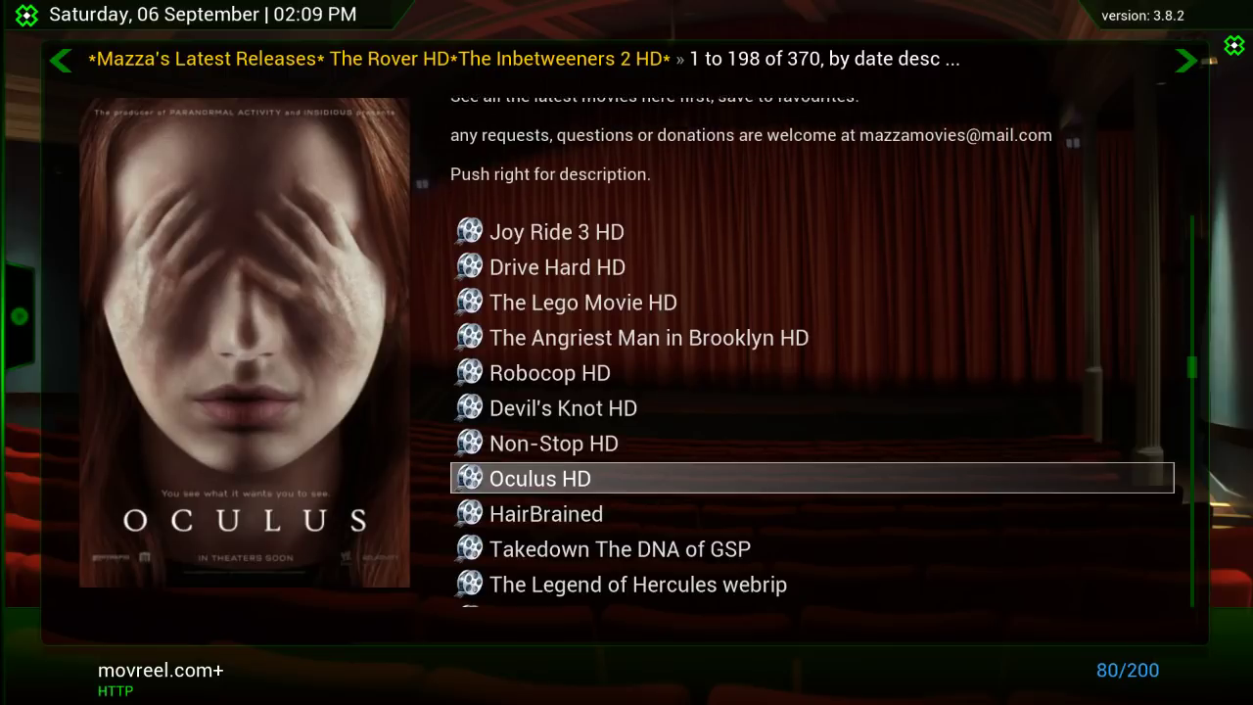
Look over the films around The Lego Movie HD again and view the Robocop HD cover.
key(Up)
key(Up)
key(Up)
key(Up)
key(Up)
key(Up)
key(Up)
key(Down)
key(Down)
key(Down)
key(Down)
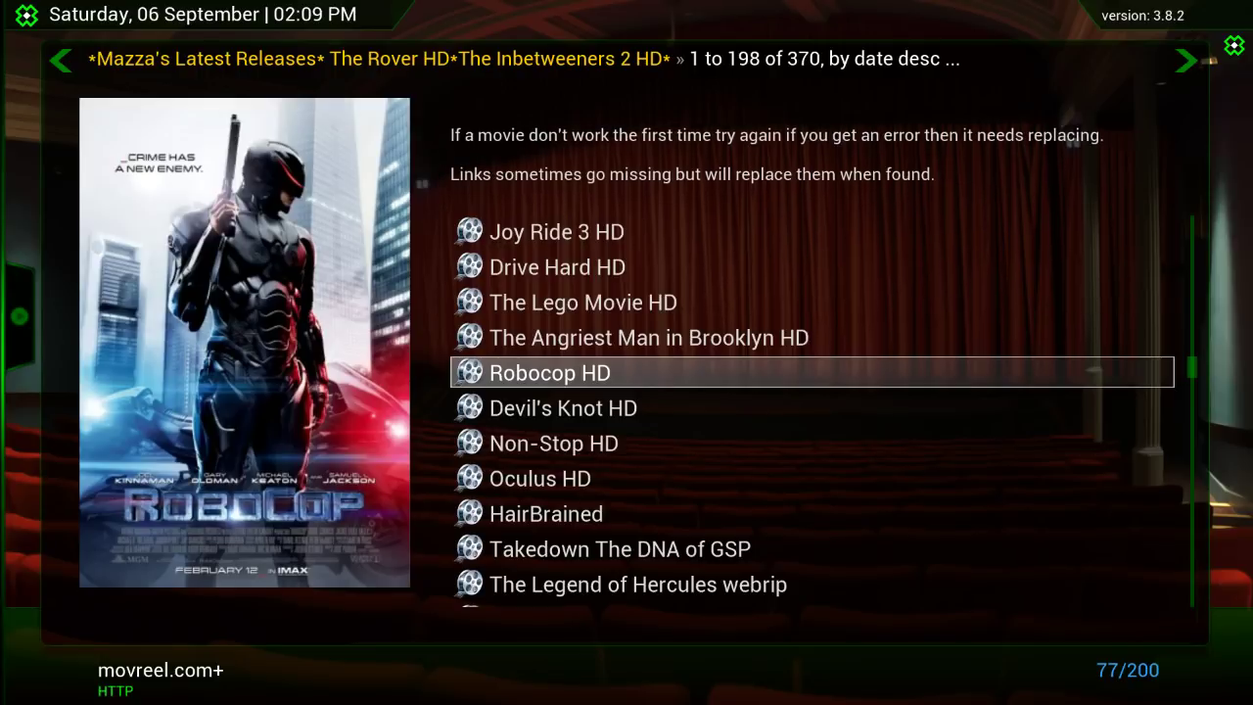
Look through the playlist from Robocop HD down to Ninja Shadow of A Tear HD.
key(Down)
key(Down)
key(Down)
key(Down)
key(Down)
key(Down)
key(Down)
key(Down)
key(Down)
key(Down)
key(Down)
key(Down)
key(Down)
key(Down)
key(Down)
key(Down)
key(Down)
key(Down)
key(Down)
key(Down)
key(Down)
key(Down)
key(Down)
key(Down)
key(Down)
key(Down)
key(Down)
key(Down)
key(Down)
key(Down)
key(Down)
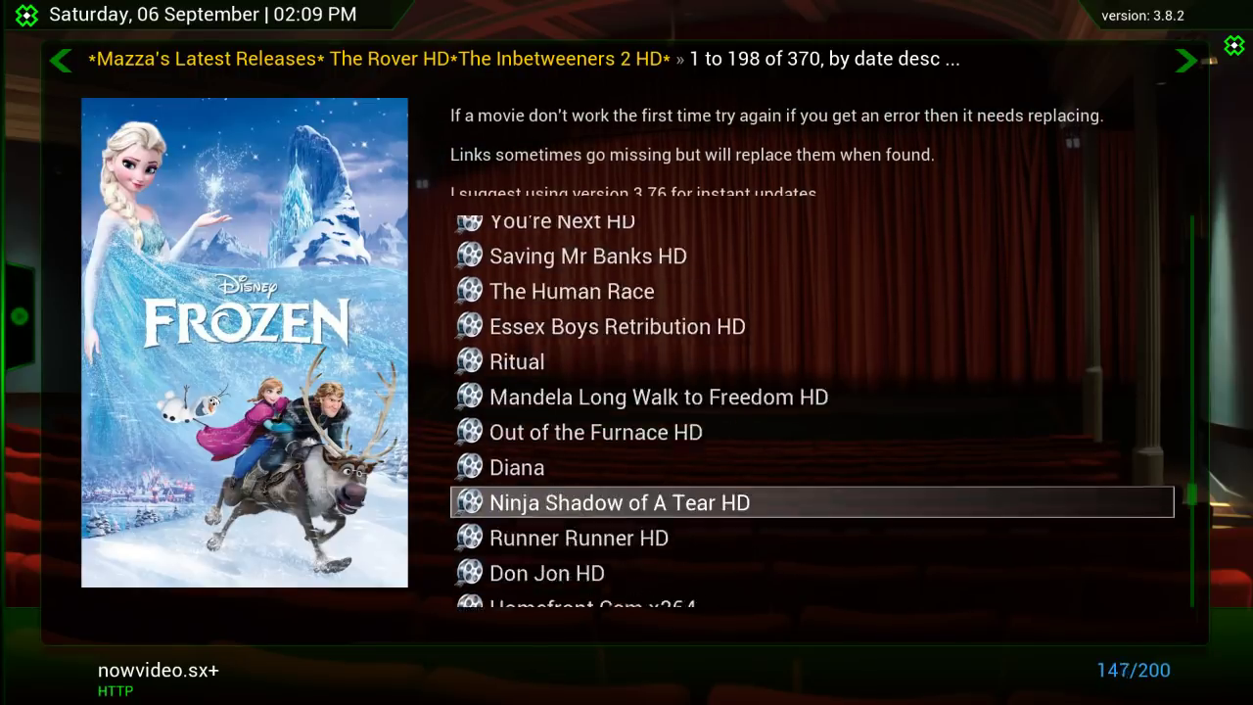
Leave the Mazza's Latest Releases playlist and return to the Favorites list.
key(s)
key(Return)
key(BackSpace)
key(BackSpace)
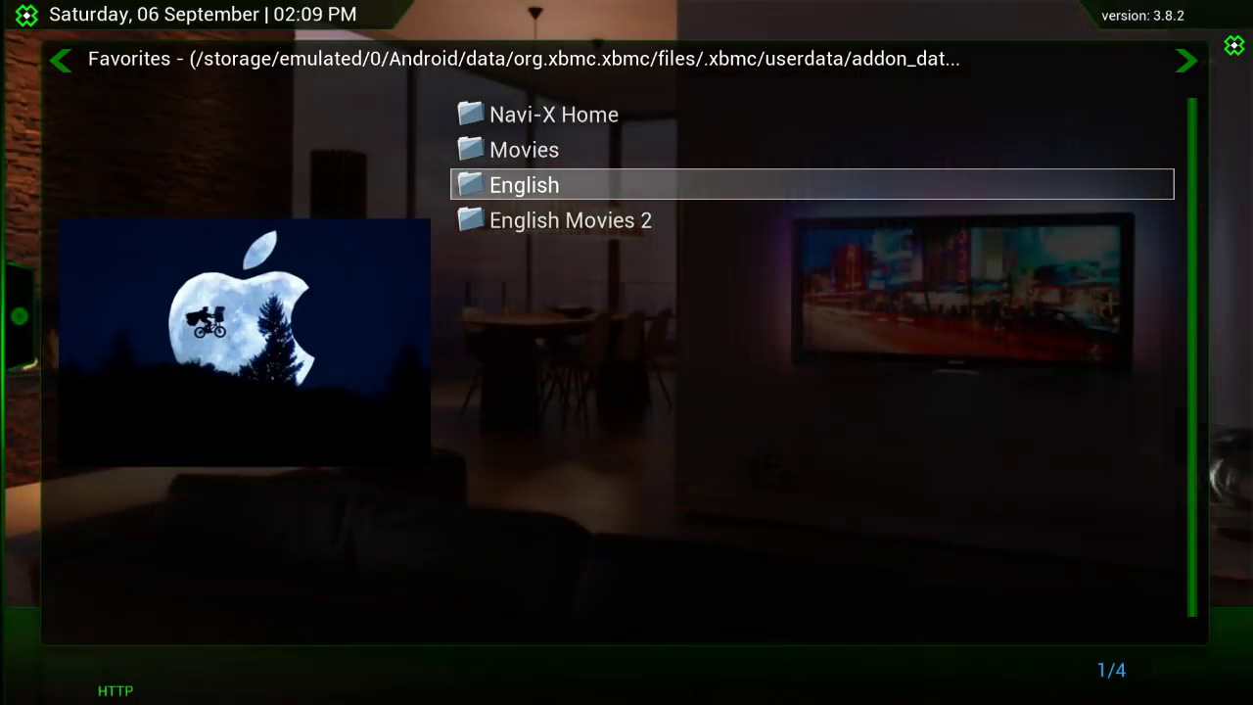
Open the Navi-Xtreme portal home and its Search section.
key(Left)
key(Left)
key(Return)
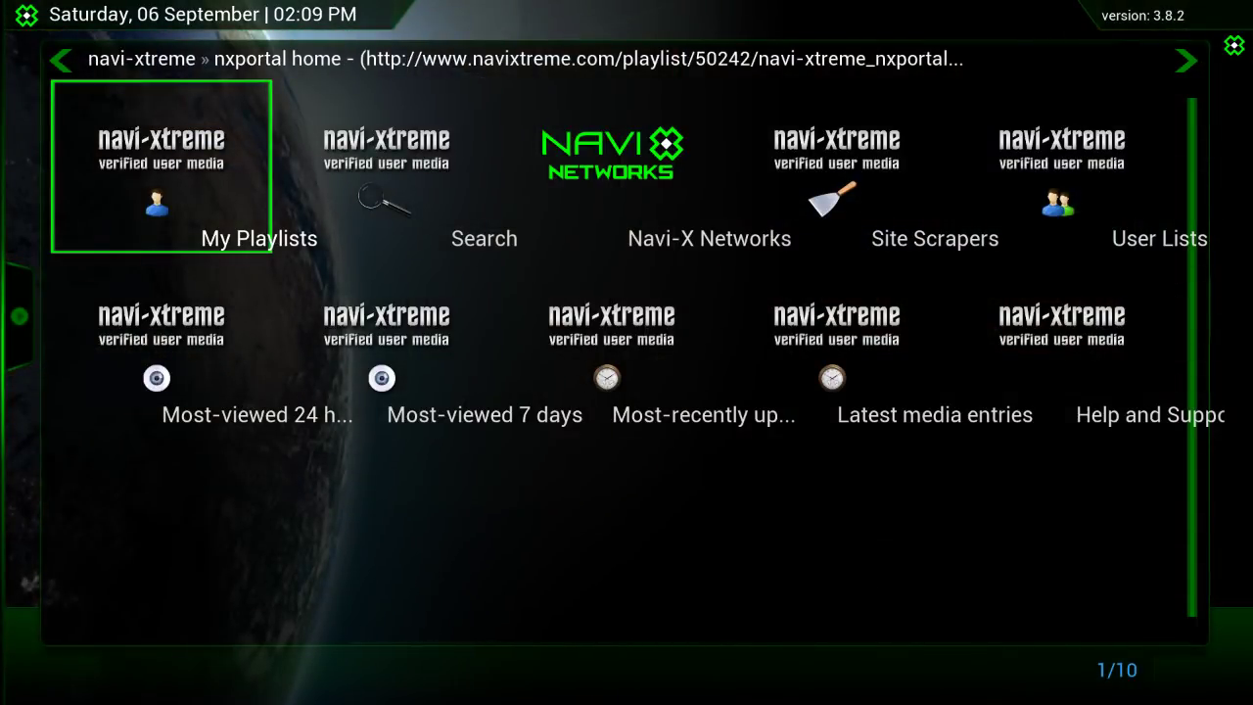
key(Right)
key(Return)
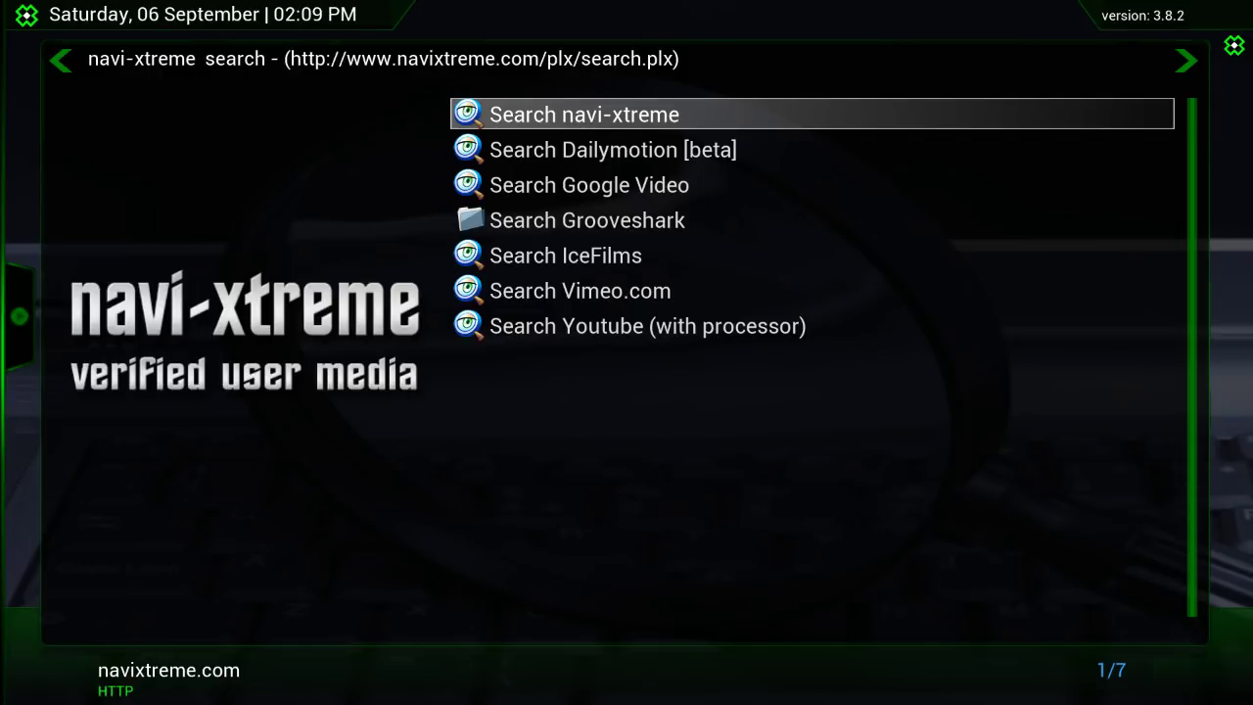
Open the navi-xtreme search entry, close it without a search term and return to Navi-X Home.
key(Return)
key(Return)
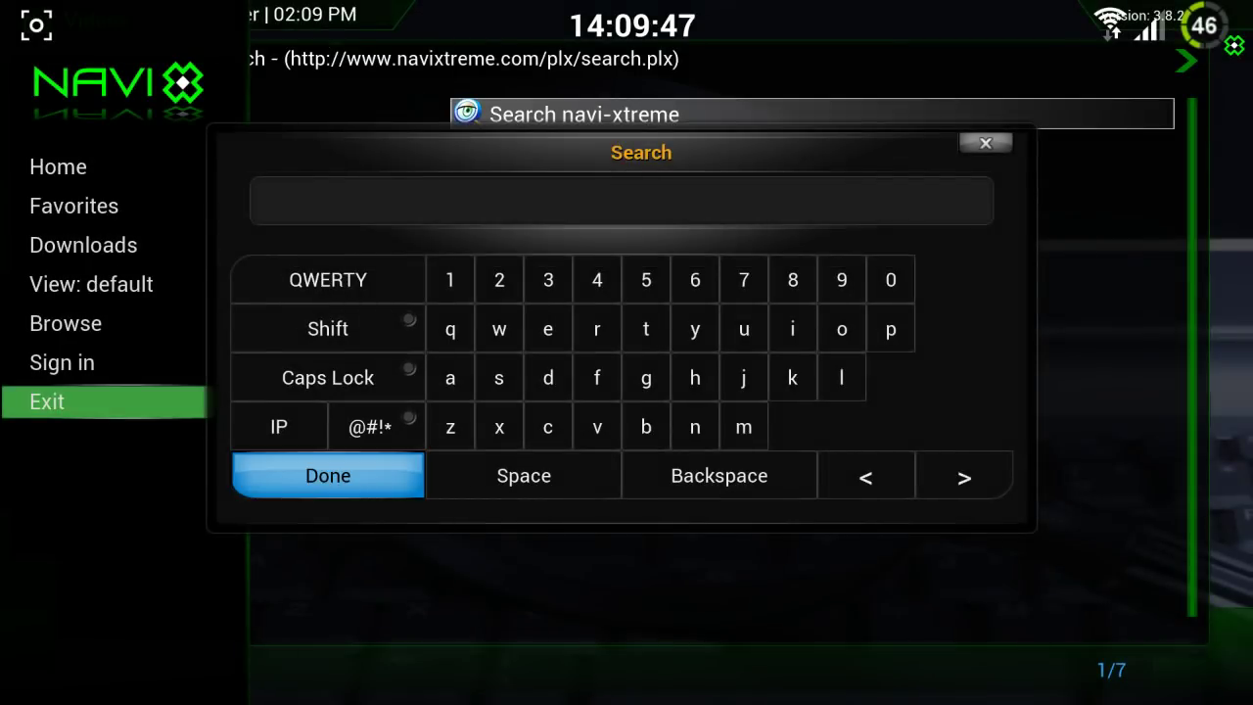
key(Return)
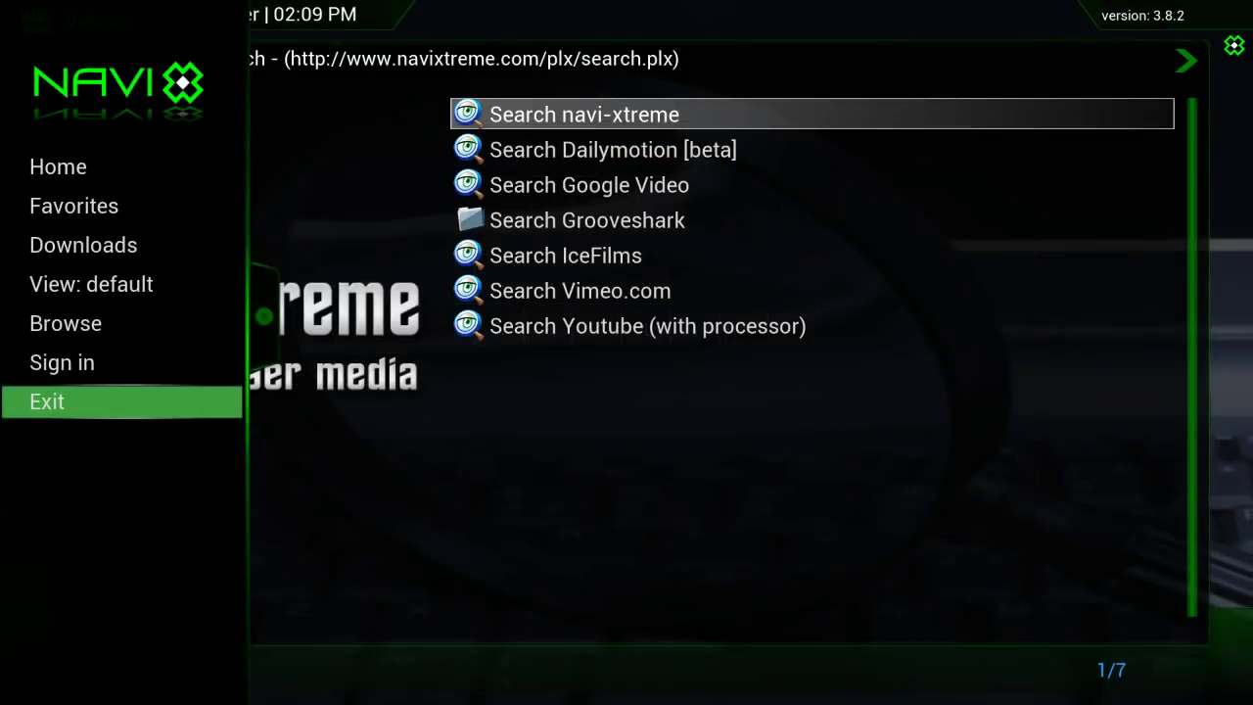
key(BackSpace)
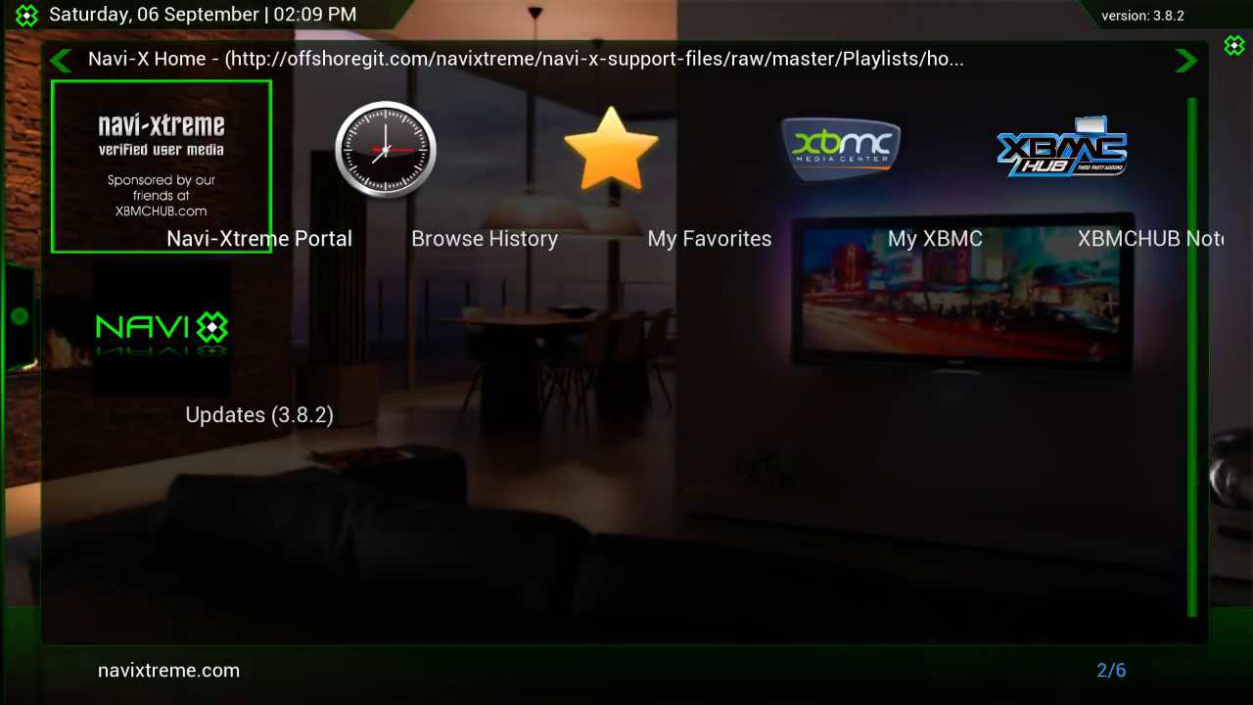